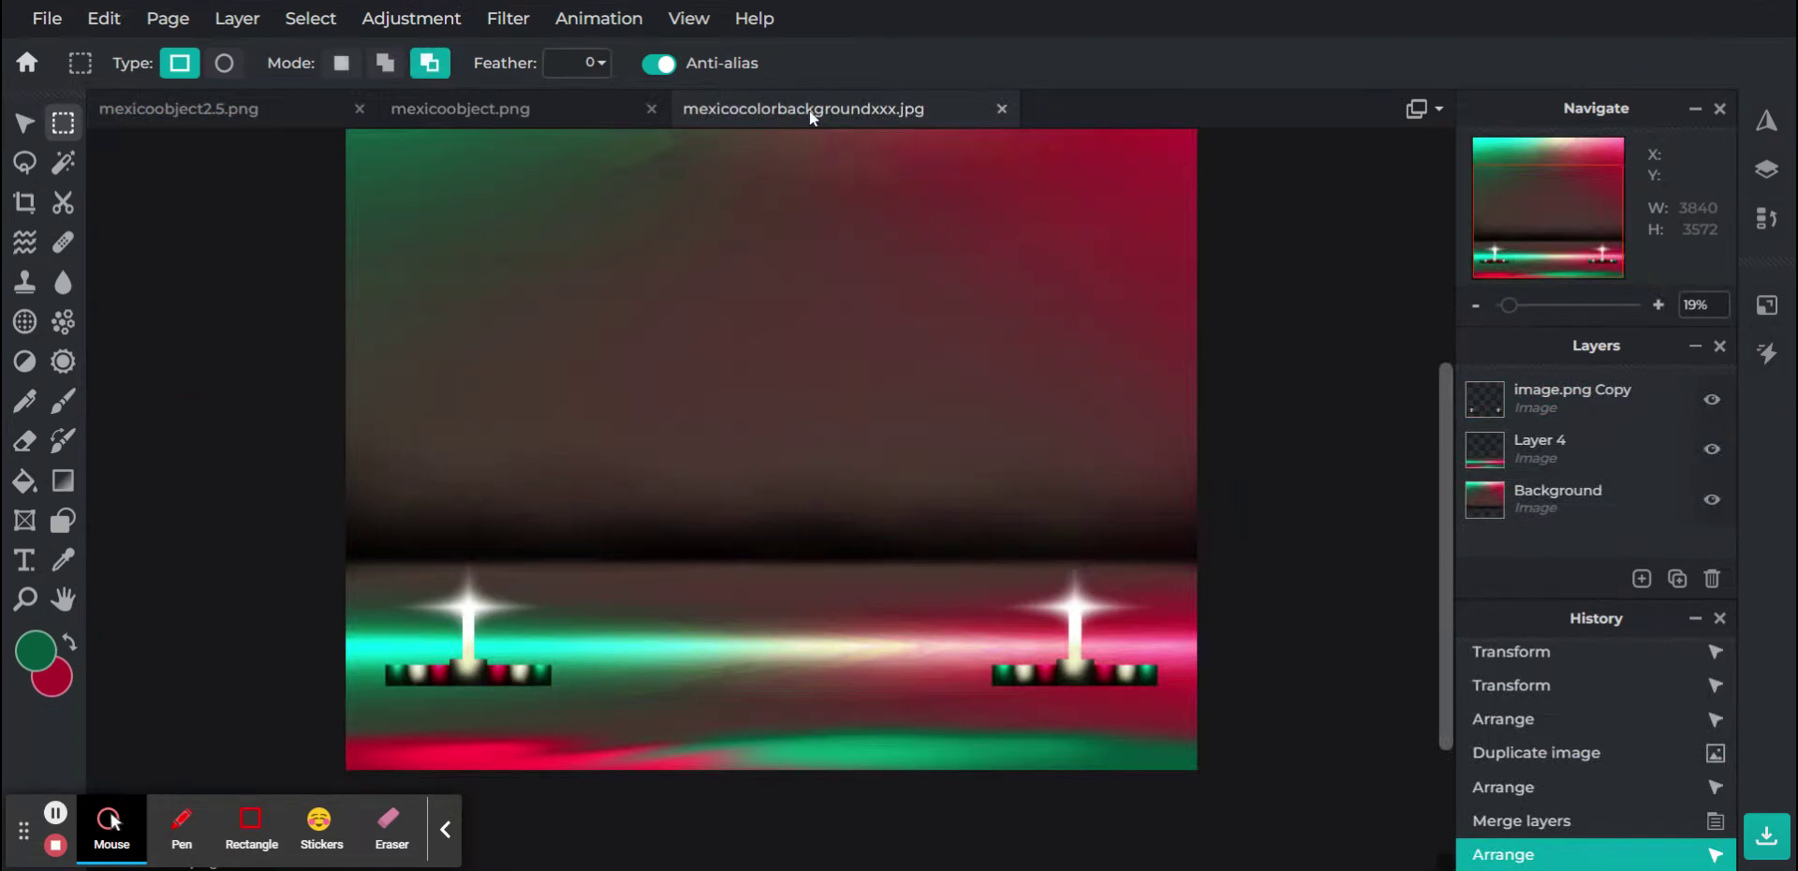
Paste the copied glowing swirl star into mexicocolorbackgroundxxx.jpg and open the banknote ring project Pesos money3.5.png from the latest projects
key(ctrl+v)
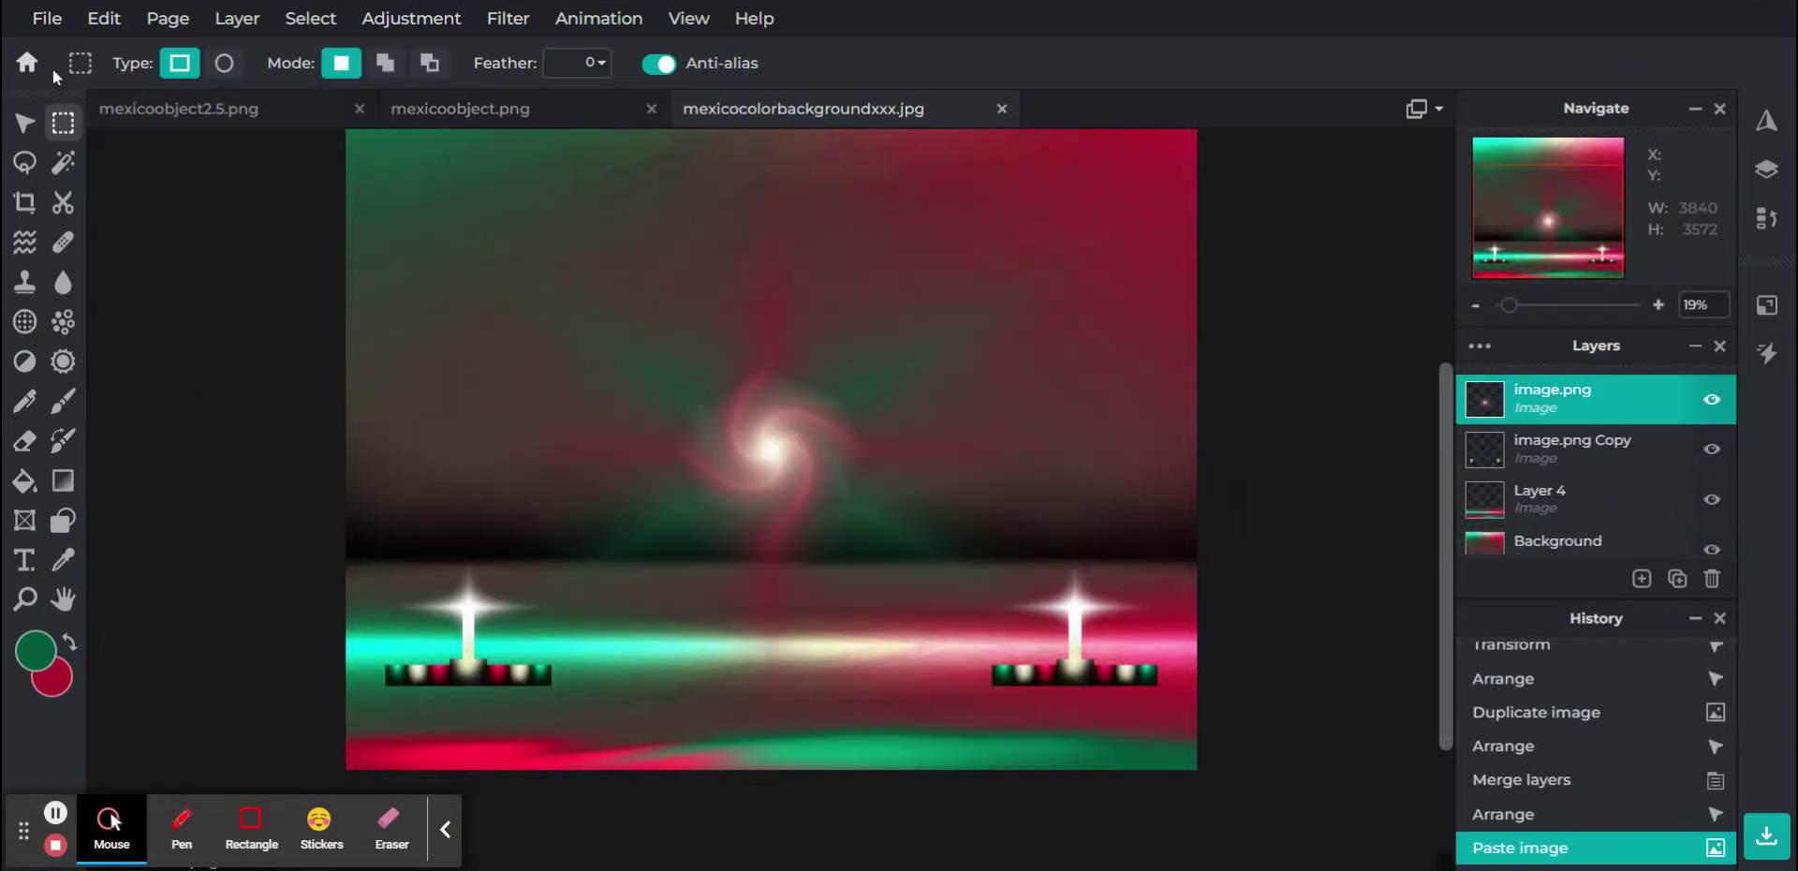
click(27, 63)
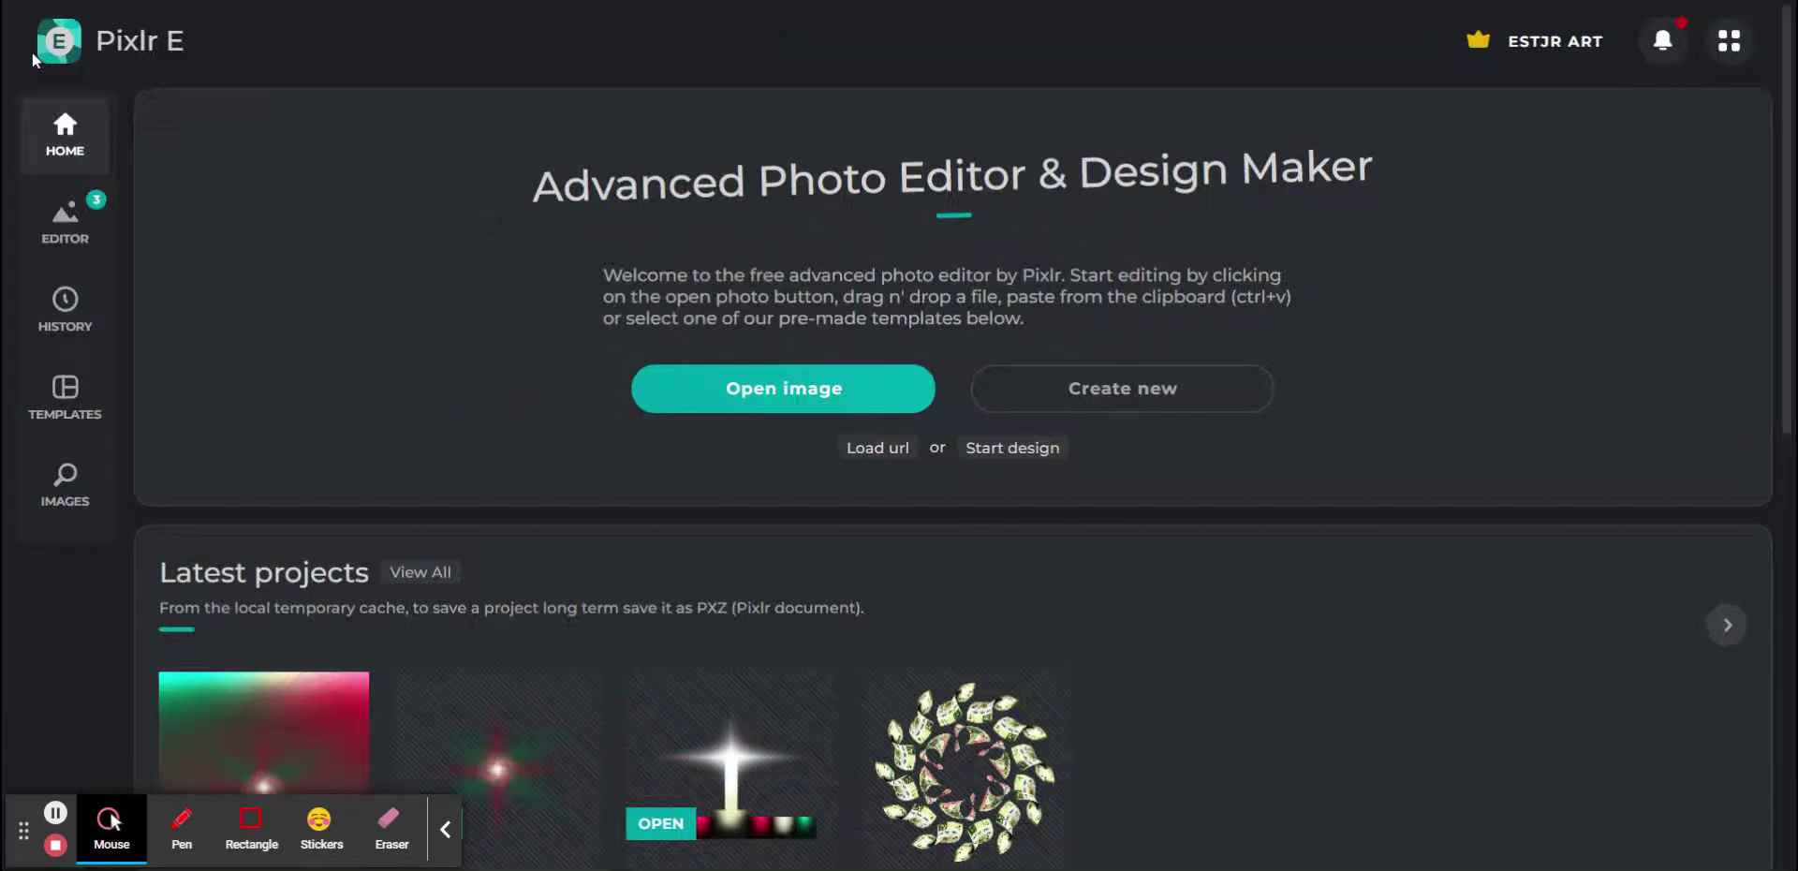
click(926, 766)
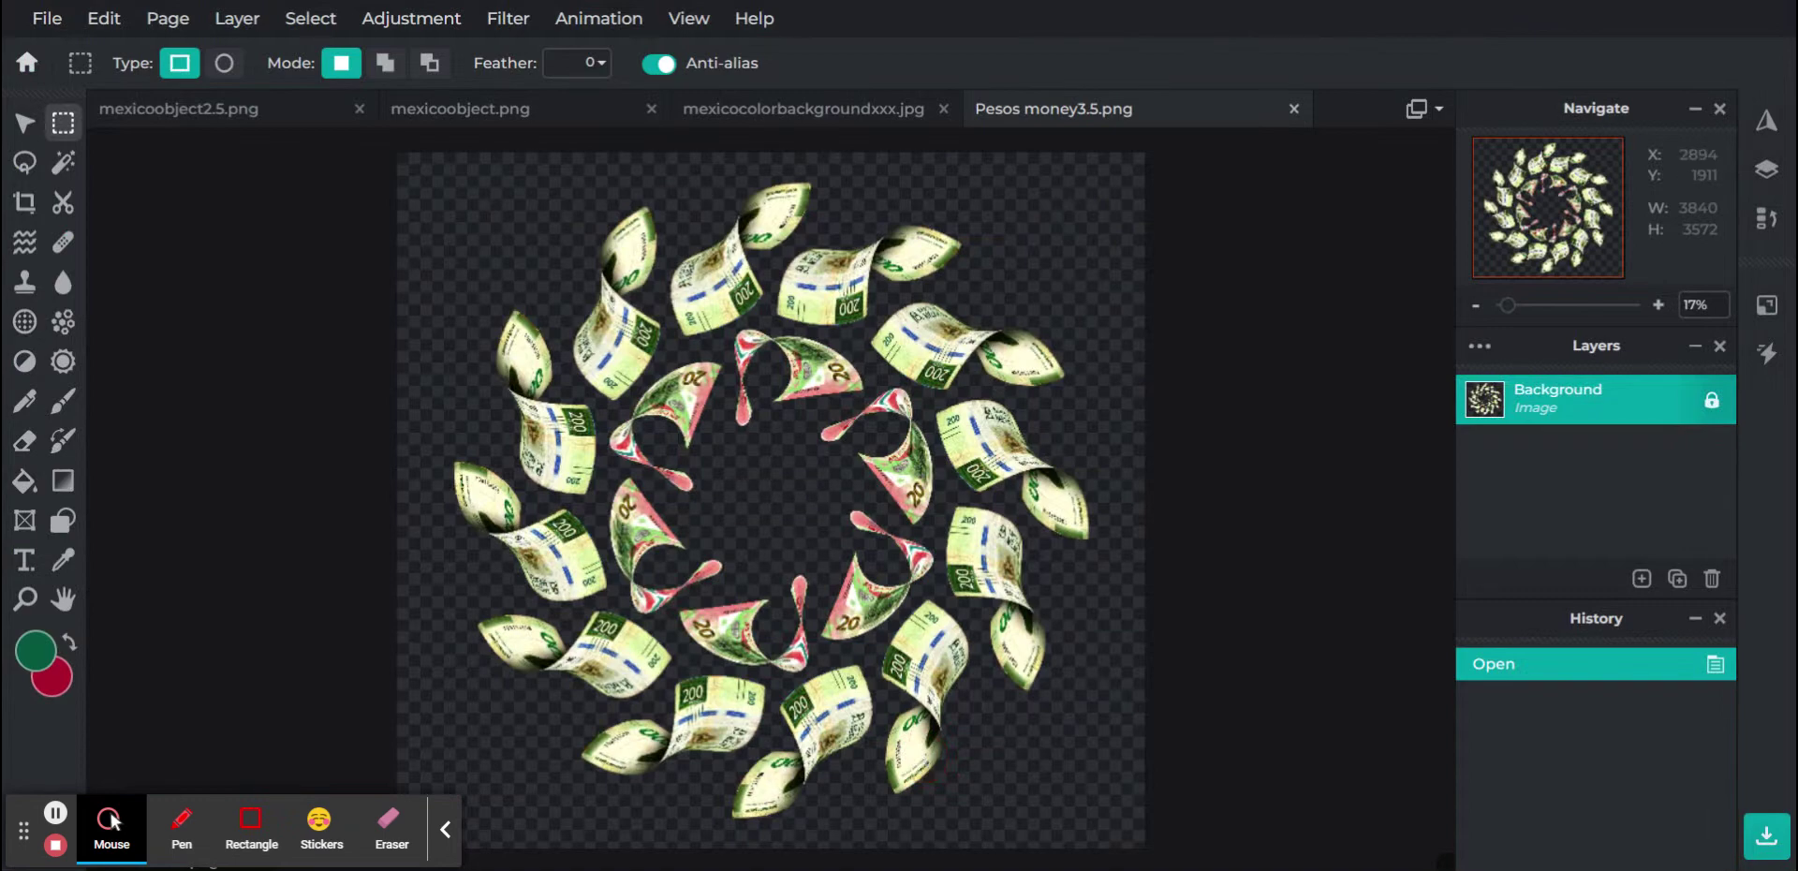
Select and copy the entire banknote ring image and paste it as a new layer into mexicocolorbackgroundxxx.jpg
scroll(884, 513, down, 2)
drag(446, 233, 1190, 852)
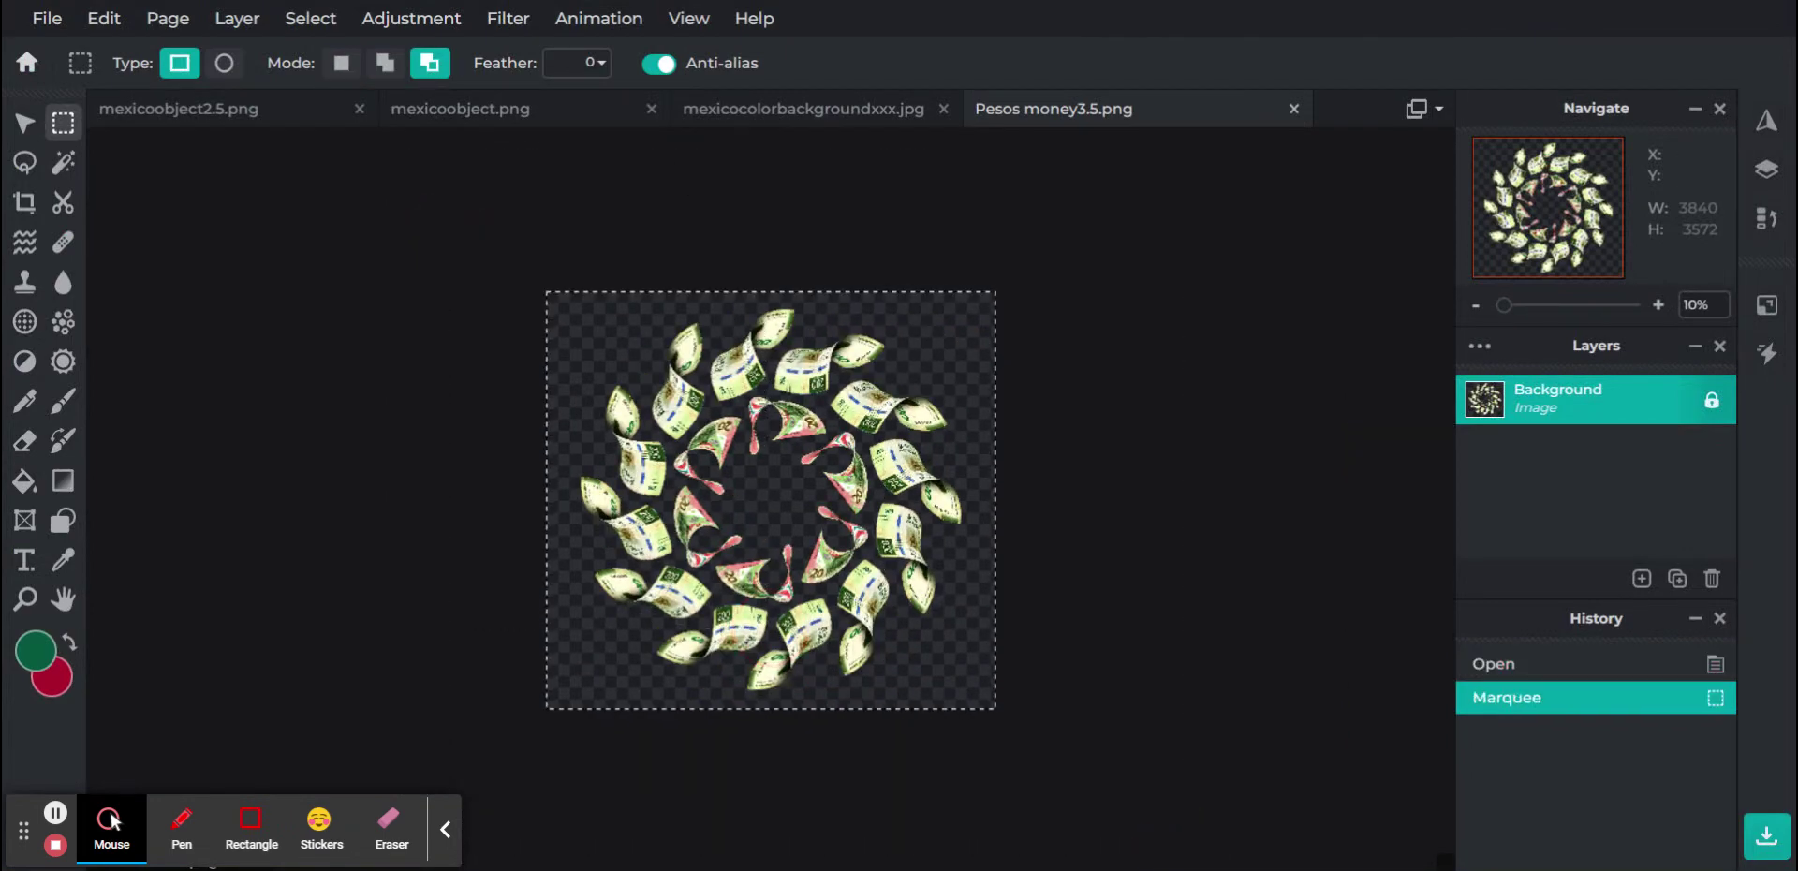
key(ctrl+c)
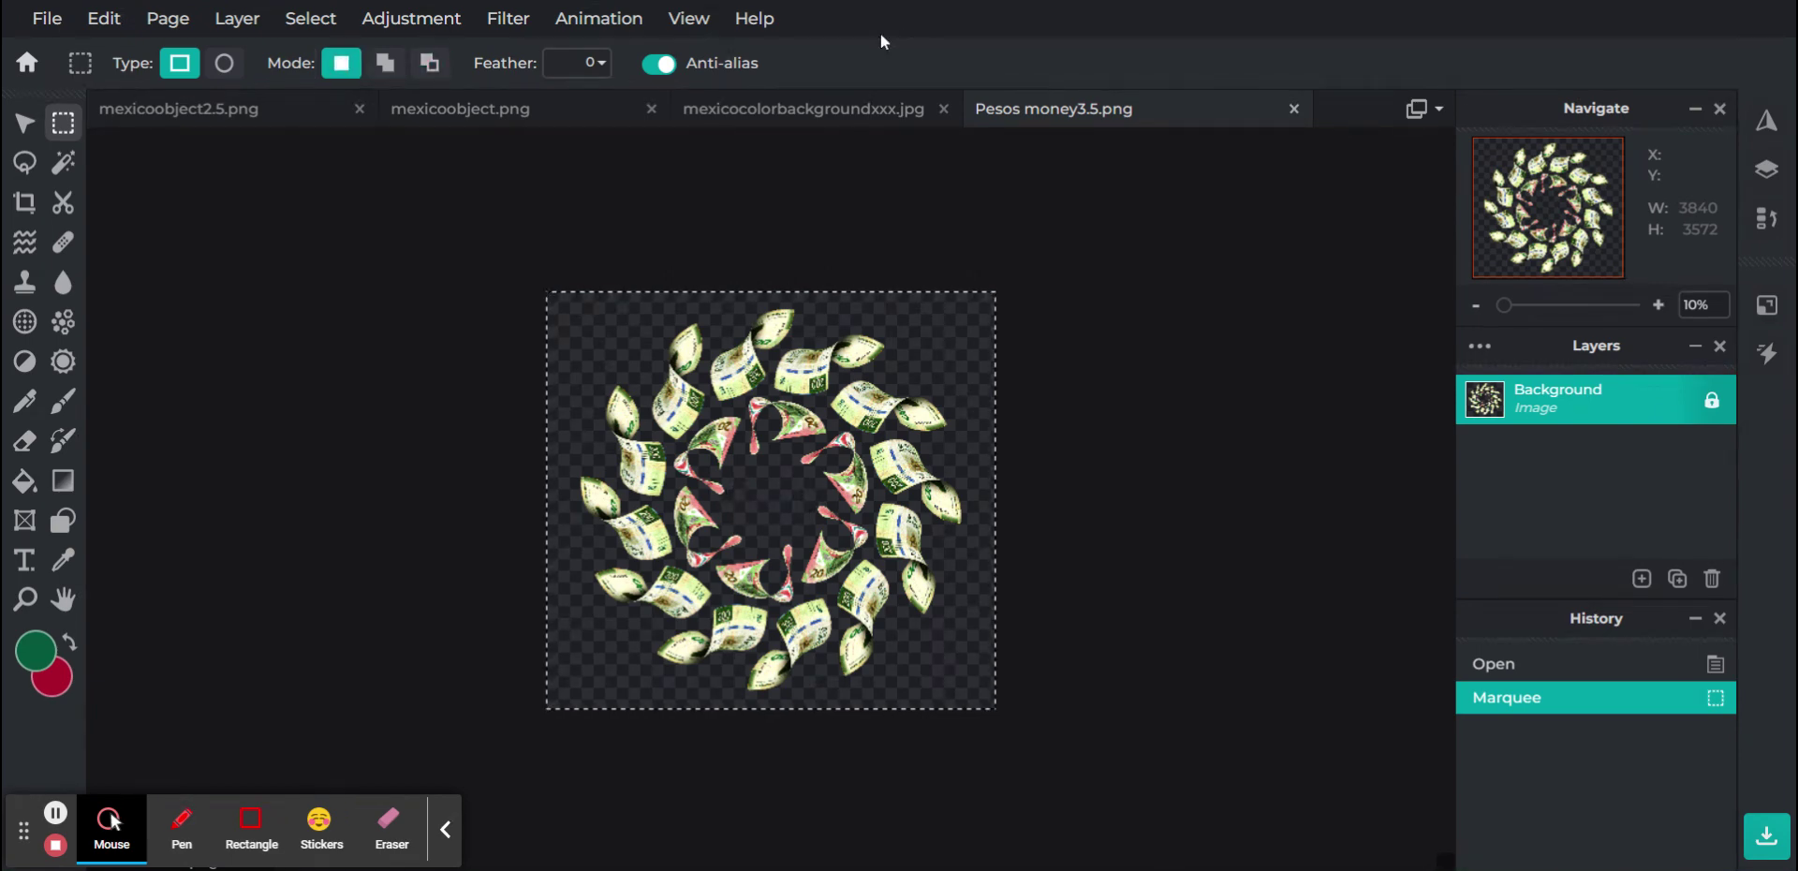
click(804, 108)
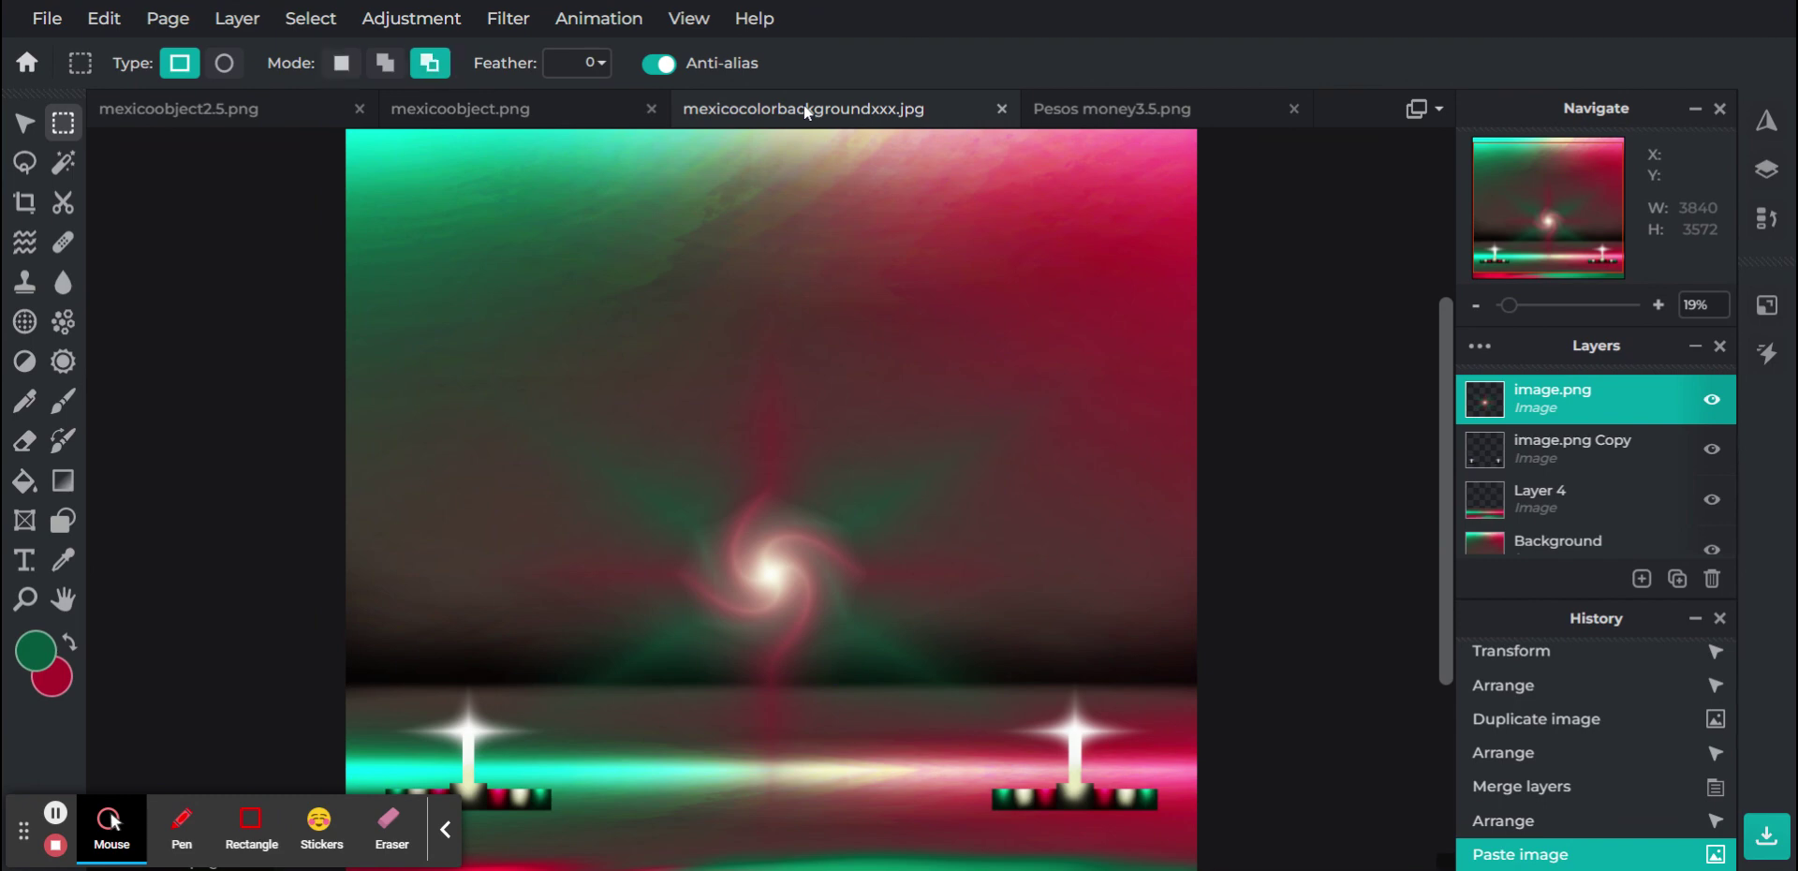
key(ctrl+v)
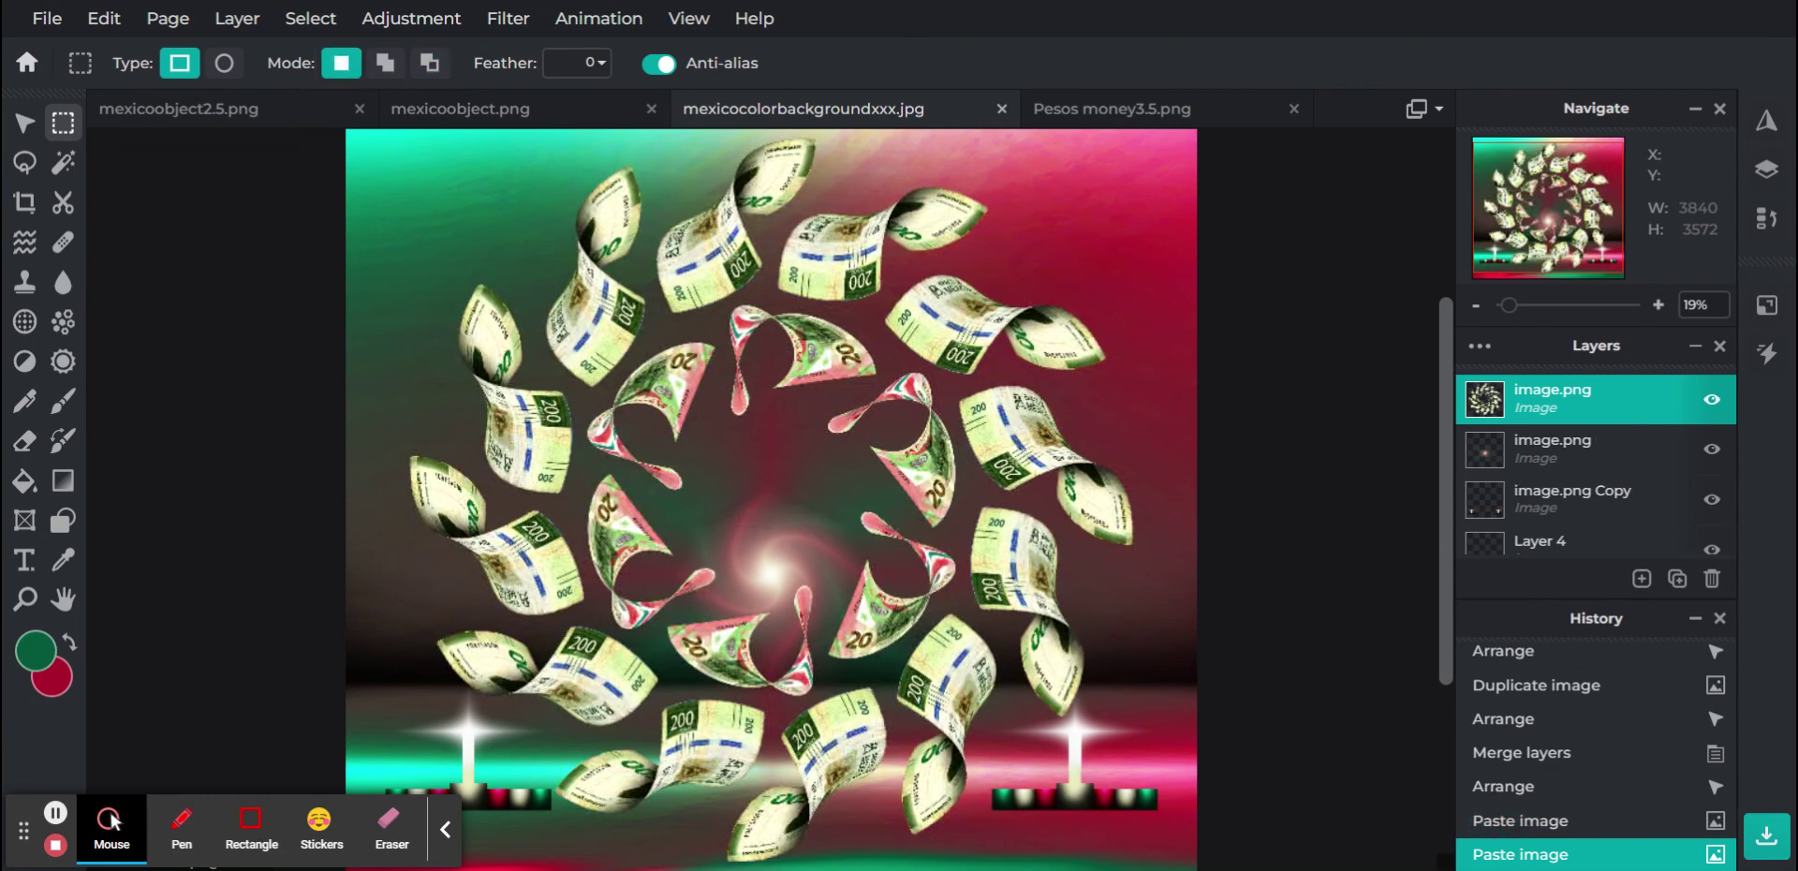
Erase once in an empty corner of the banknote ring layer with the 1000-size Eraser to trim its bounds
click(26, 121)
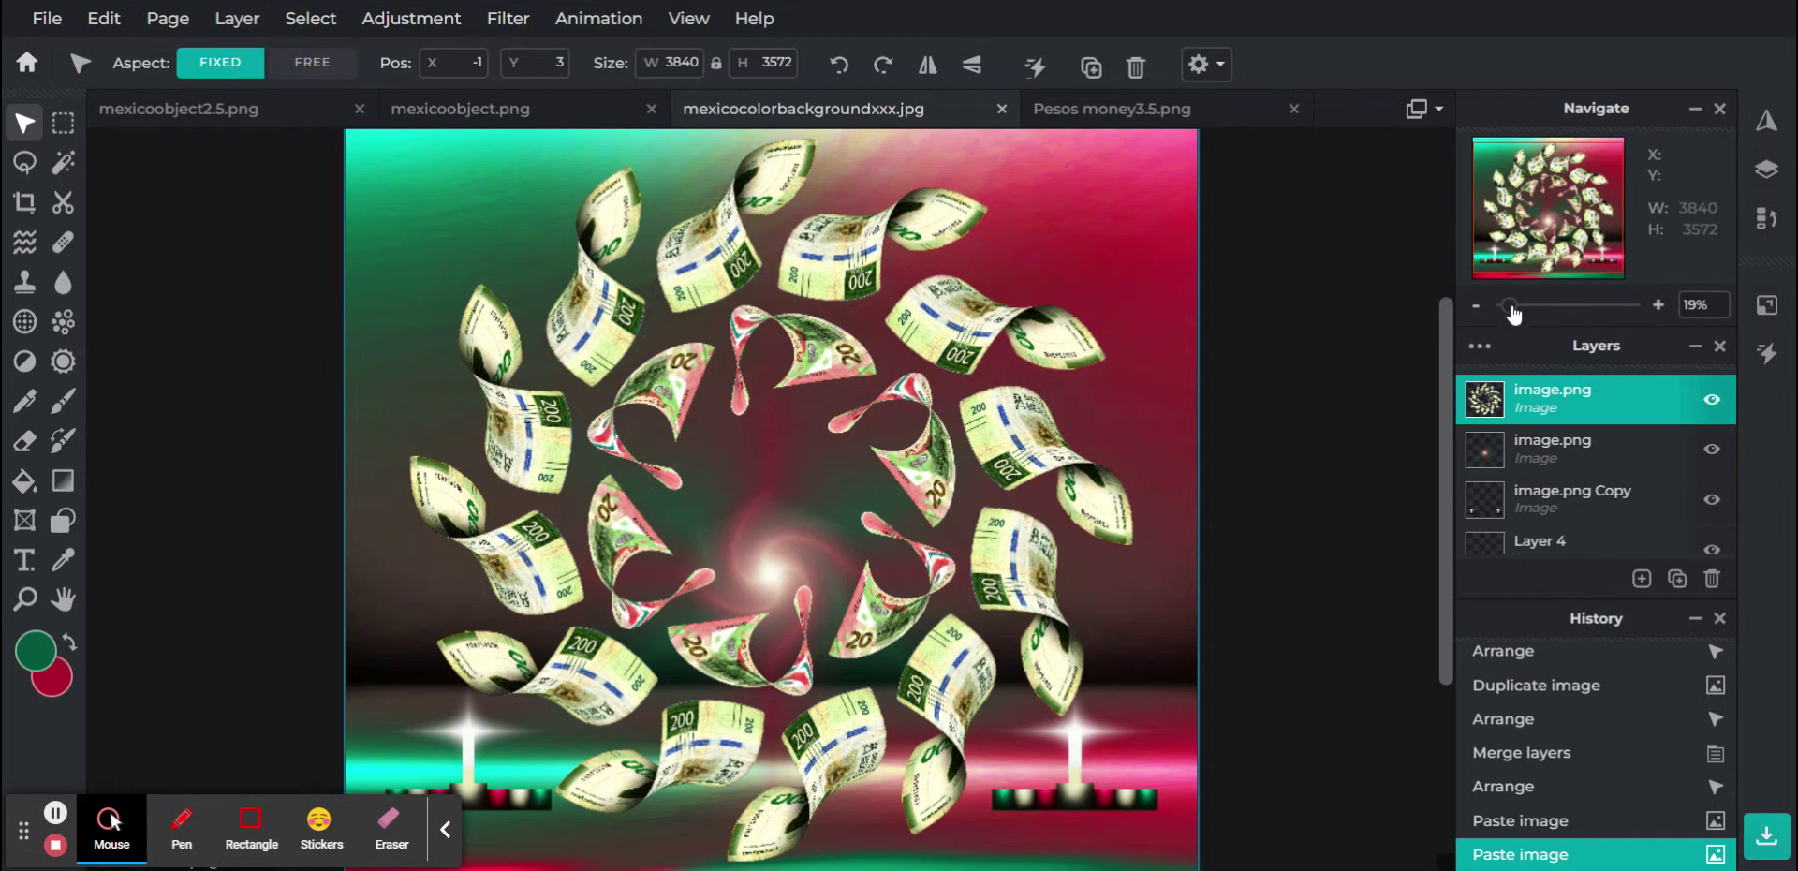
drag(1513, 312, 1507, 314)
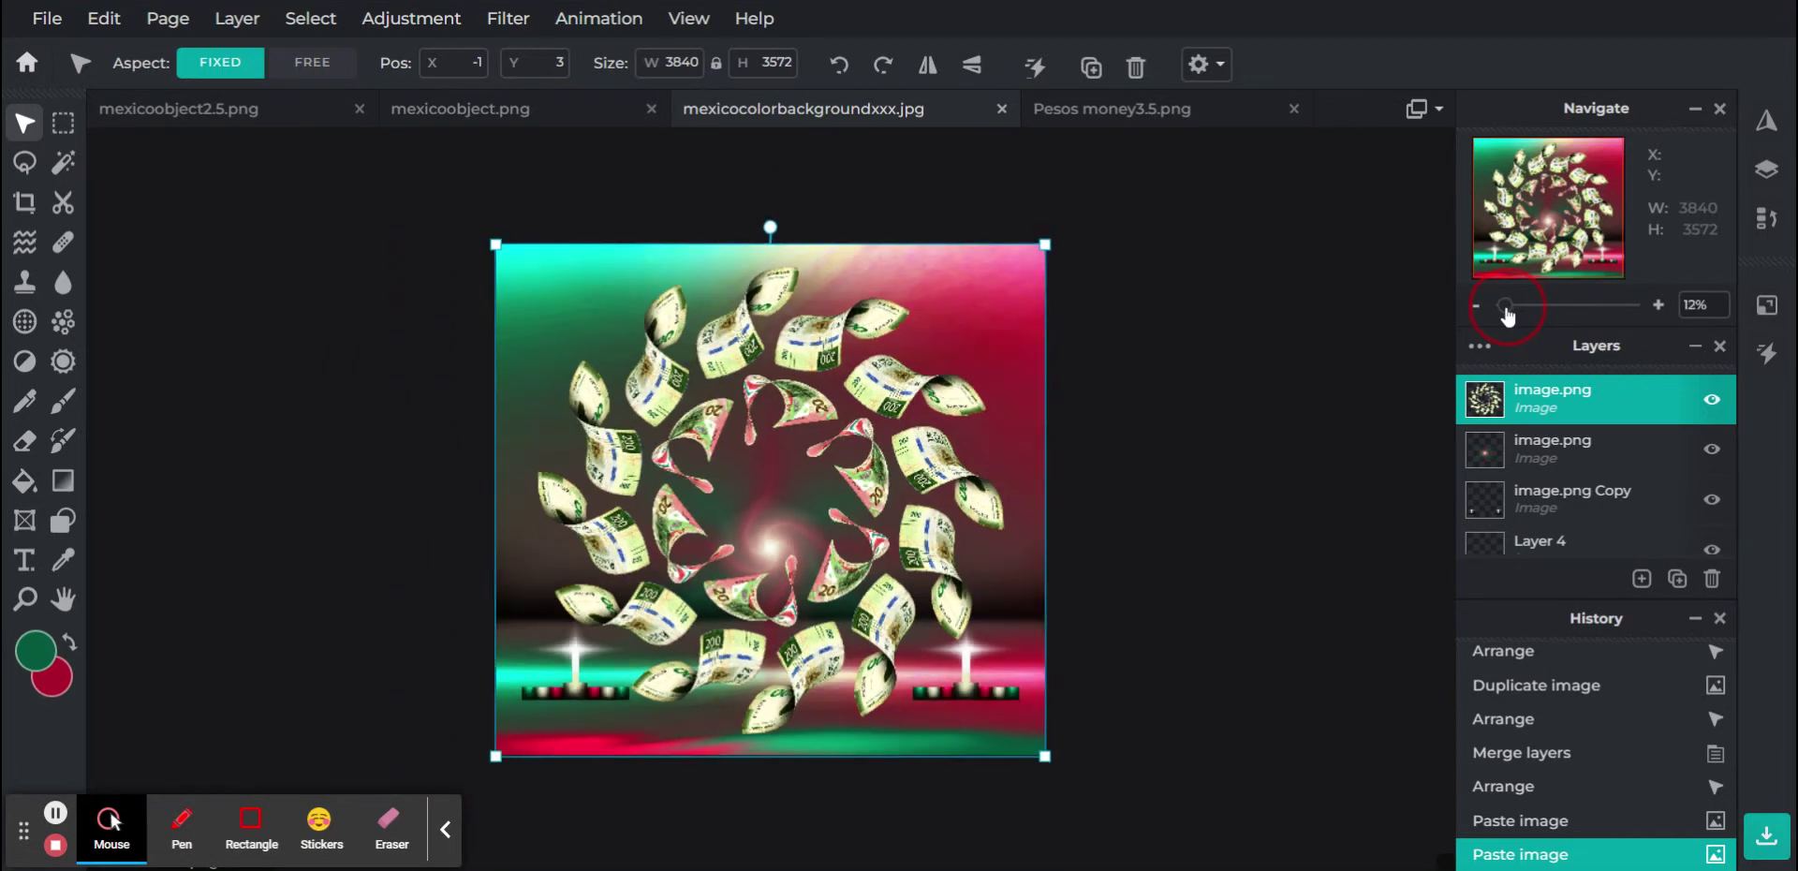
click(26, 440)
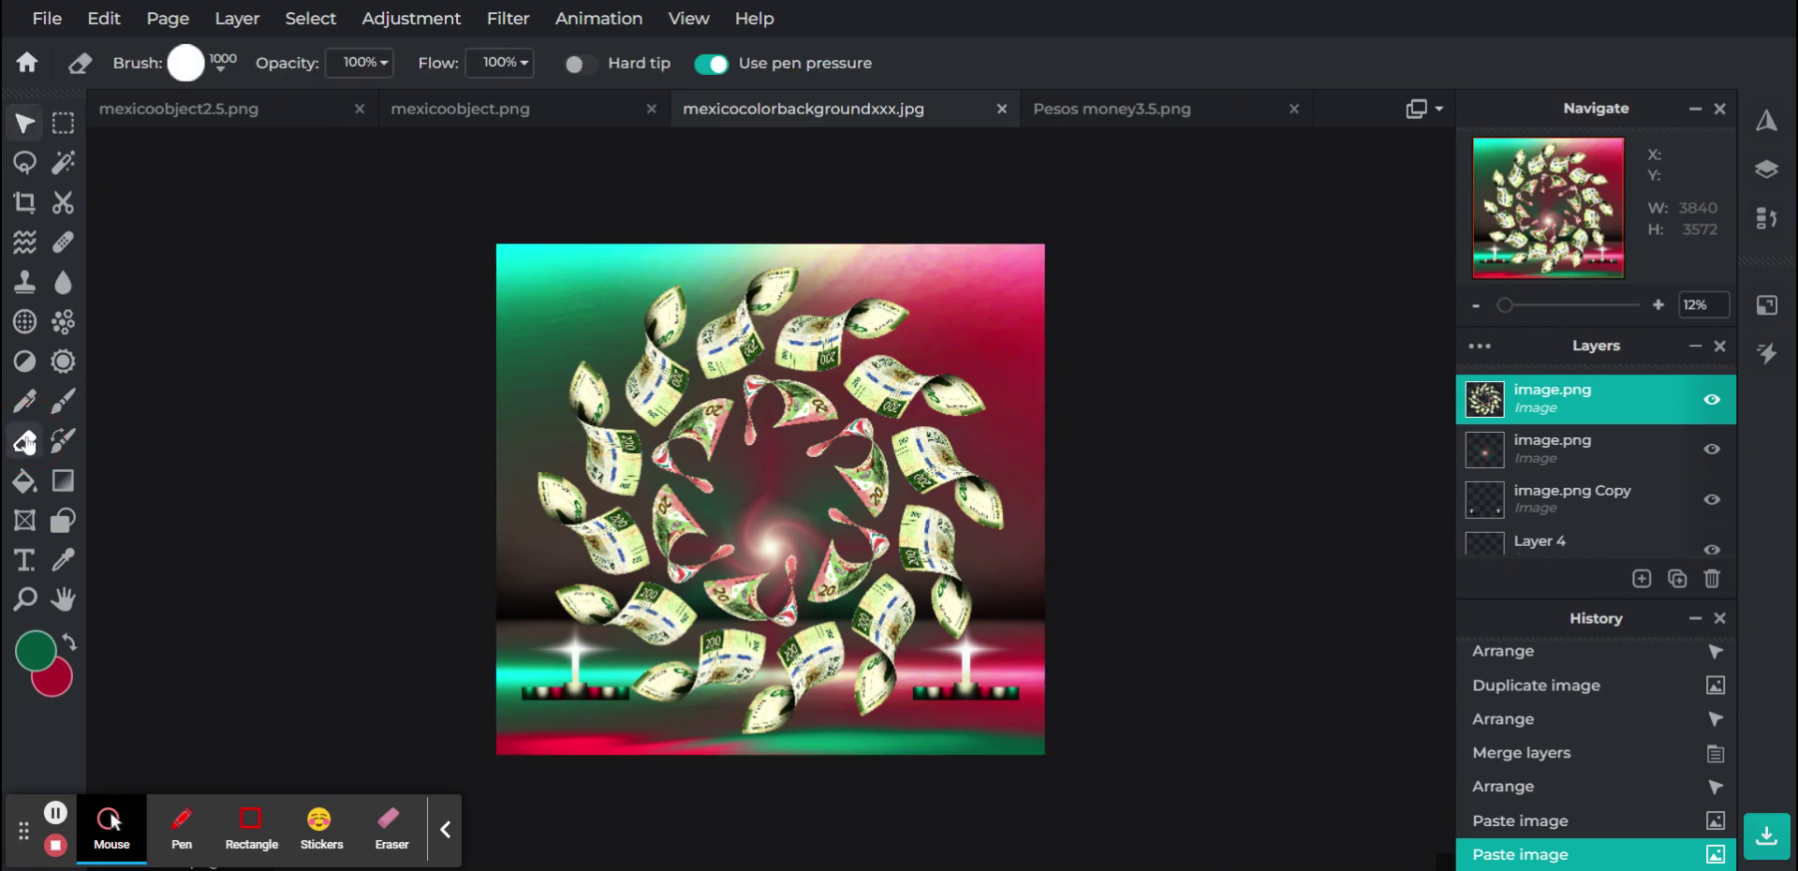
click(554, 272)
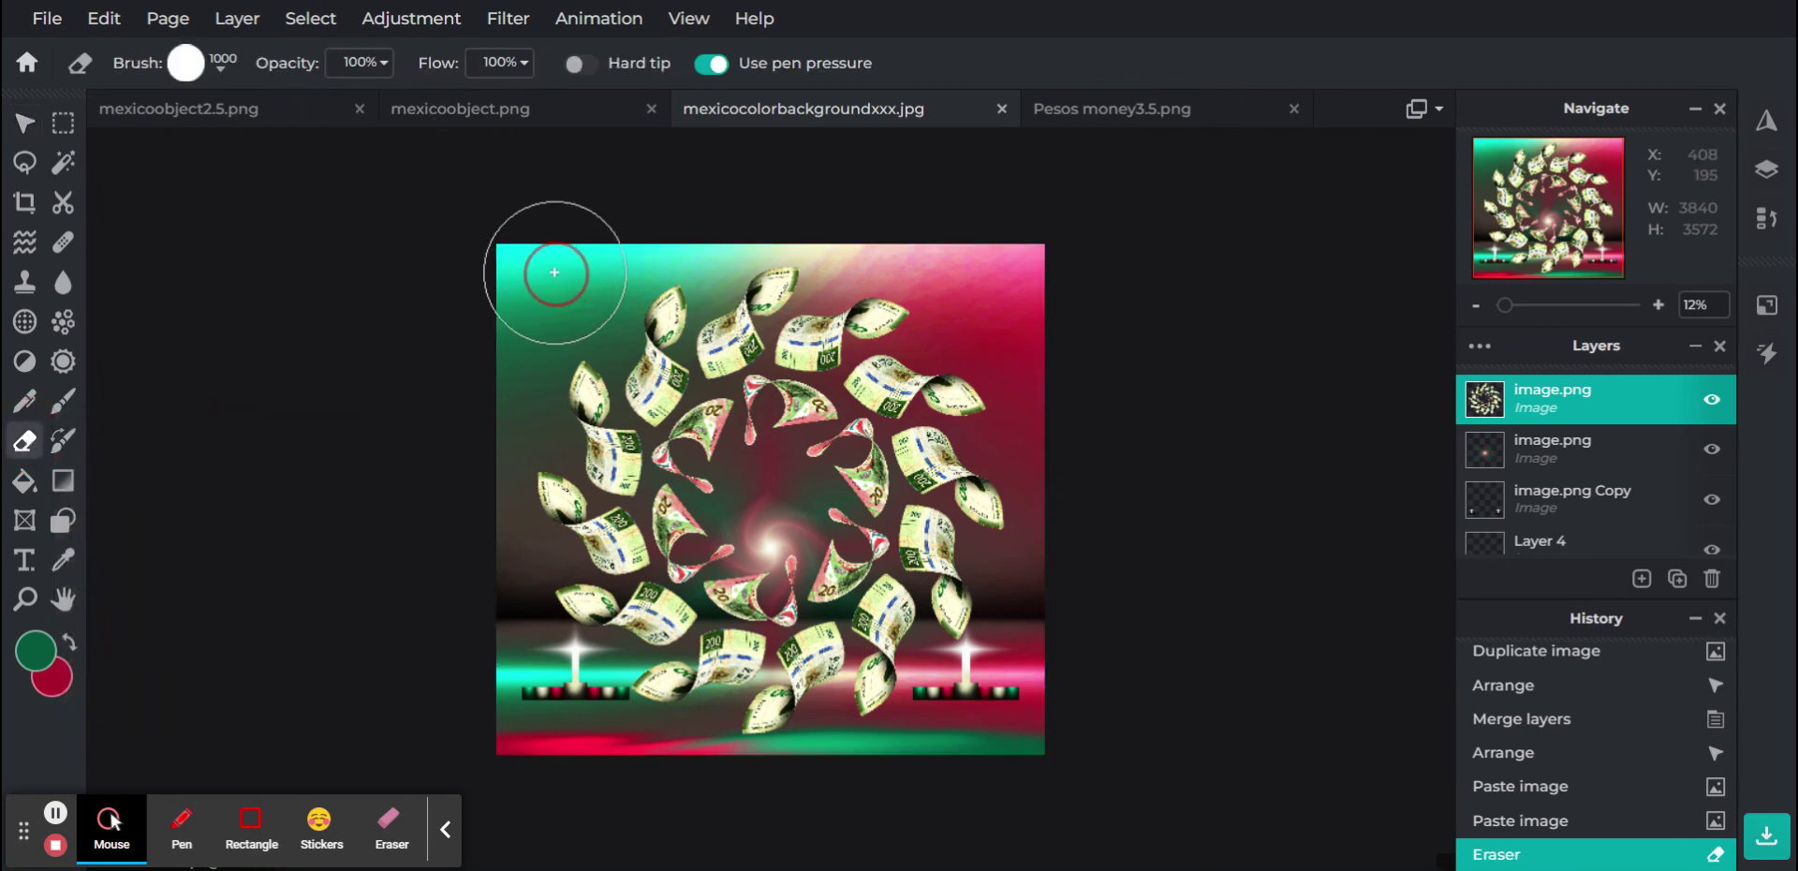
Scale the banknote ring down to about 1845 × 1845 px and centre it horizontally above the two candles
click(25, 122)
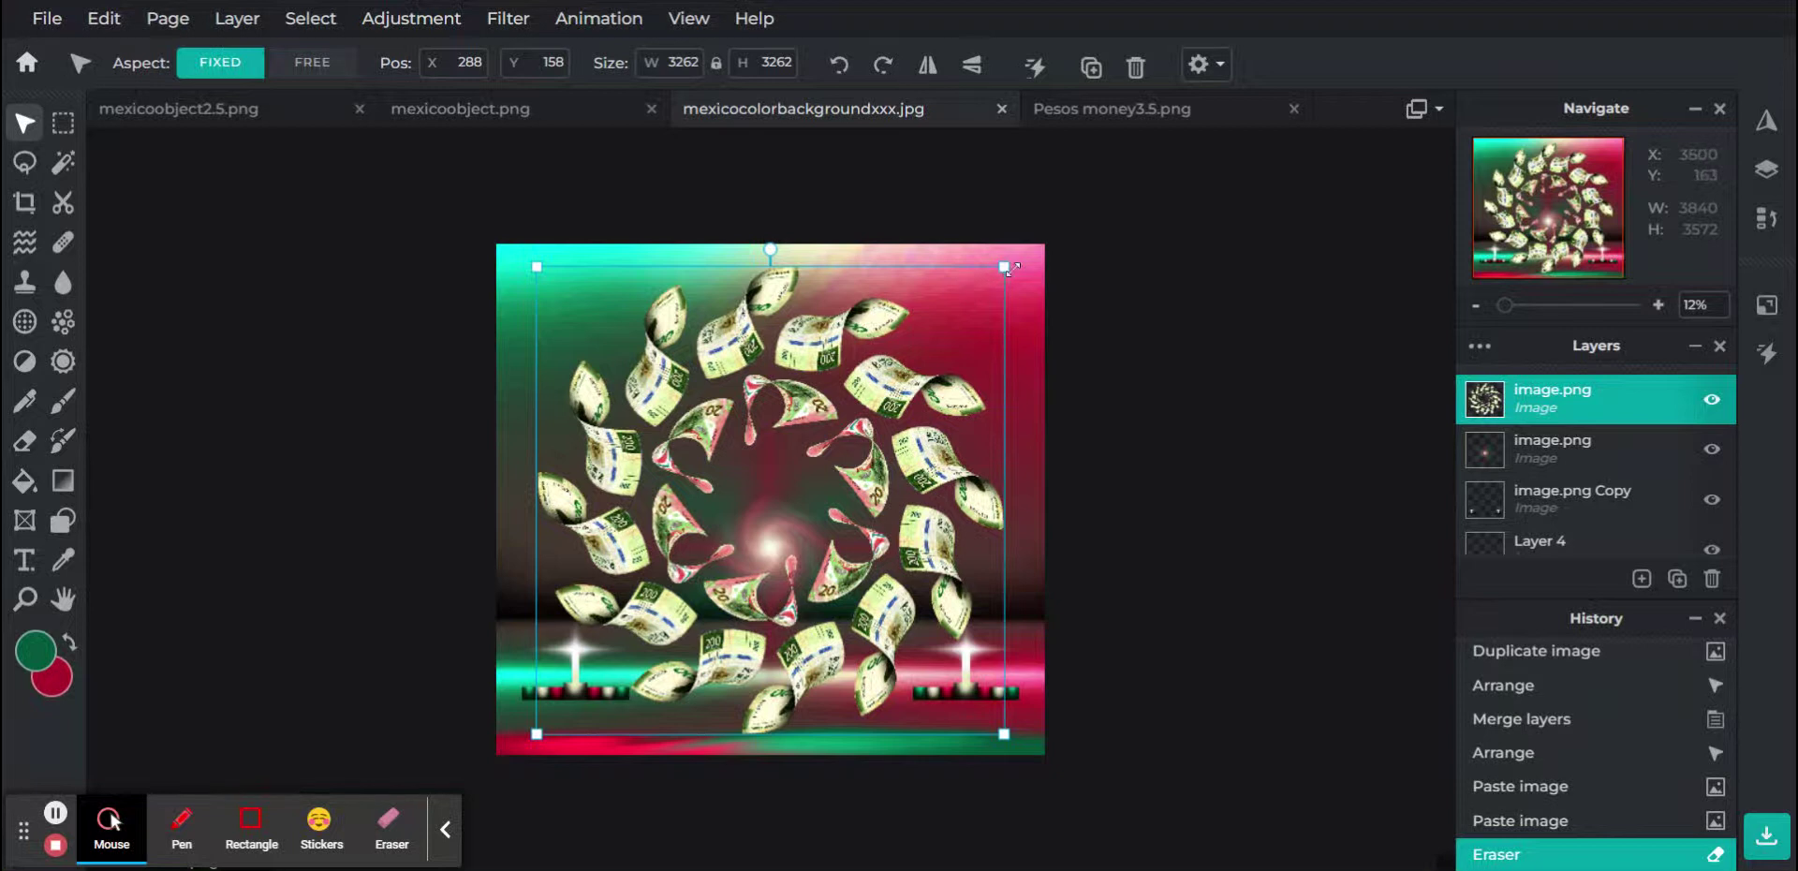
drag(1002, 268, 867, 405)
drag(727, 466, 801, 329)
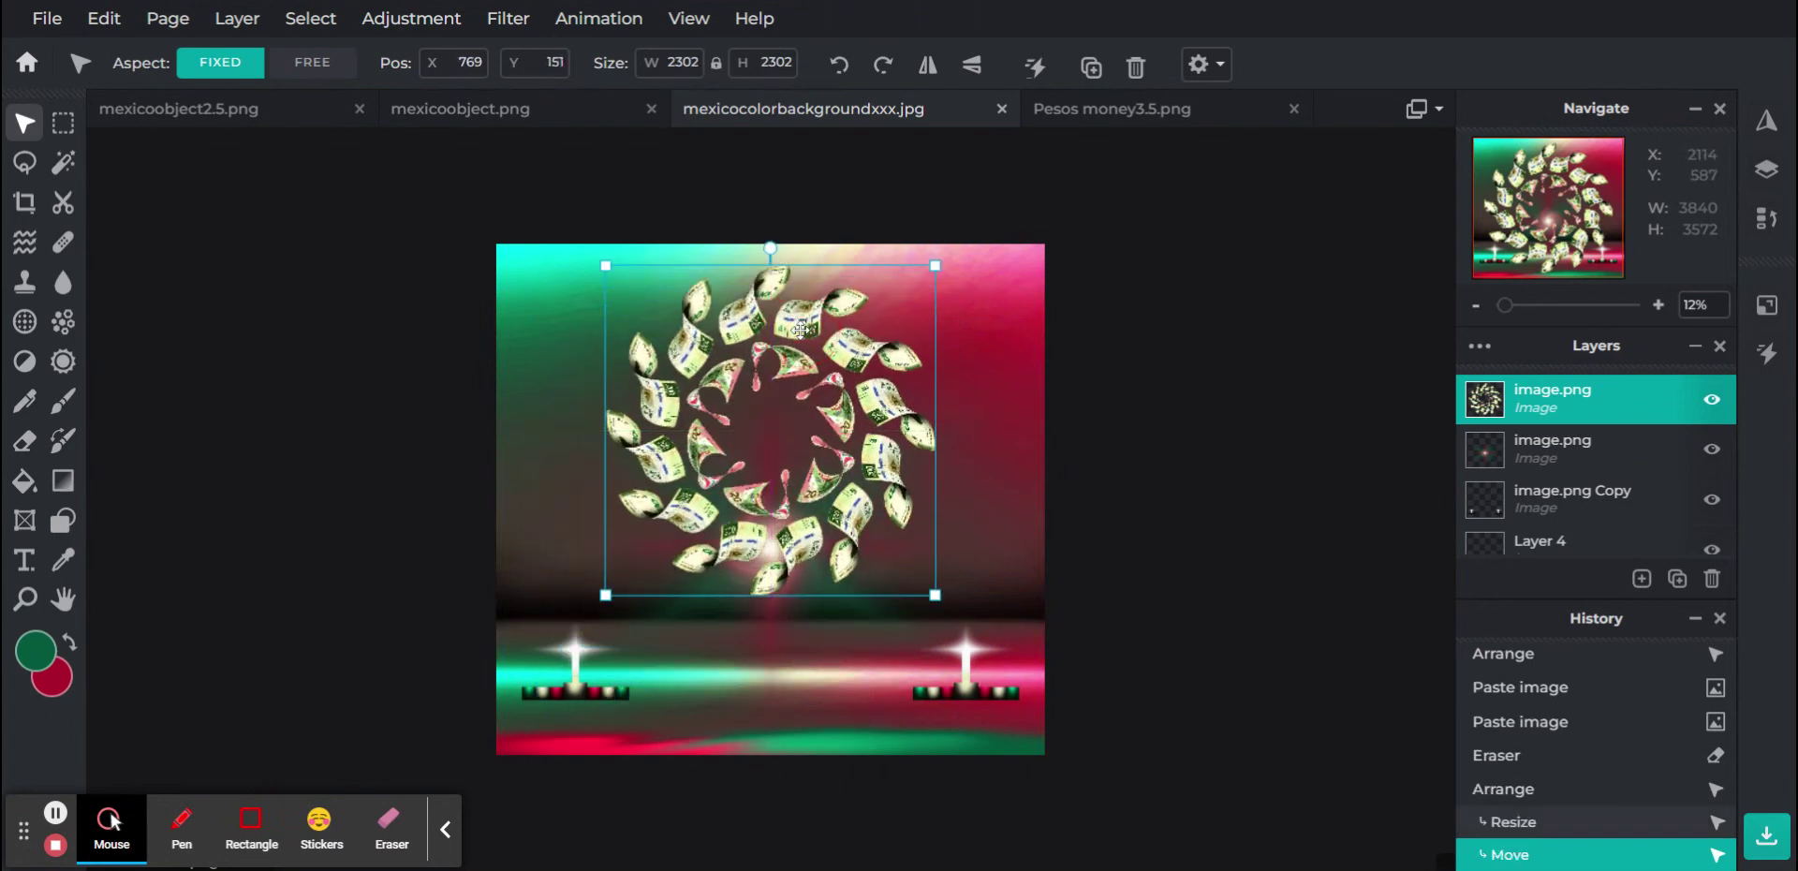
click(1256, 393)
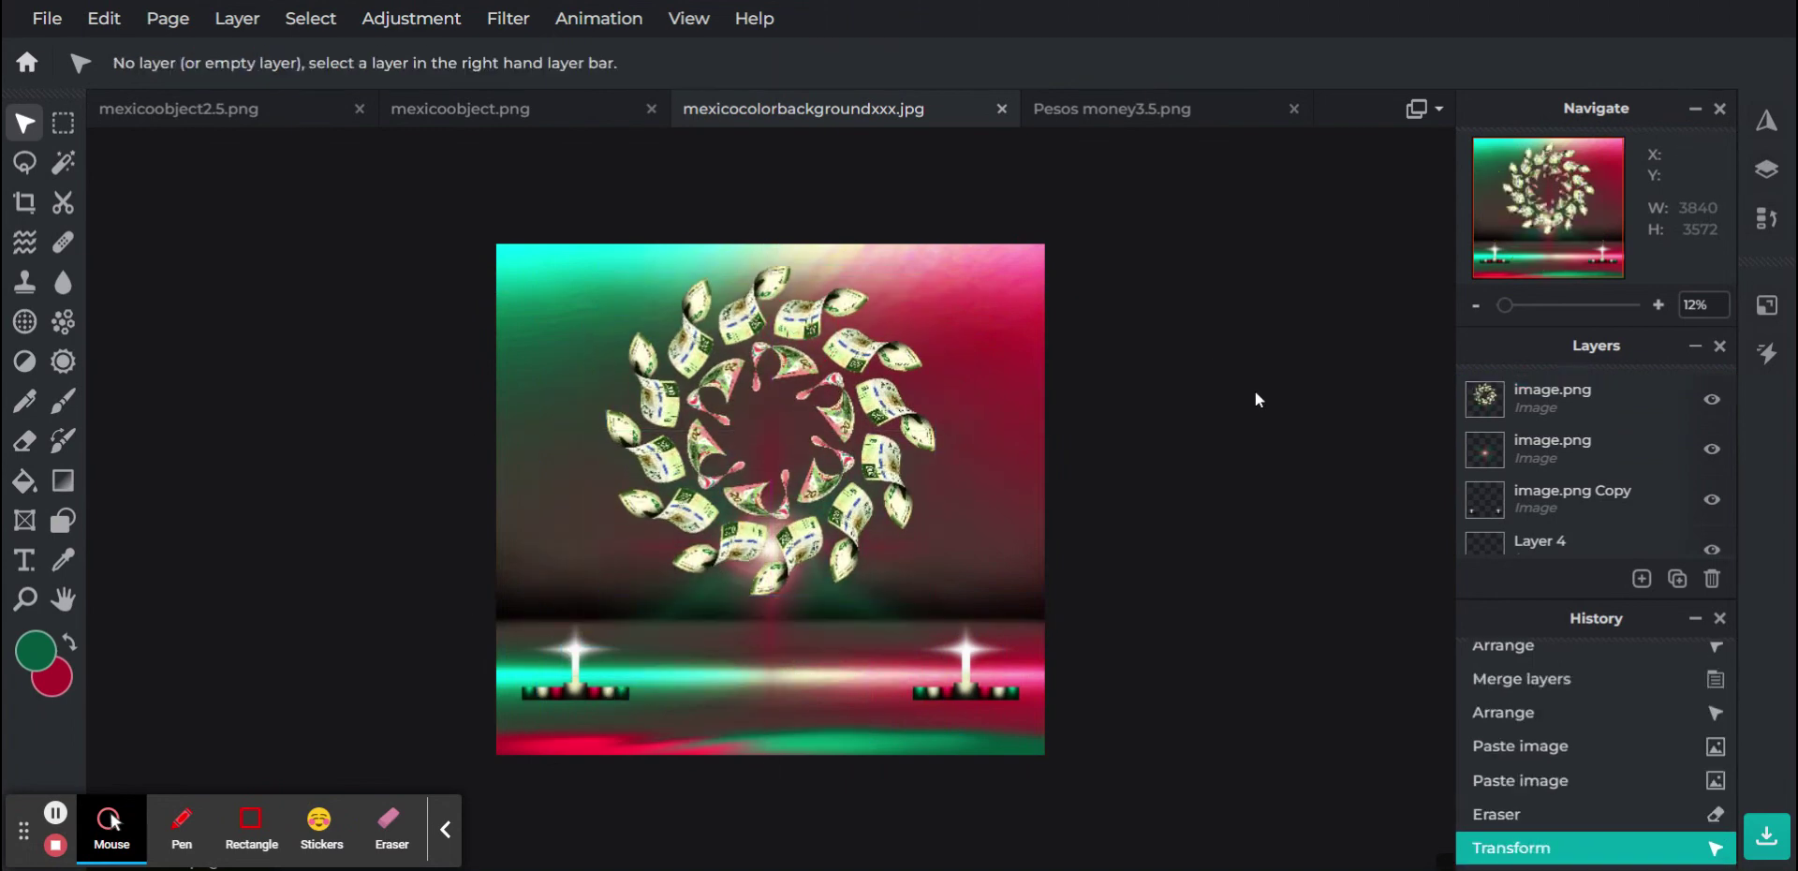
click(843, 339)
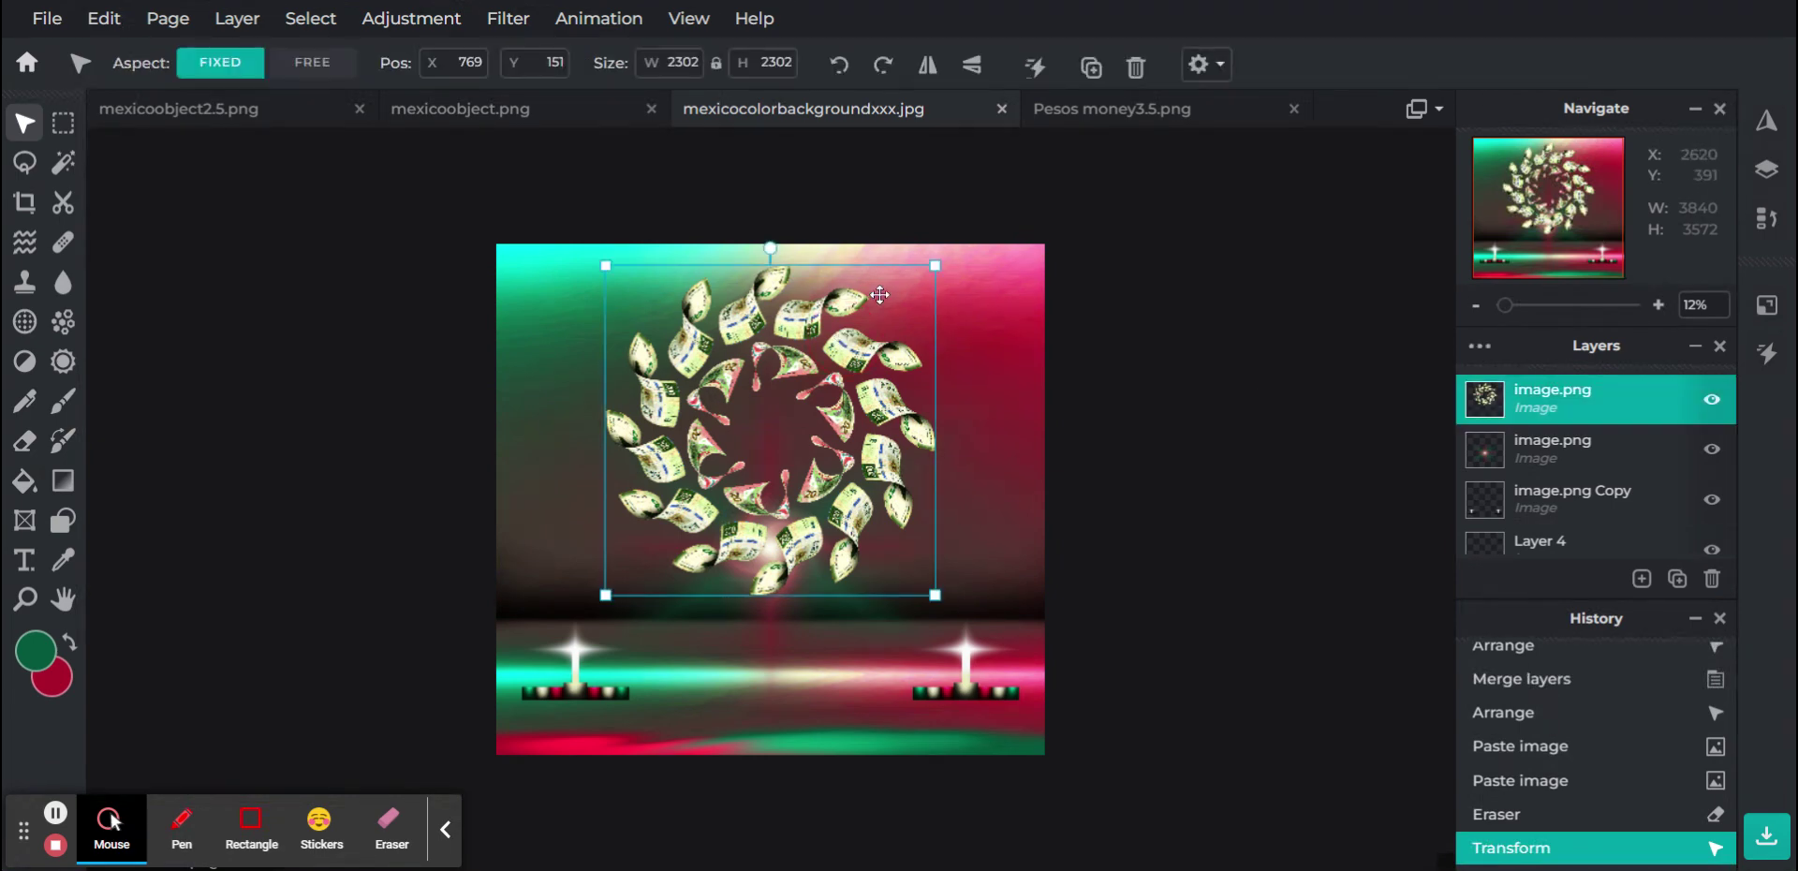
drag(923, 269, 867, 296)
drag(795, 383, 828, 352)
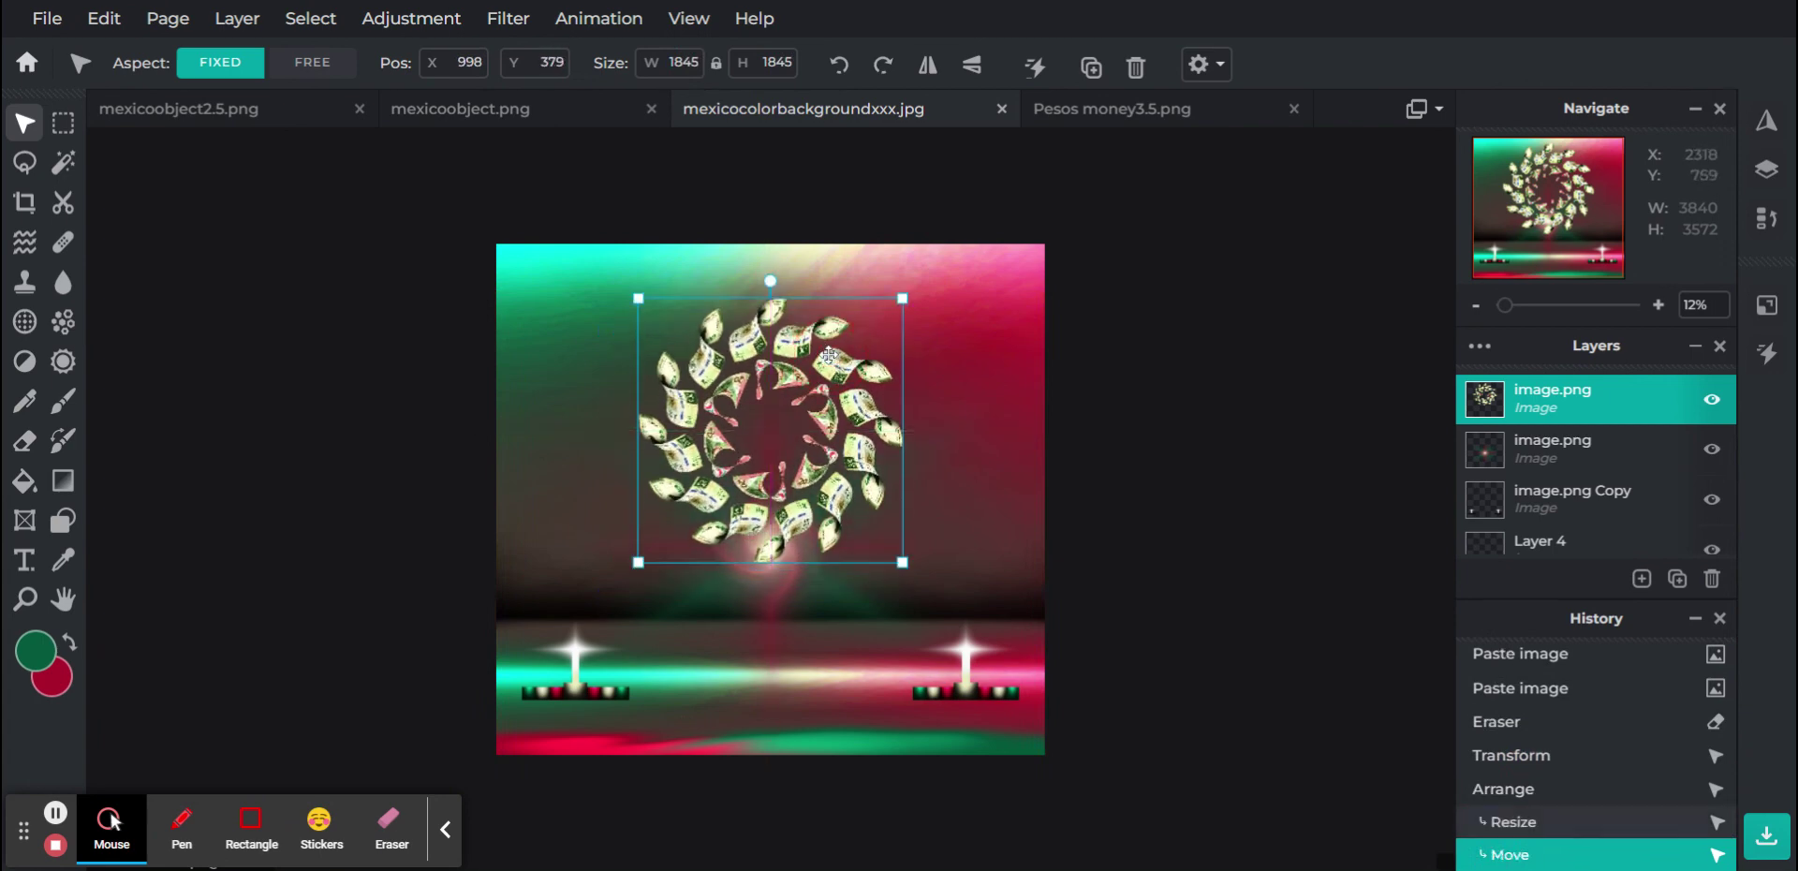
click(1186, 474)
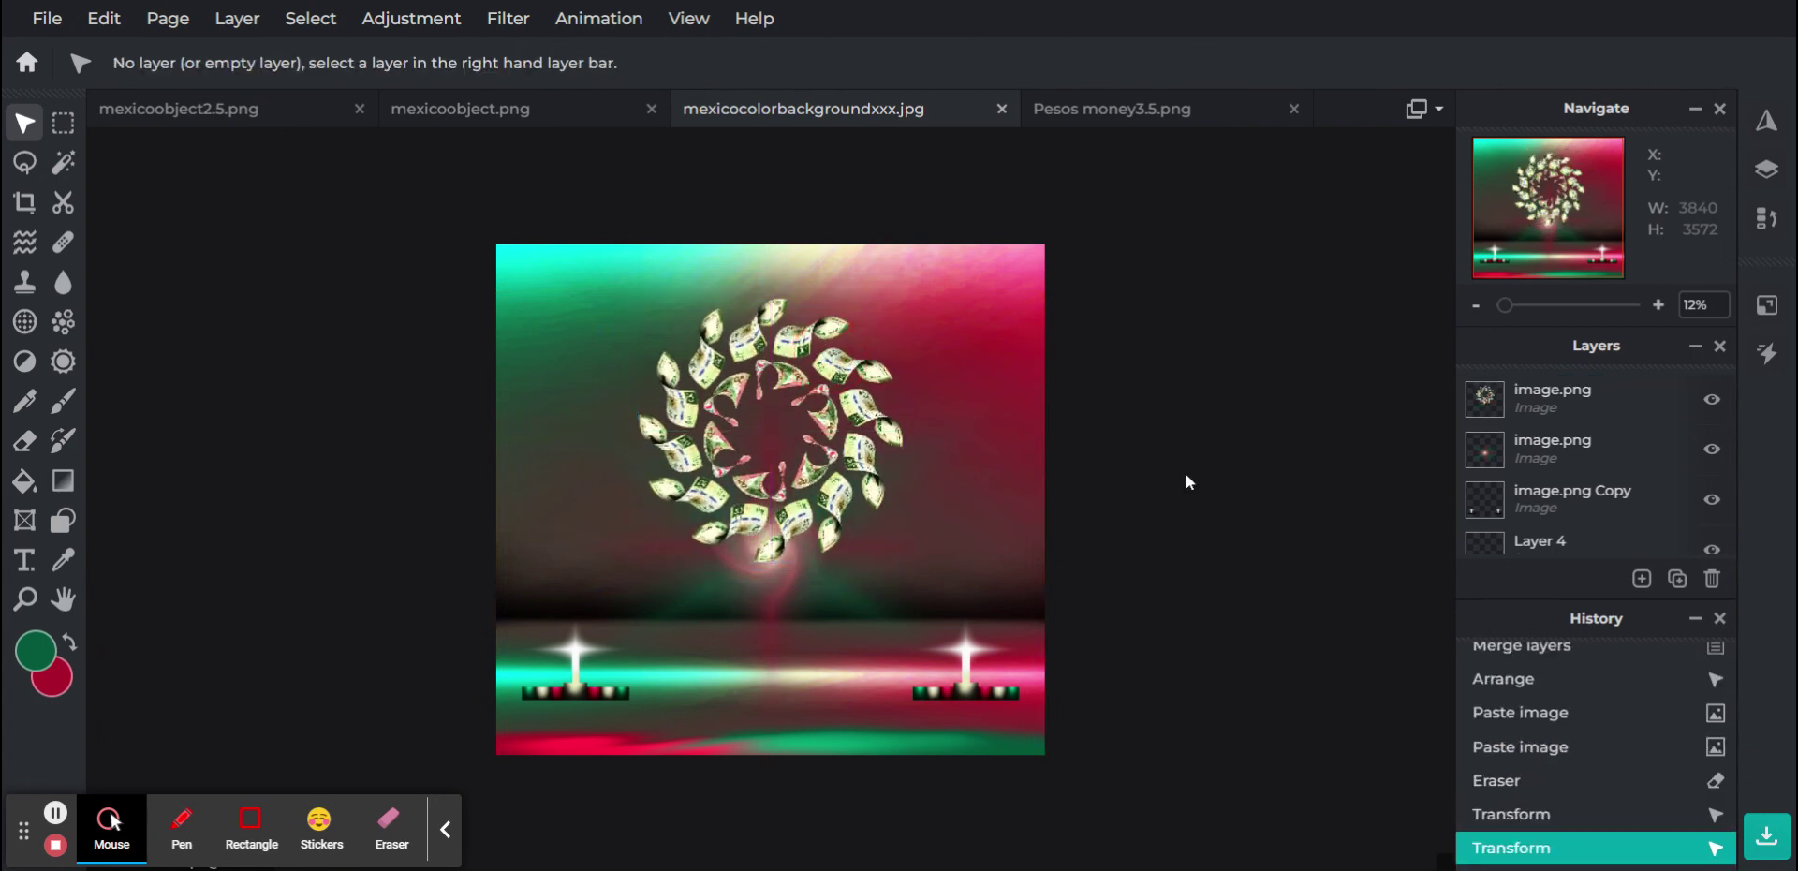
Erase once in an empty corner of the glowing swirl star layer to trim its bounds
click(1561, 451)
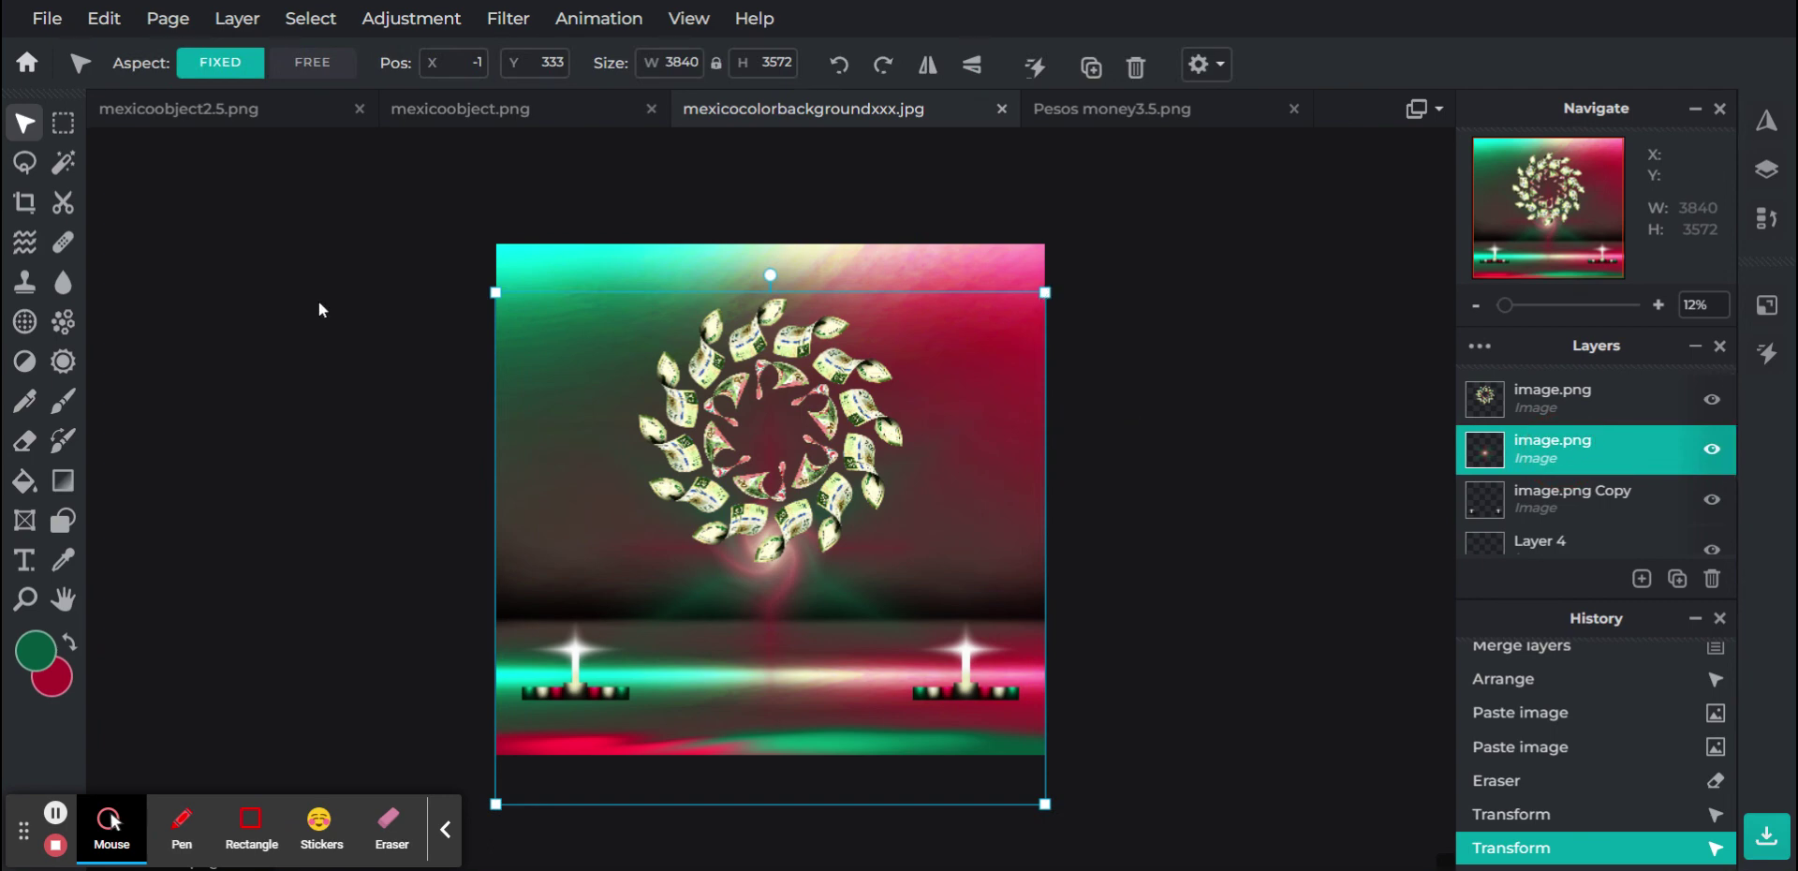
click(24, 440)
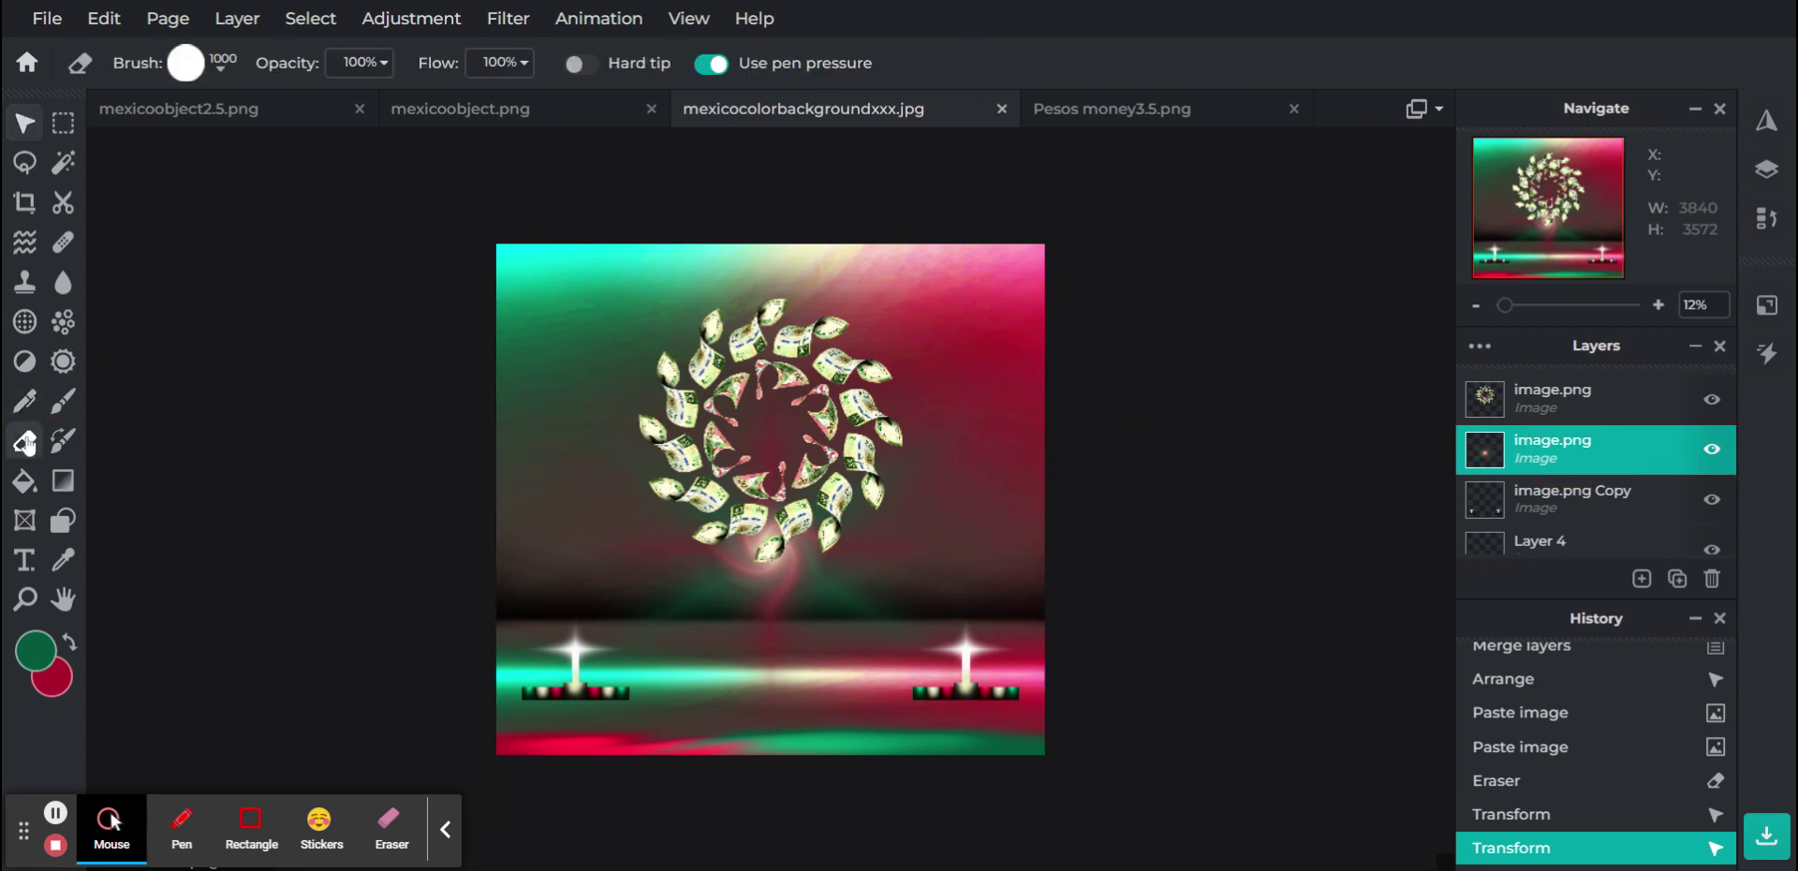
click(544, 275)
Move the glowing swirl star into the banknote ring and shrink it proportionally to about 1010 × 890 px
click(23, 125)
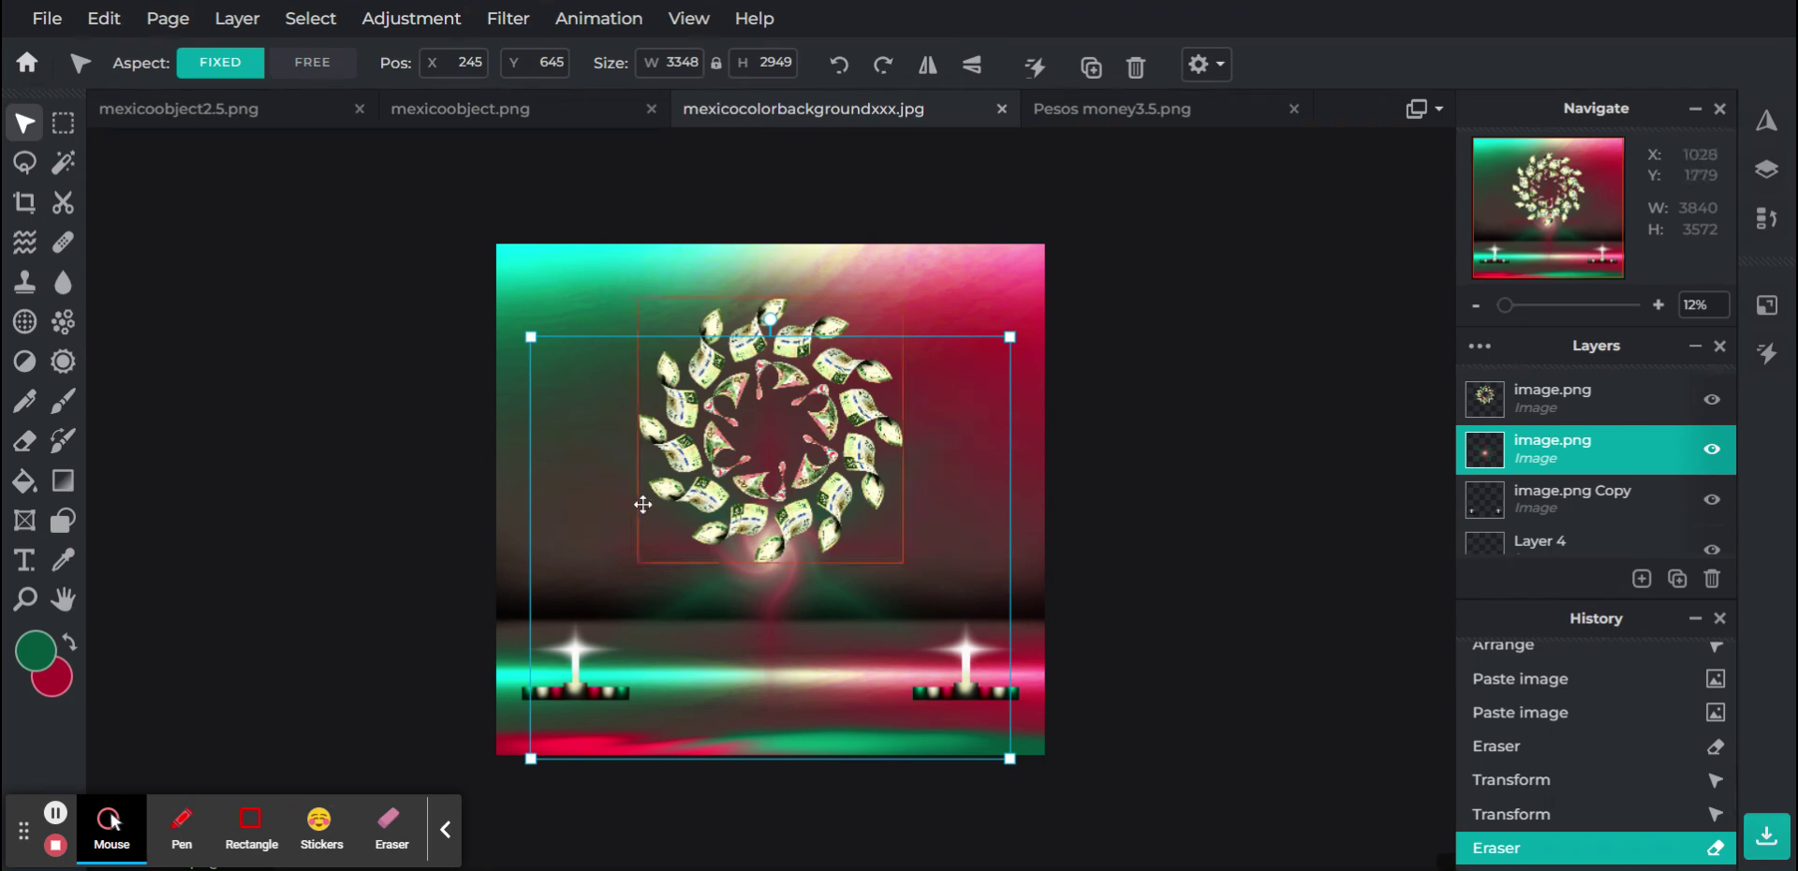
drag(636, 514, 634, 460)
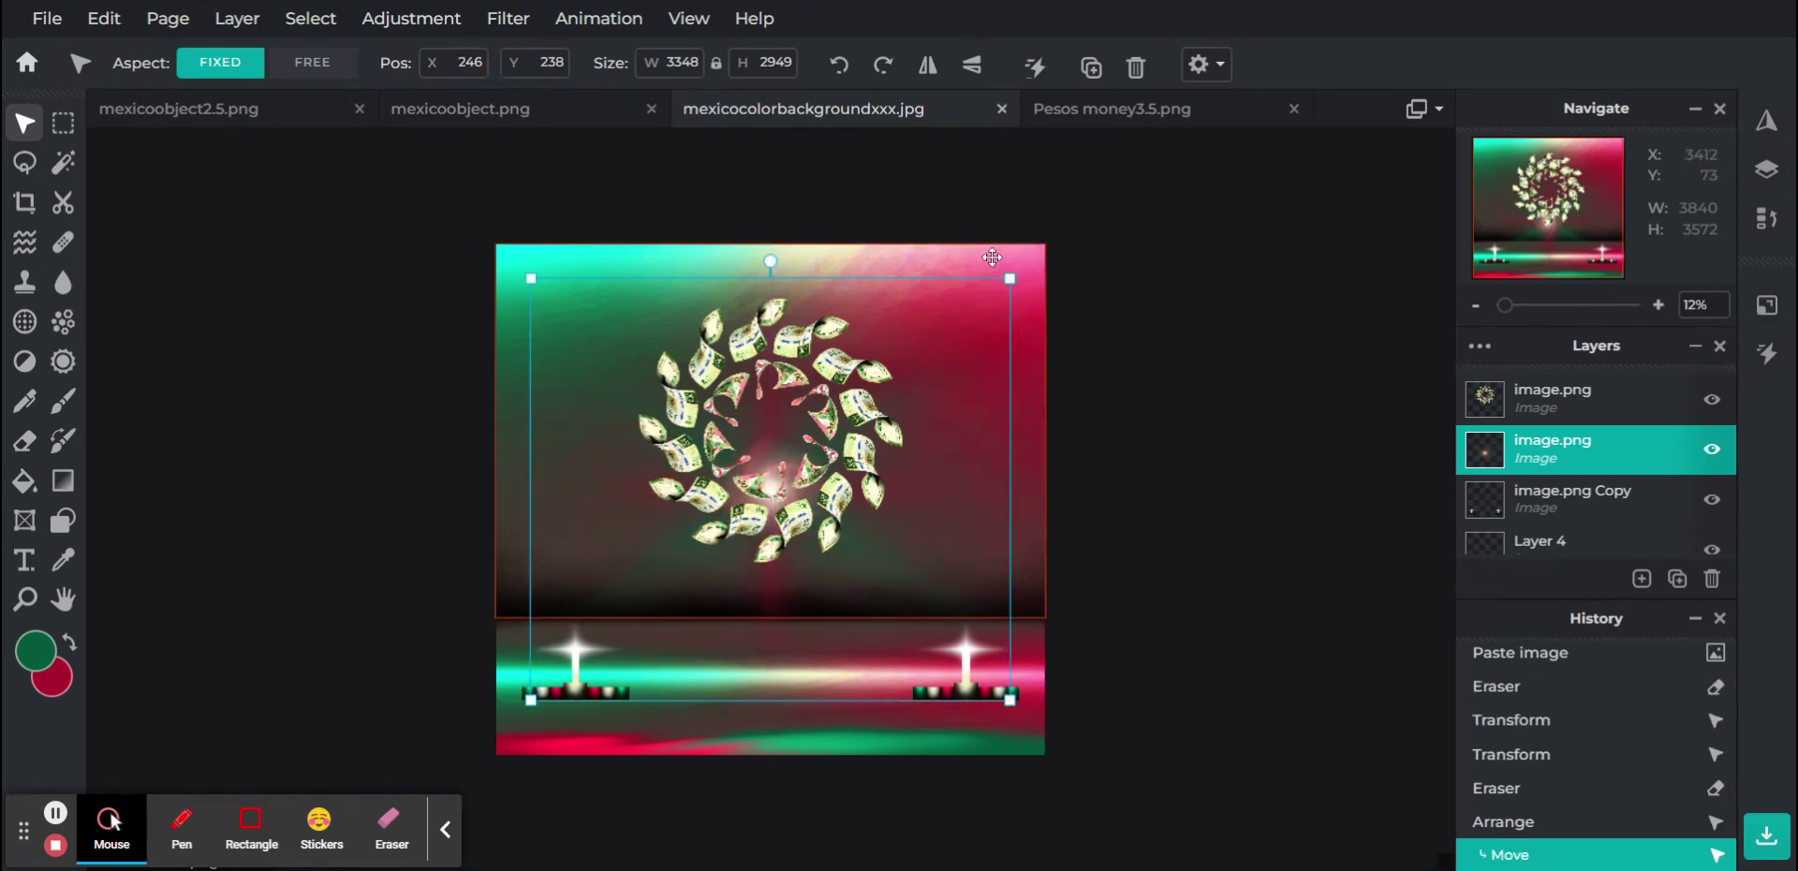
drag(1011, 280, 788, 475)
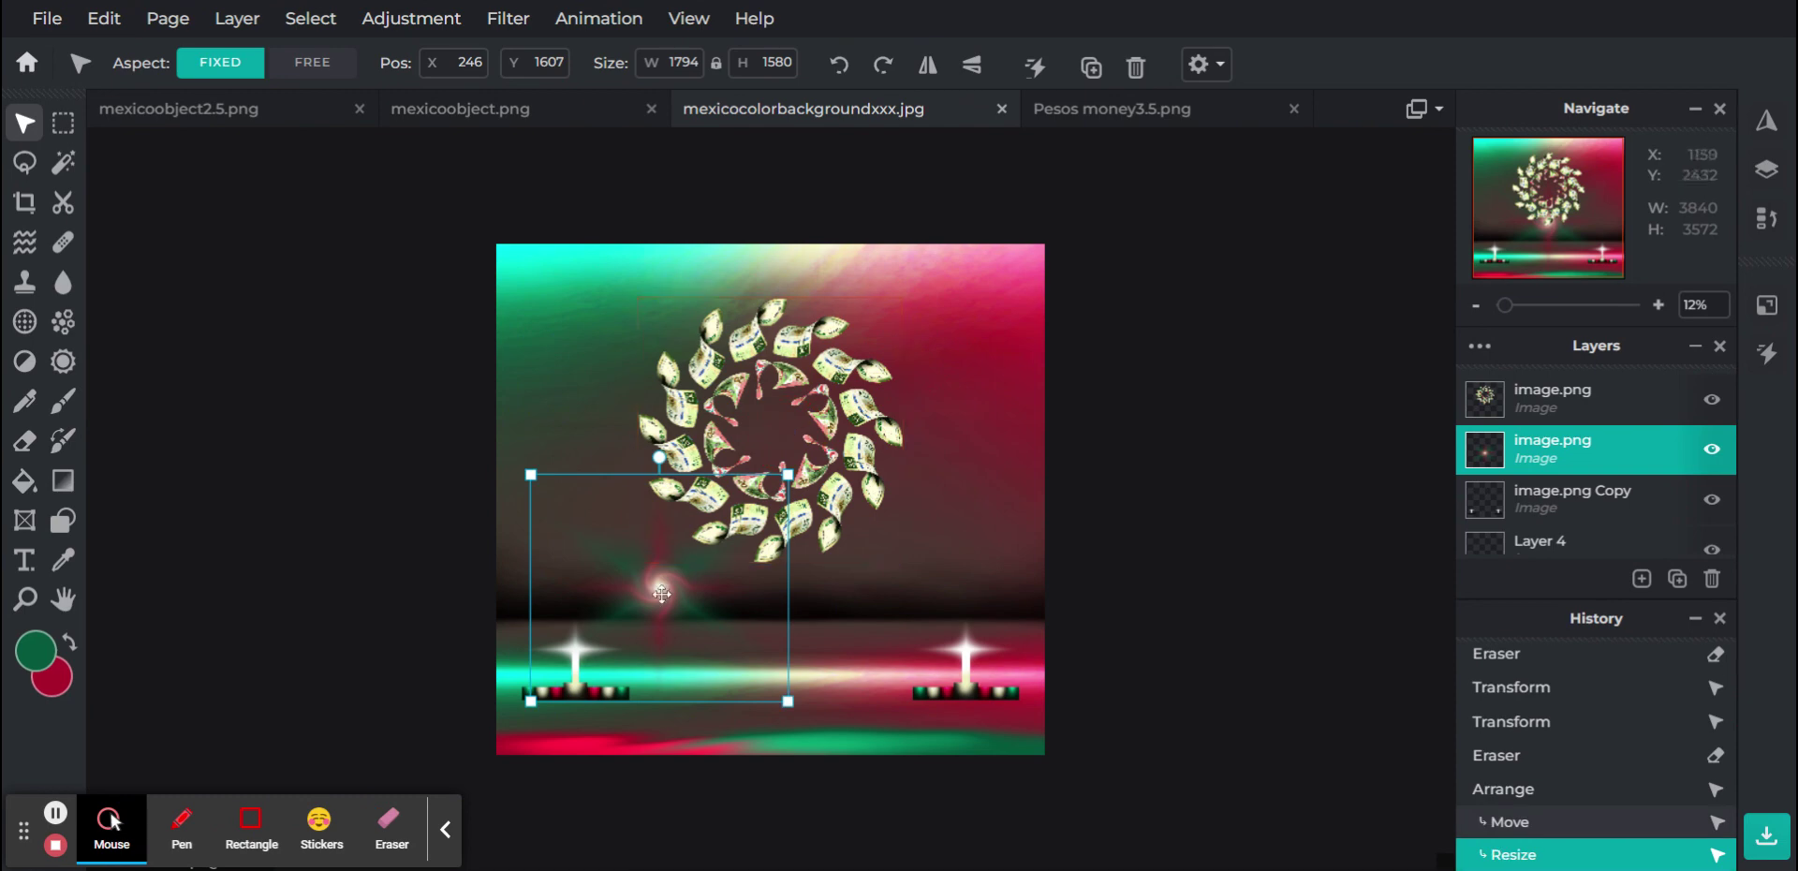
drag(658, 601, 771, 446)
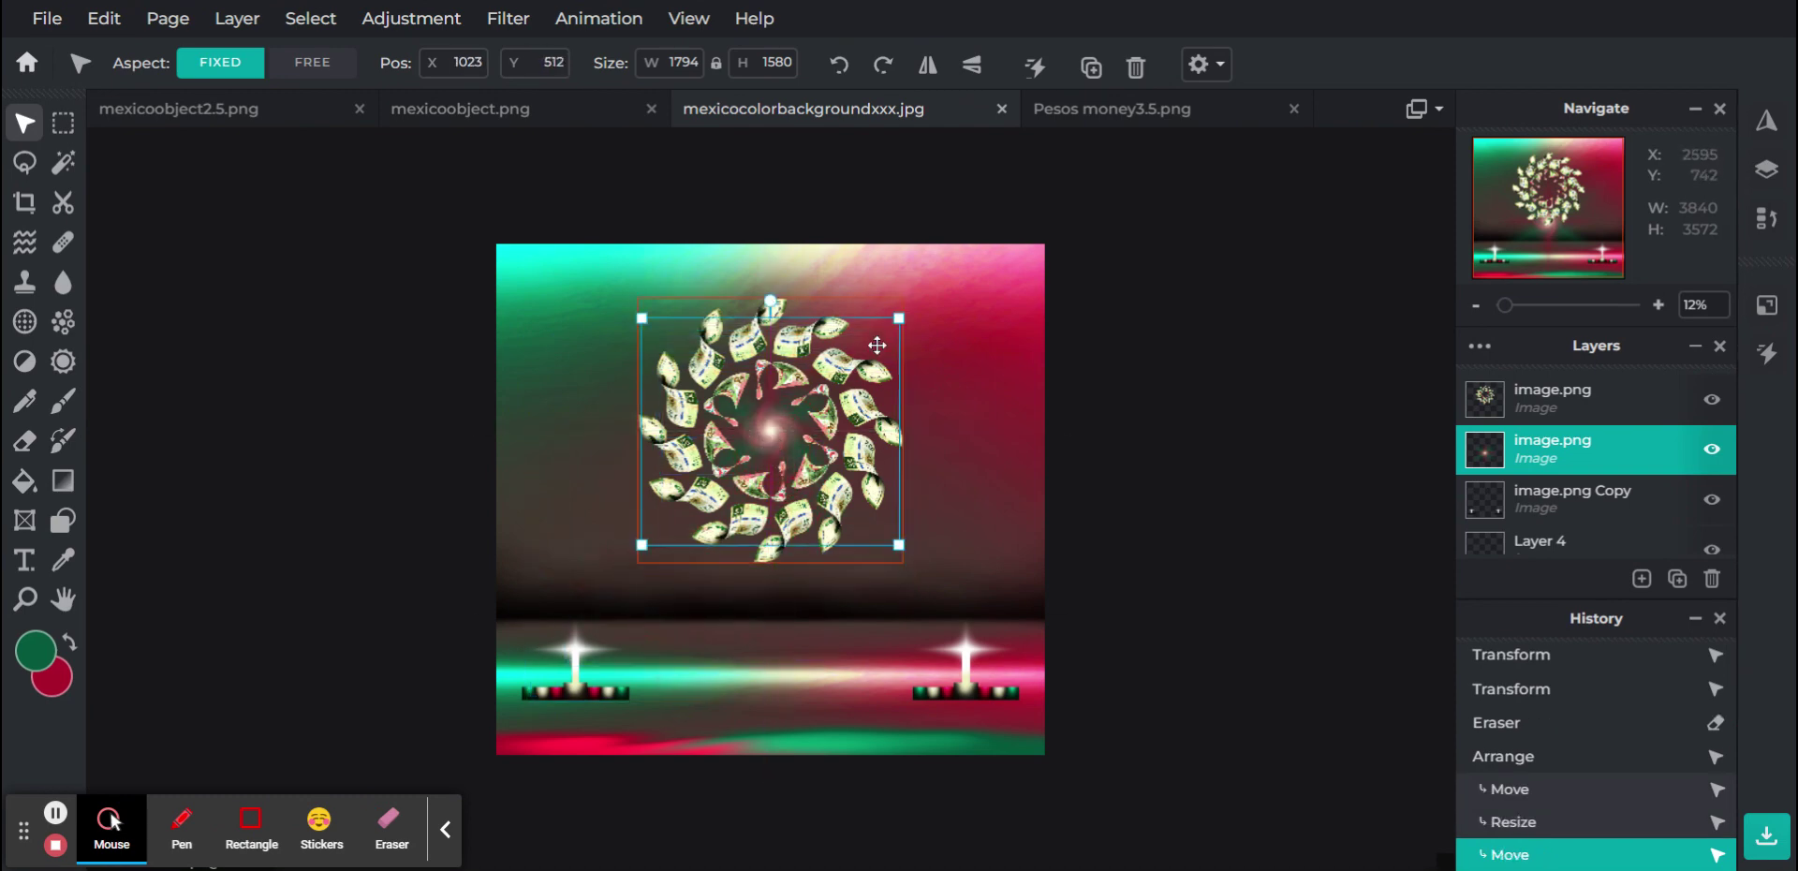
drag(898, 318, 784, 388)
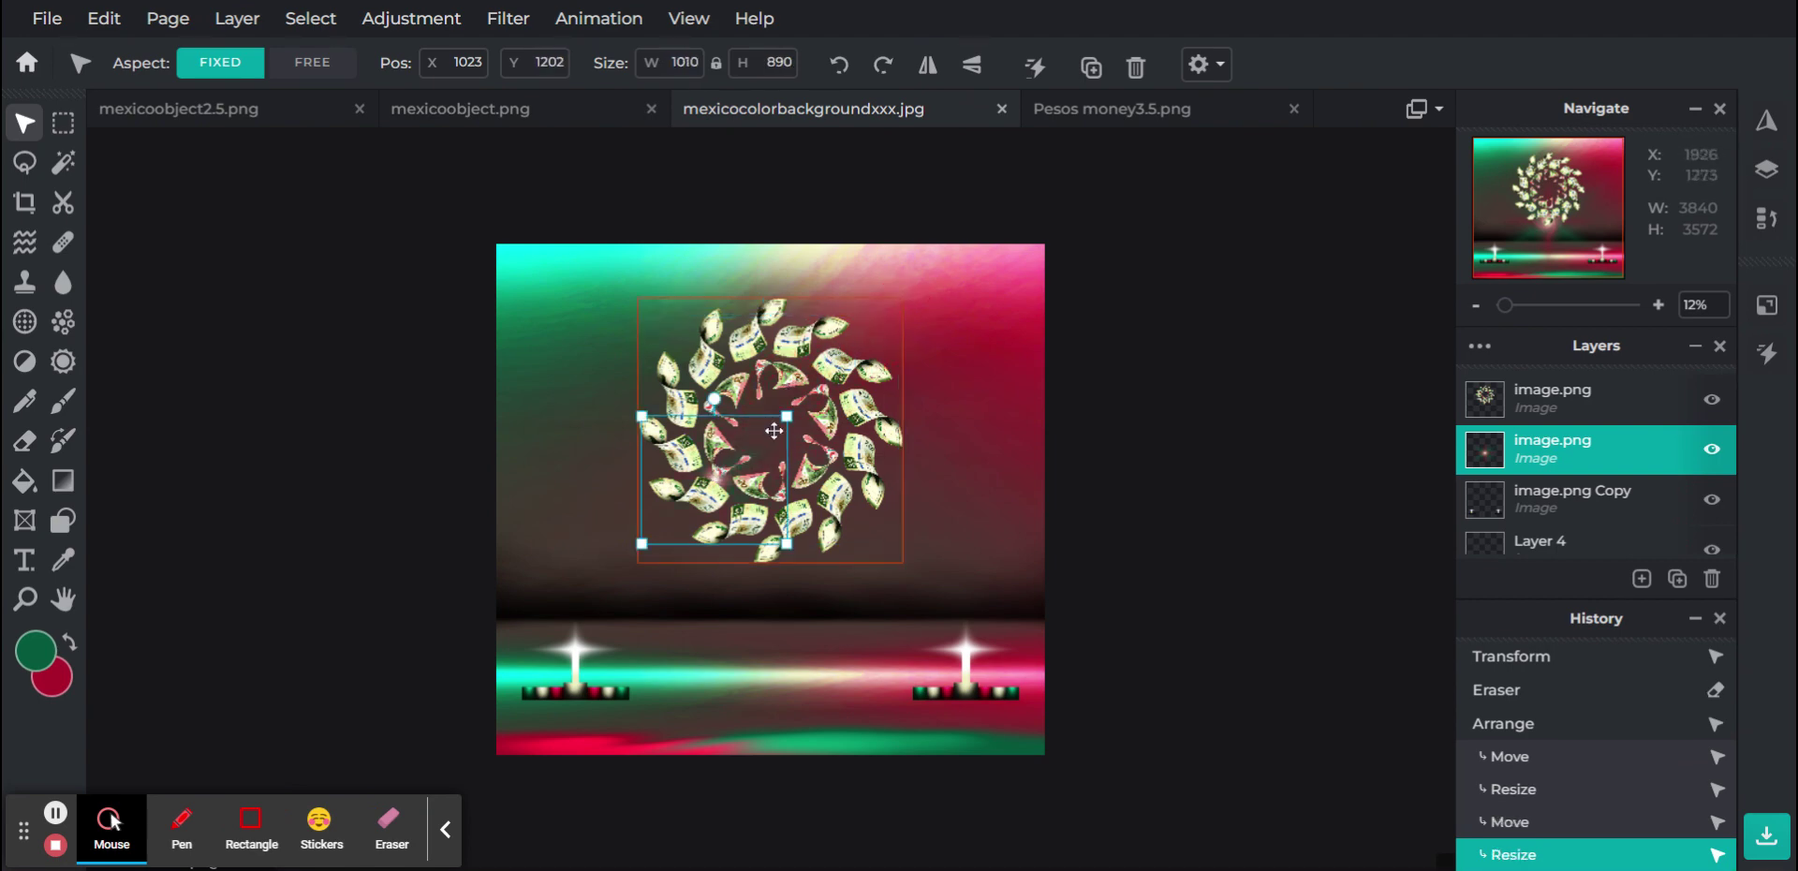
Place the swirl star layer above the banknote ring layer and centre the swirl in the ring's middle
drag(1578, 445, 1585, 399)
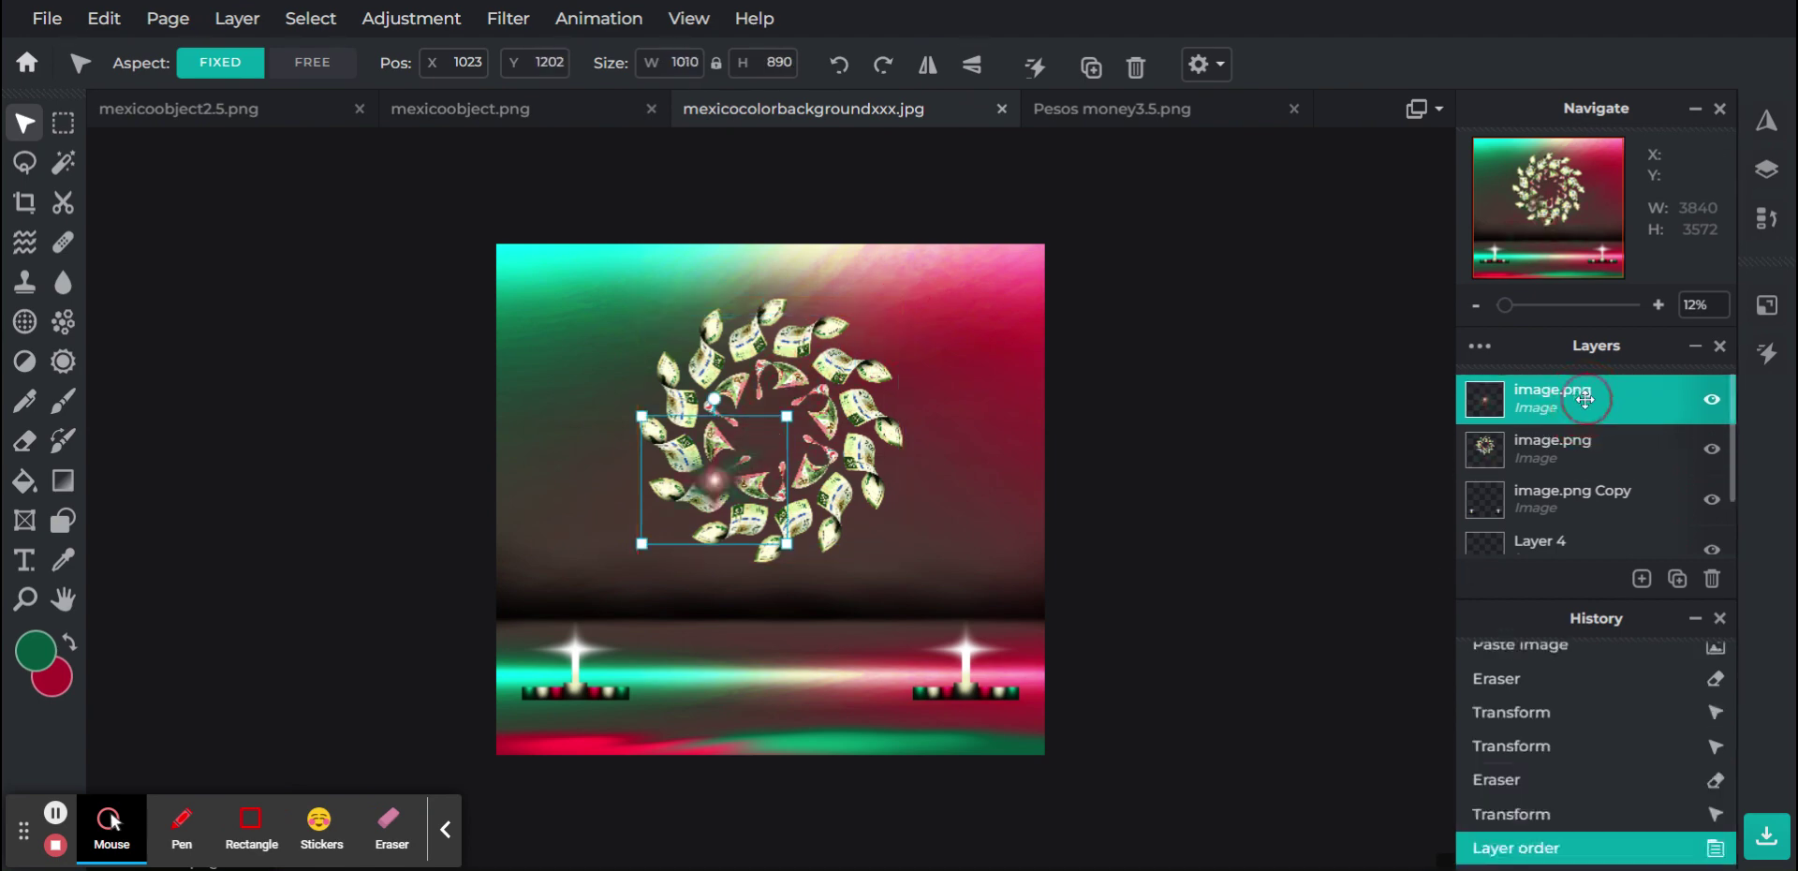
drag(720, 472, 777, 426)
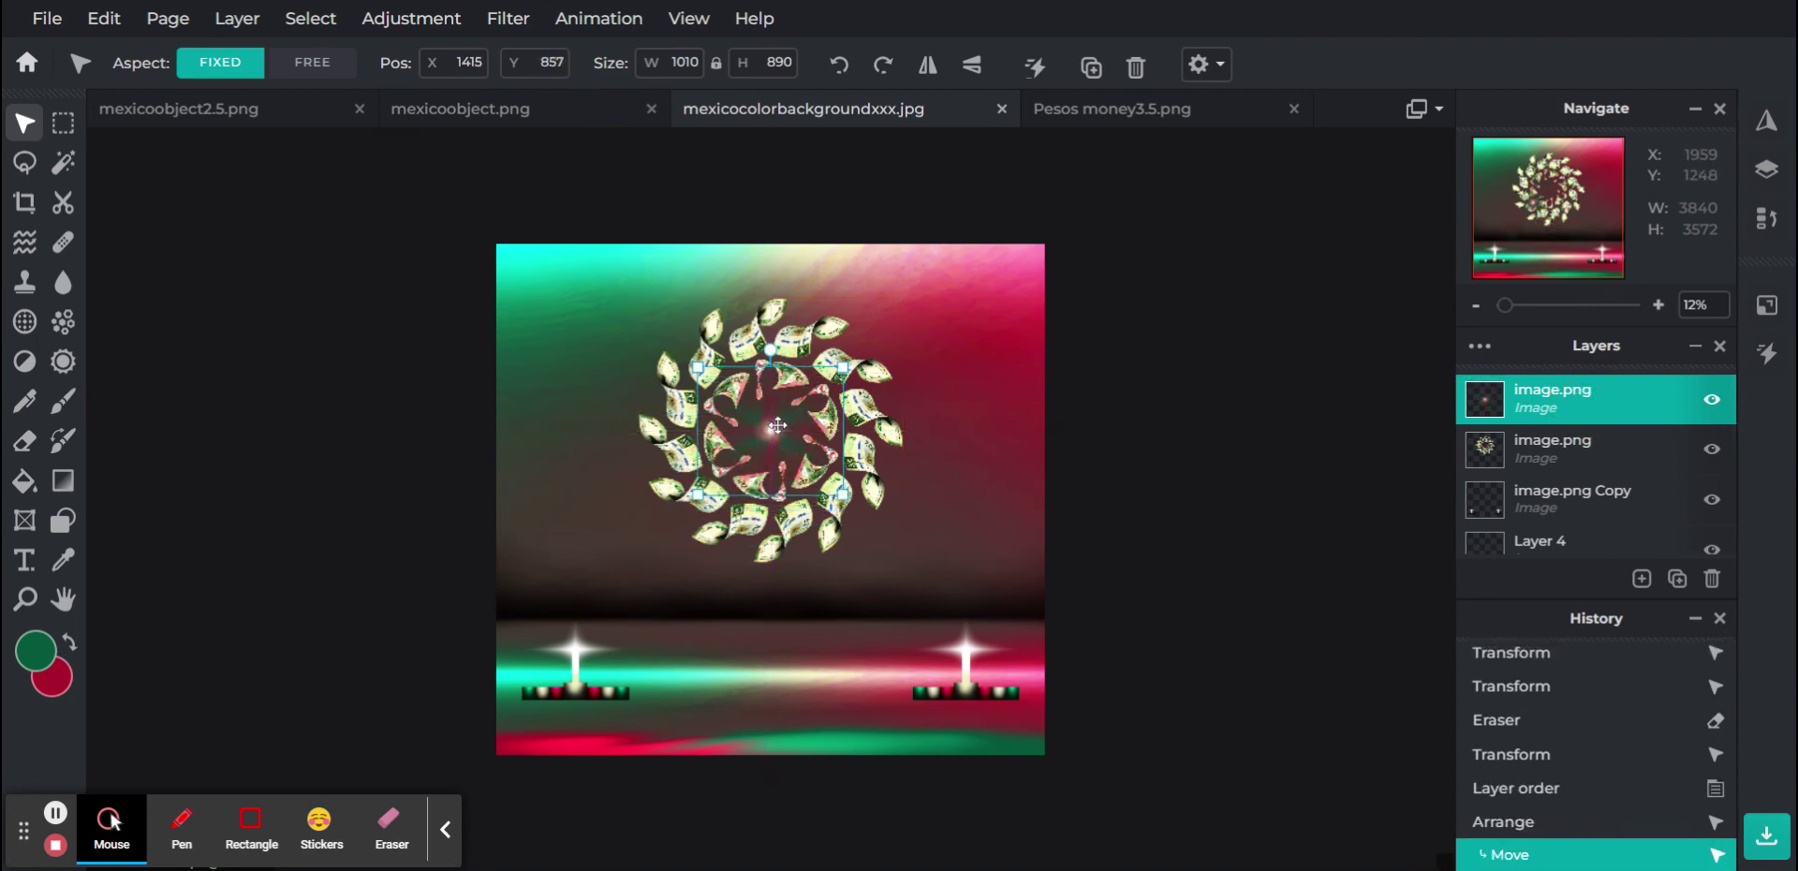
click(1300, 453)
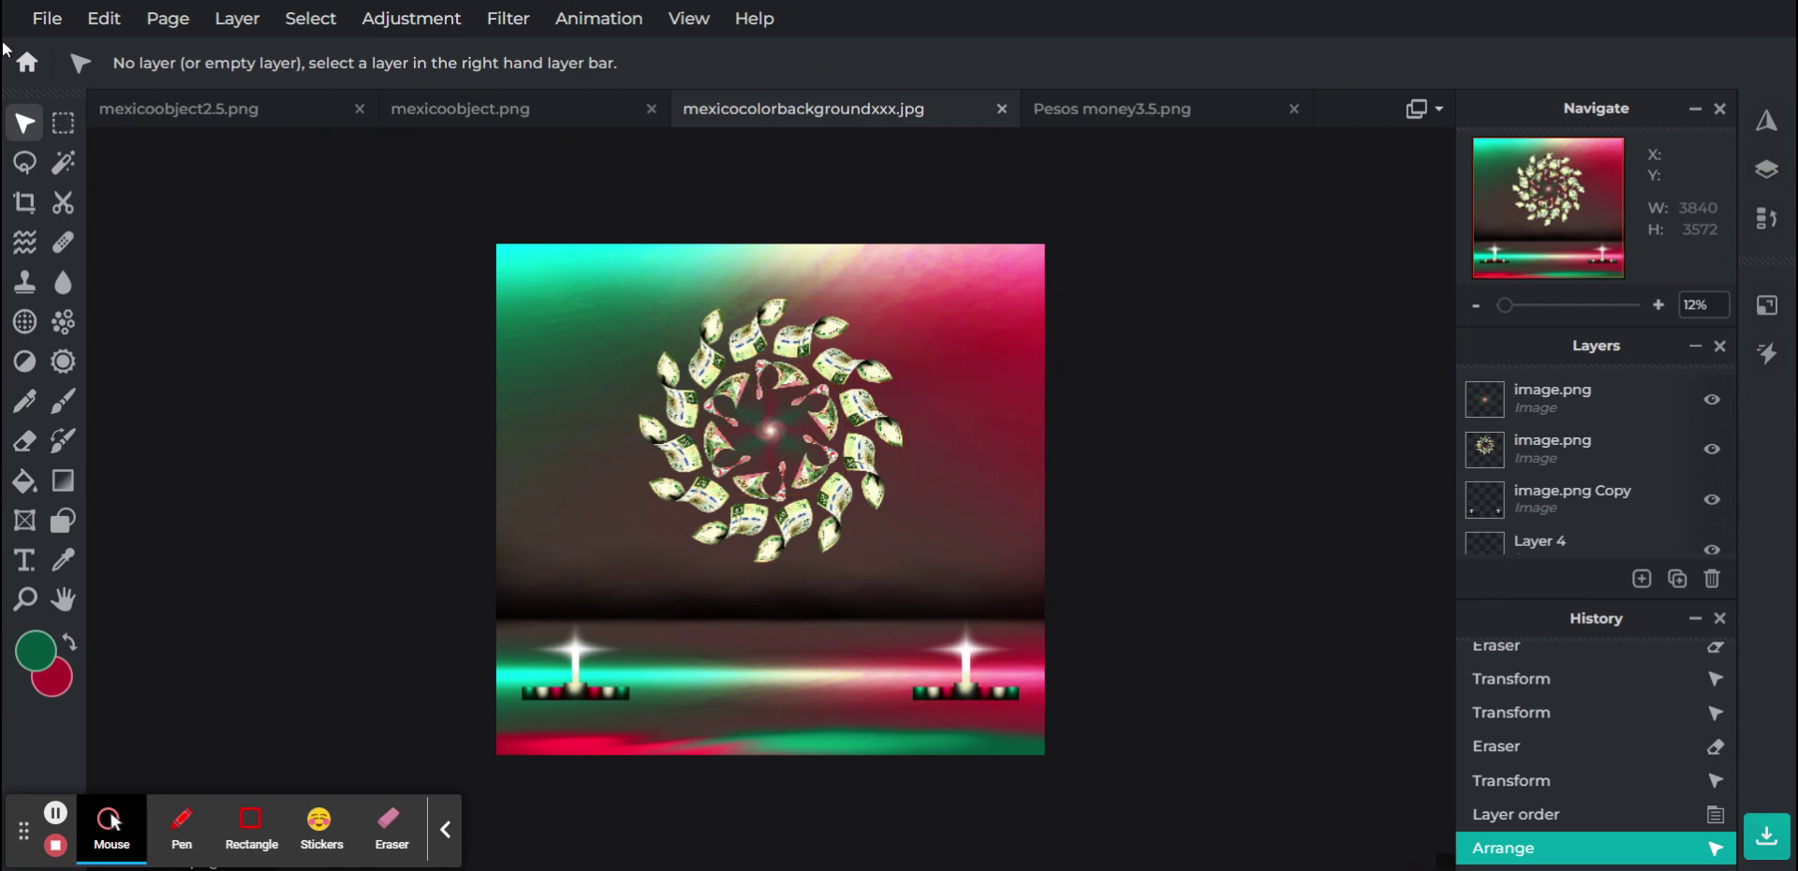
Open the image Pesos money4.png, pre-resized to Ultra HD (max 3840 px)
click(26, 62)
click(805, 390)
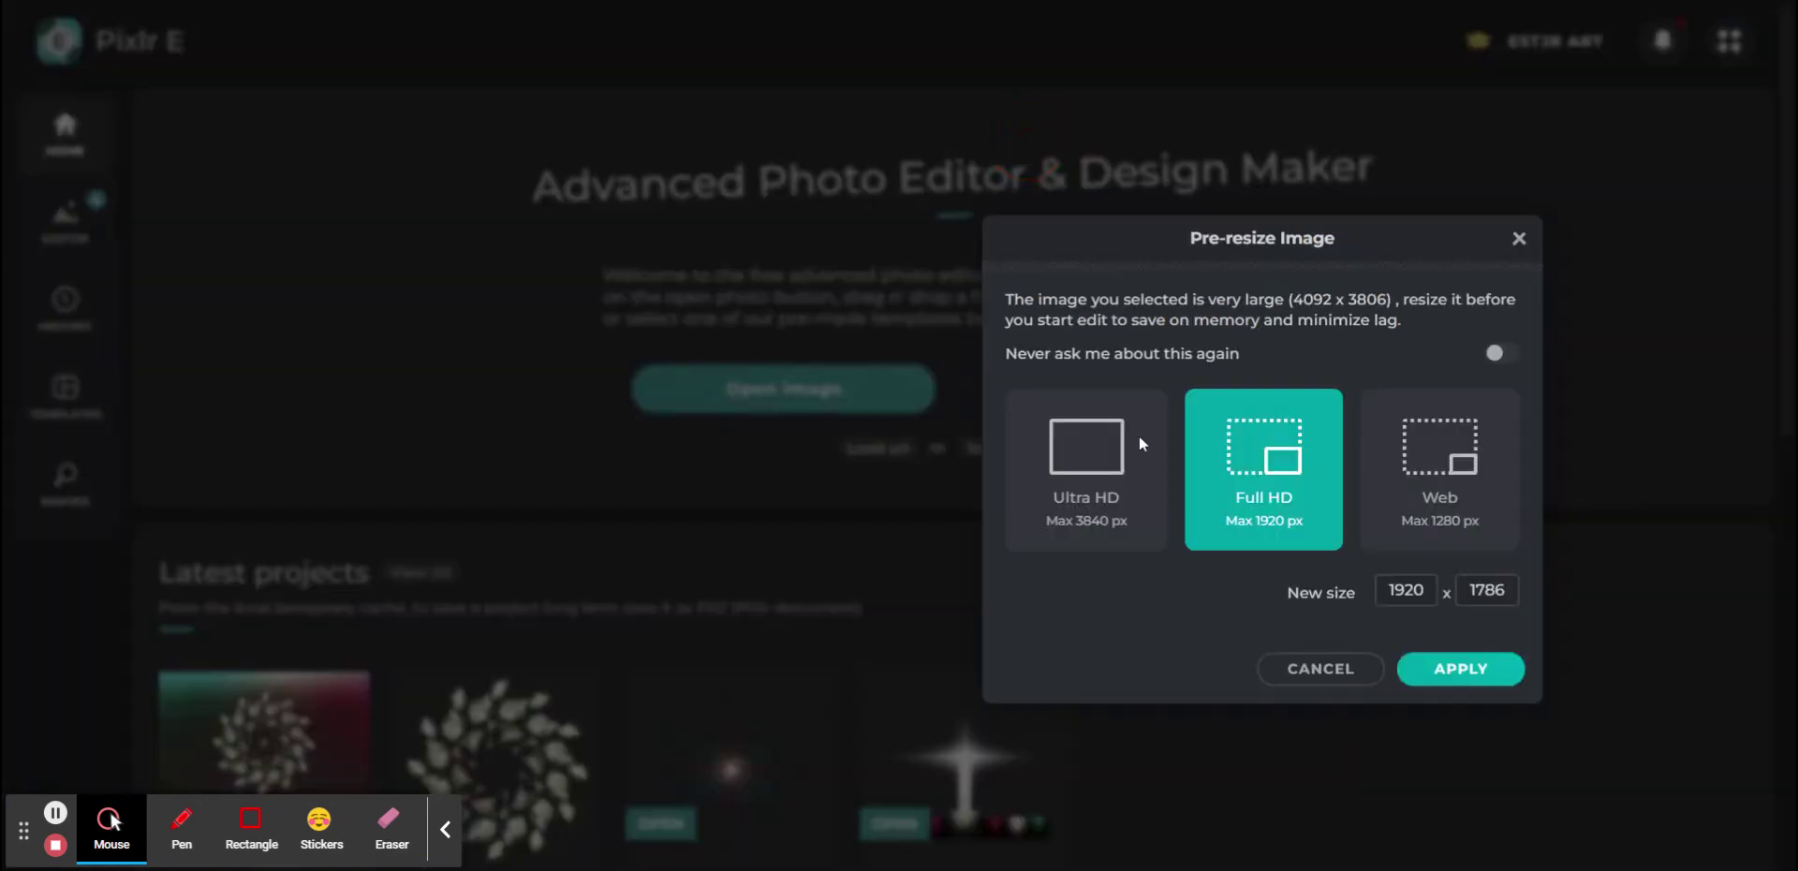
click(1085, 495)
click(1466, 673)
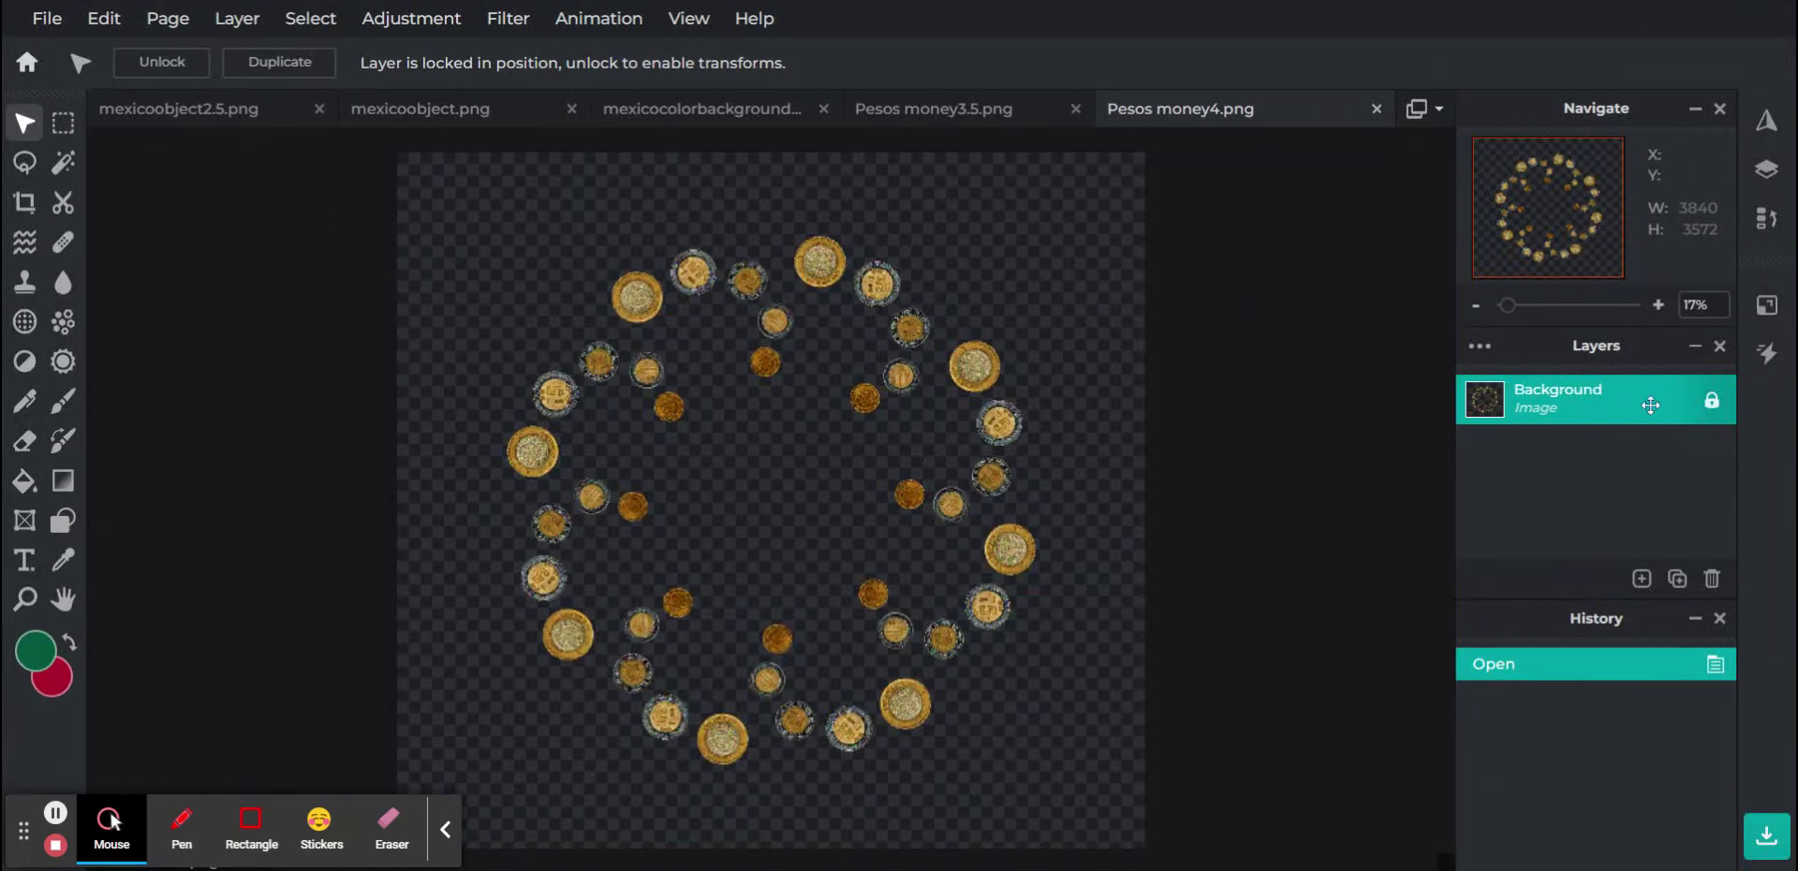
Unlock the coin ring's Background layer and erase once in its empty corner
click(1713, 403)
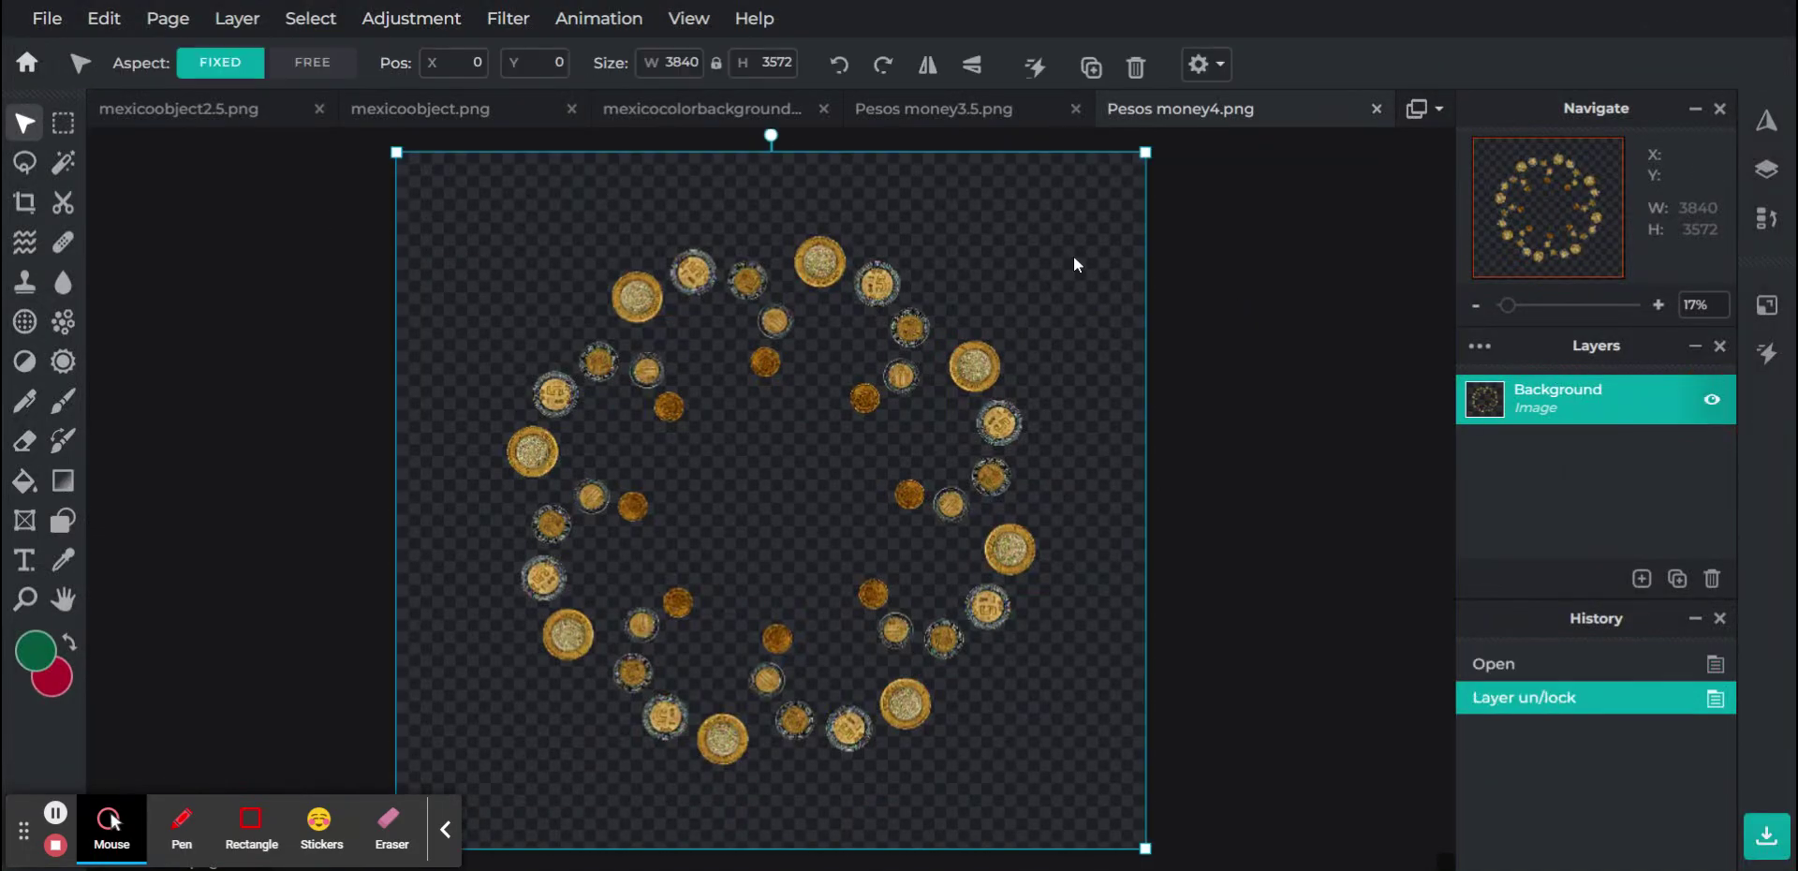
click(26, 440)
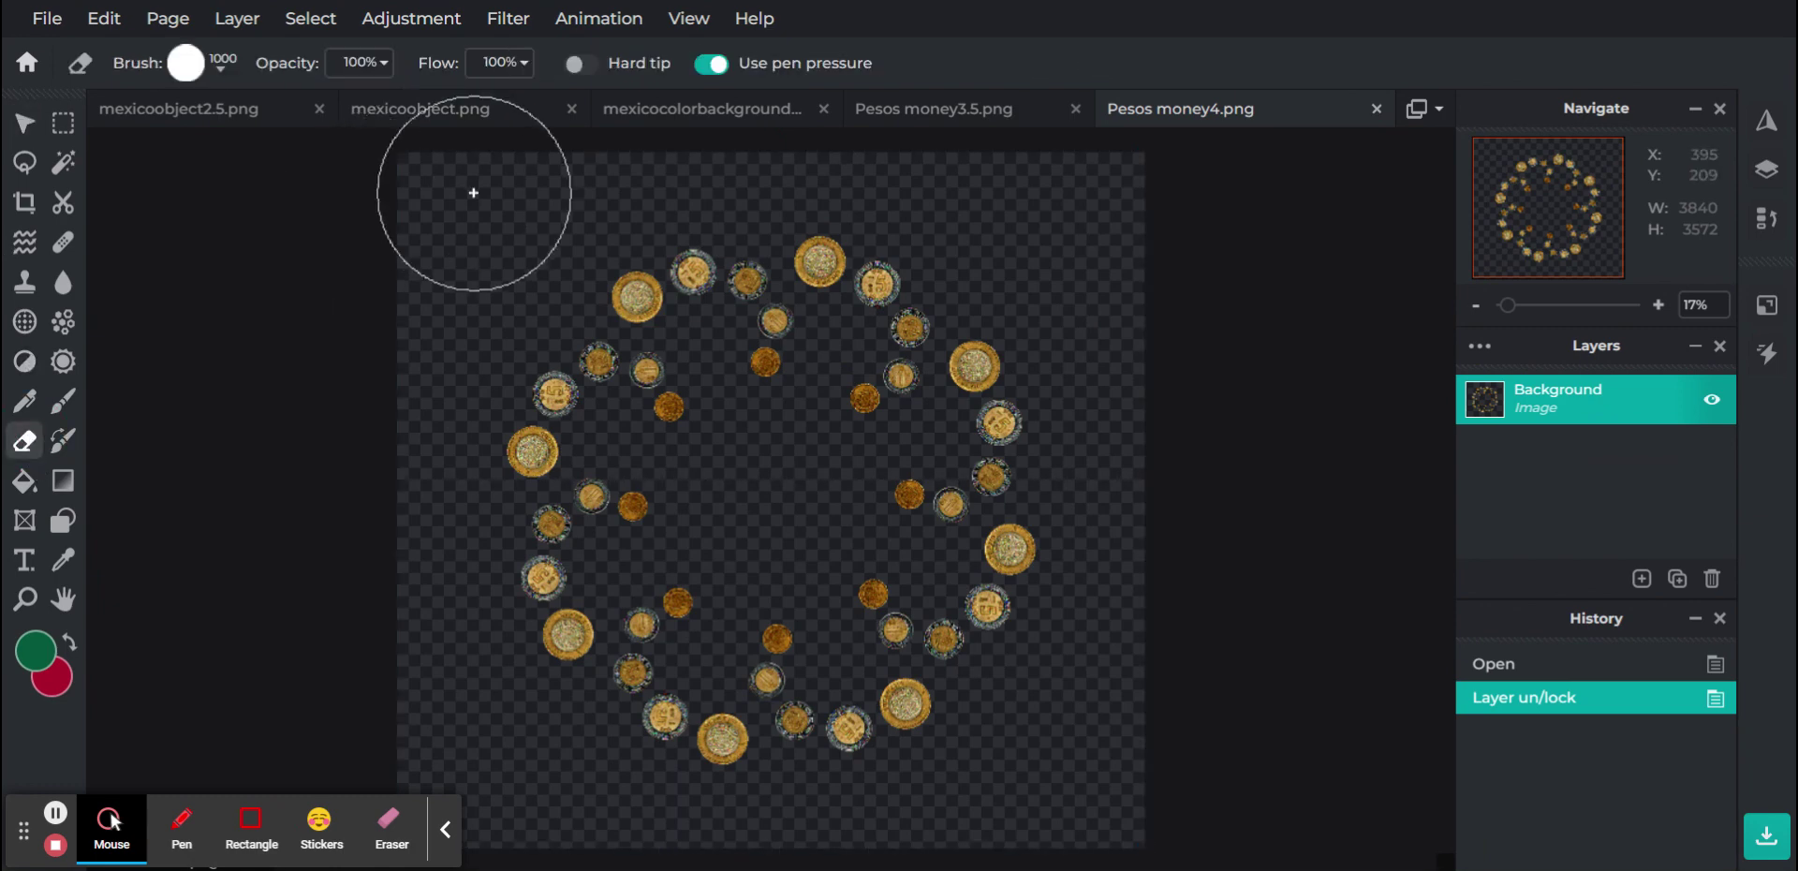
click(475, 253)
click(22, 122)
Select and copy the whole coin ring image and paste it as a new layer into mexicocolorbackgroundxxx.jpg
click(60, 125)
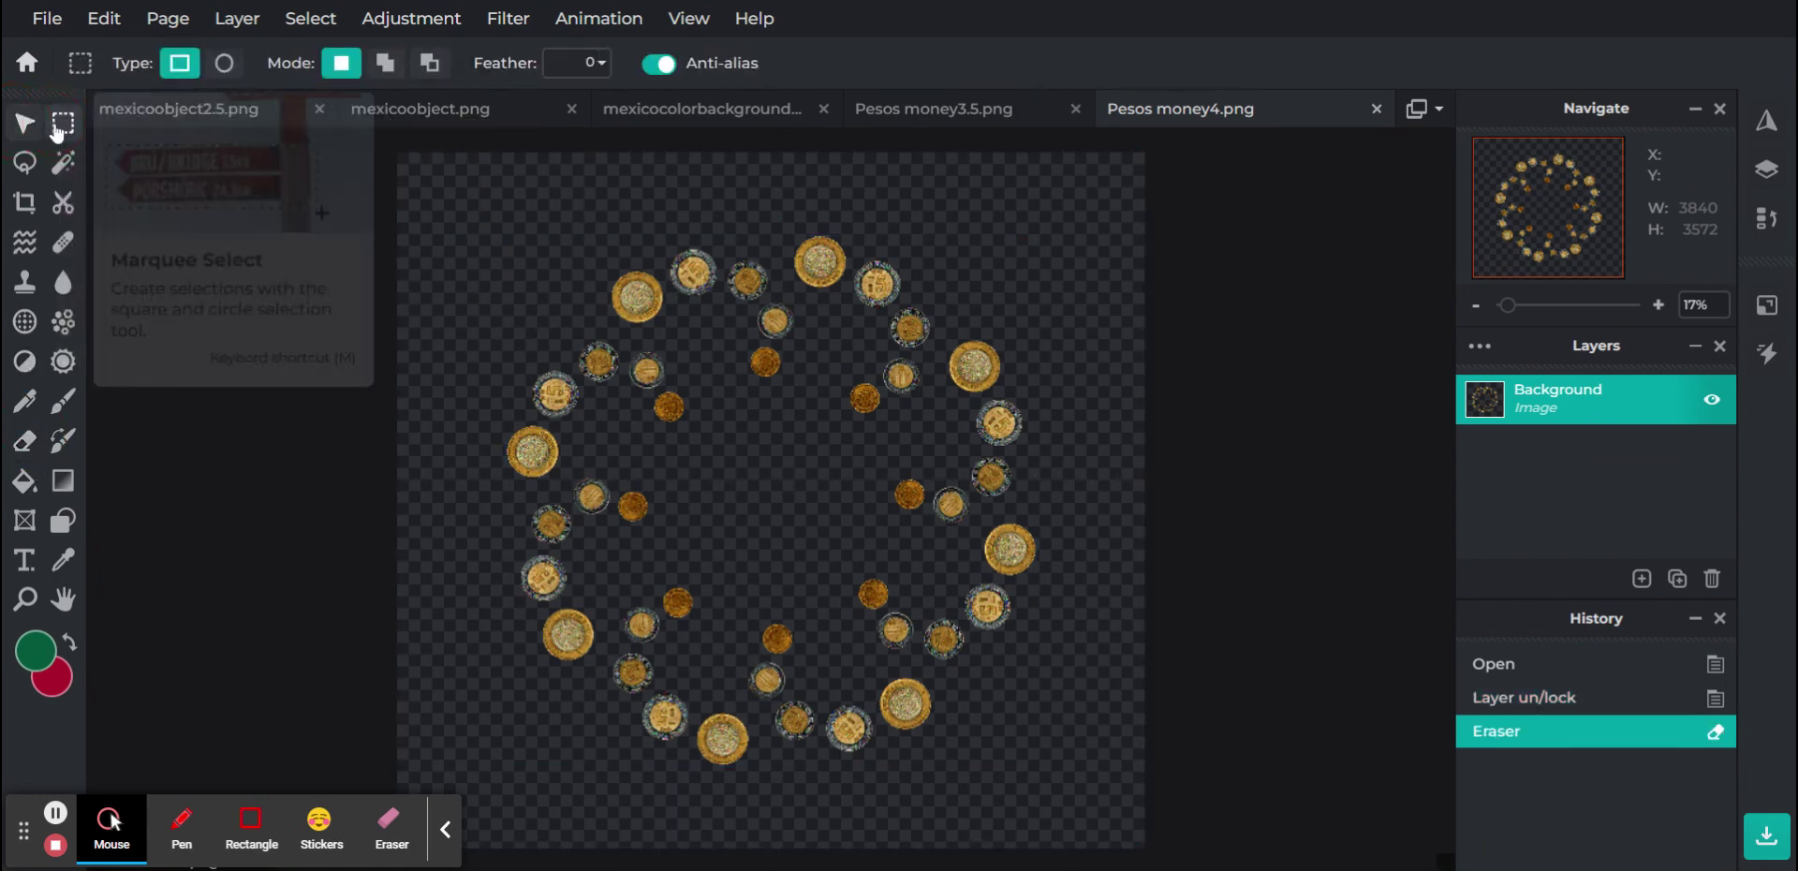
scroll(402, 169, down, 3)
drag(406, 169, 1115, 747)
key(ctrl+c)
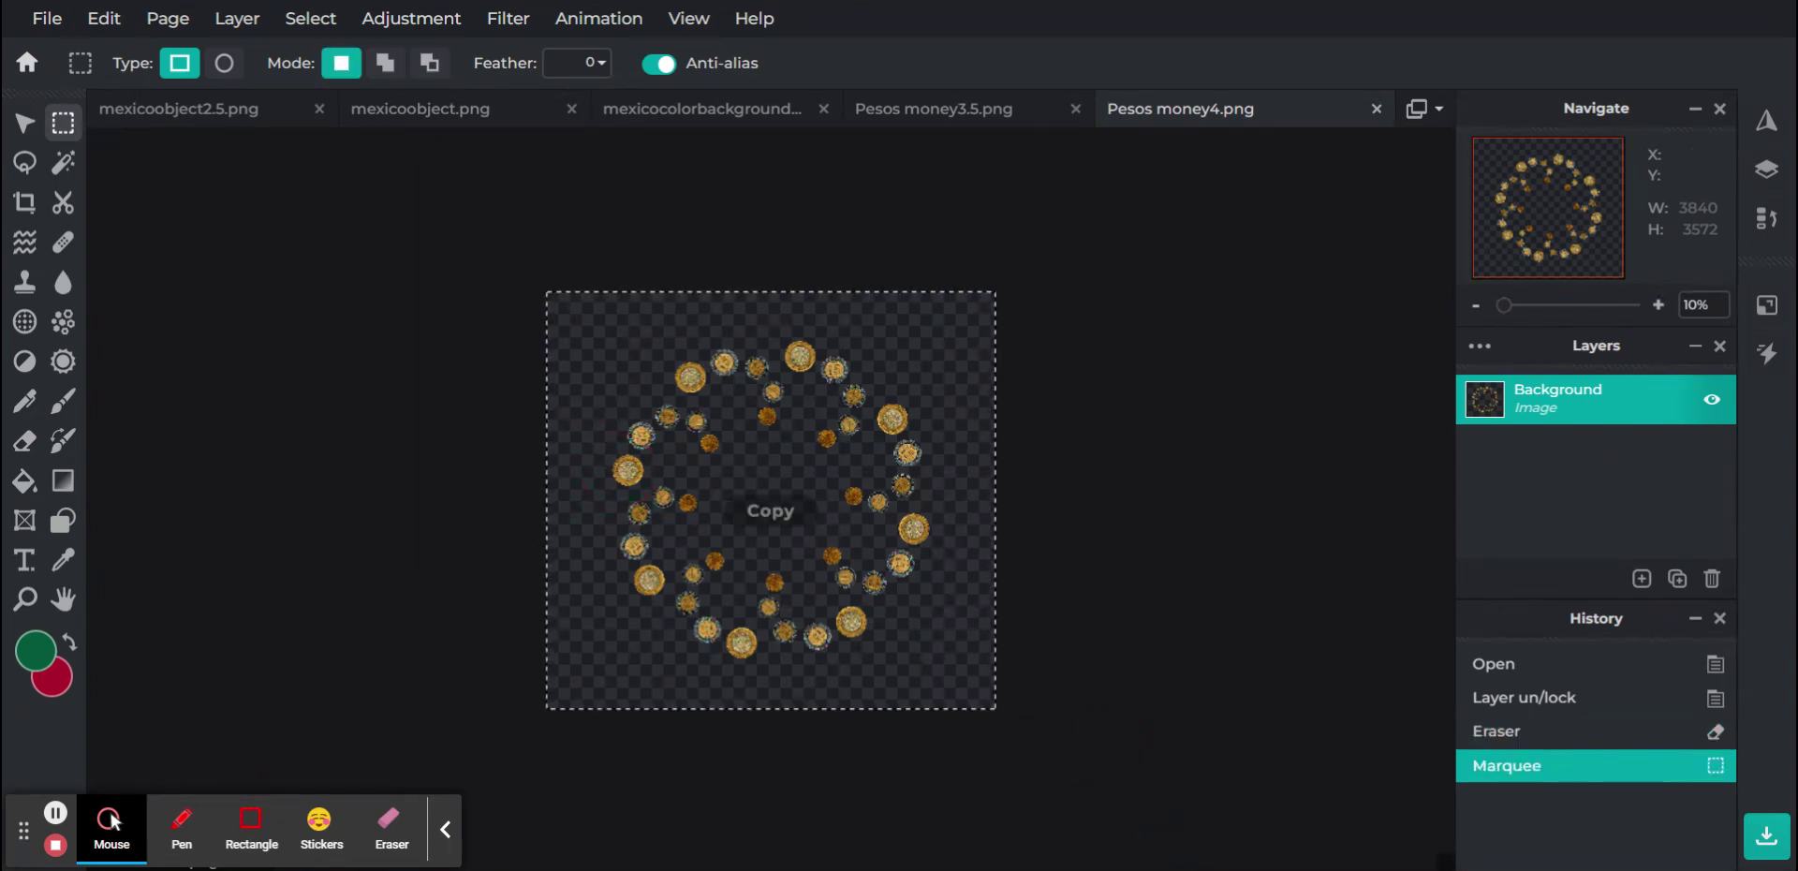
click(685, 120)
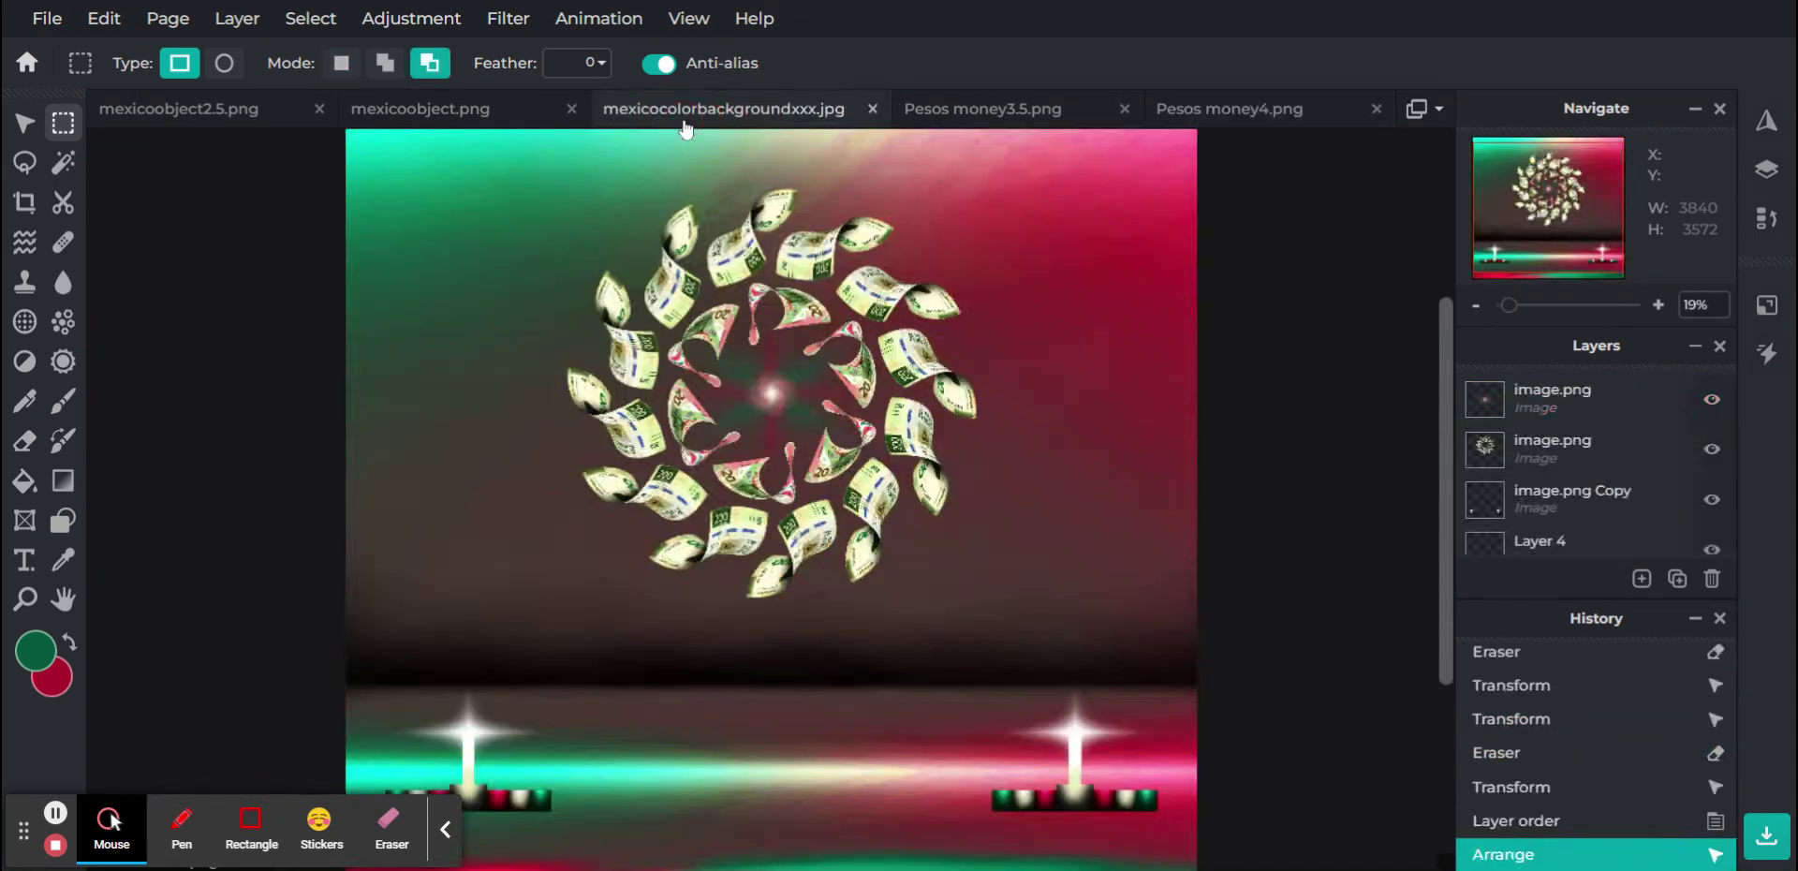
key(ctrl+v)
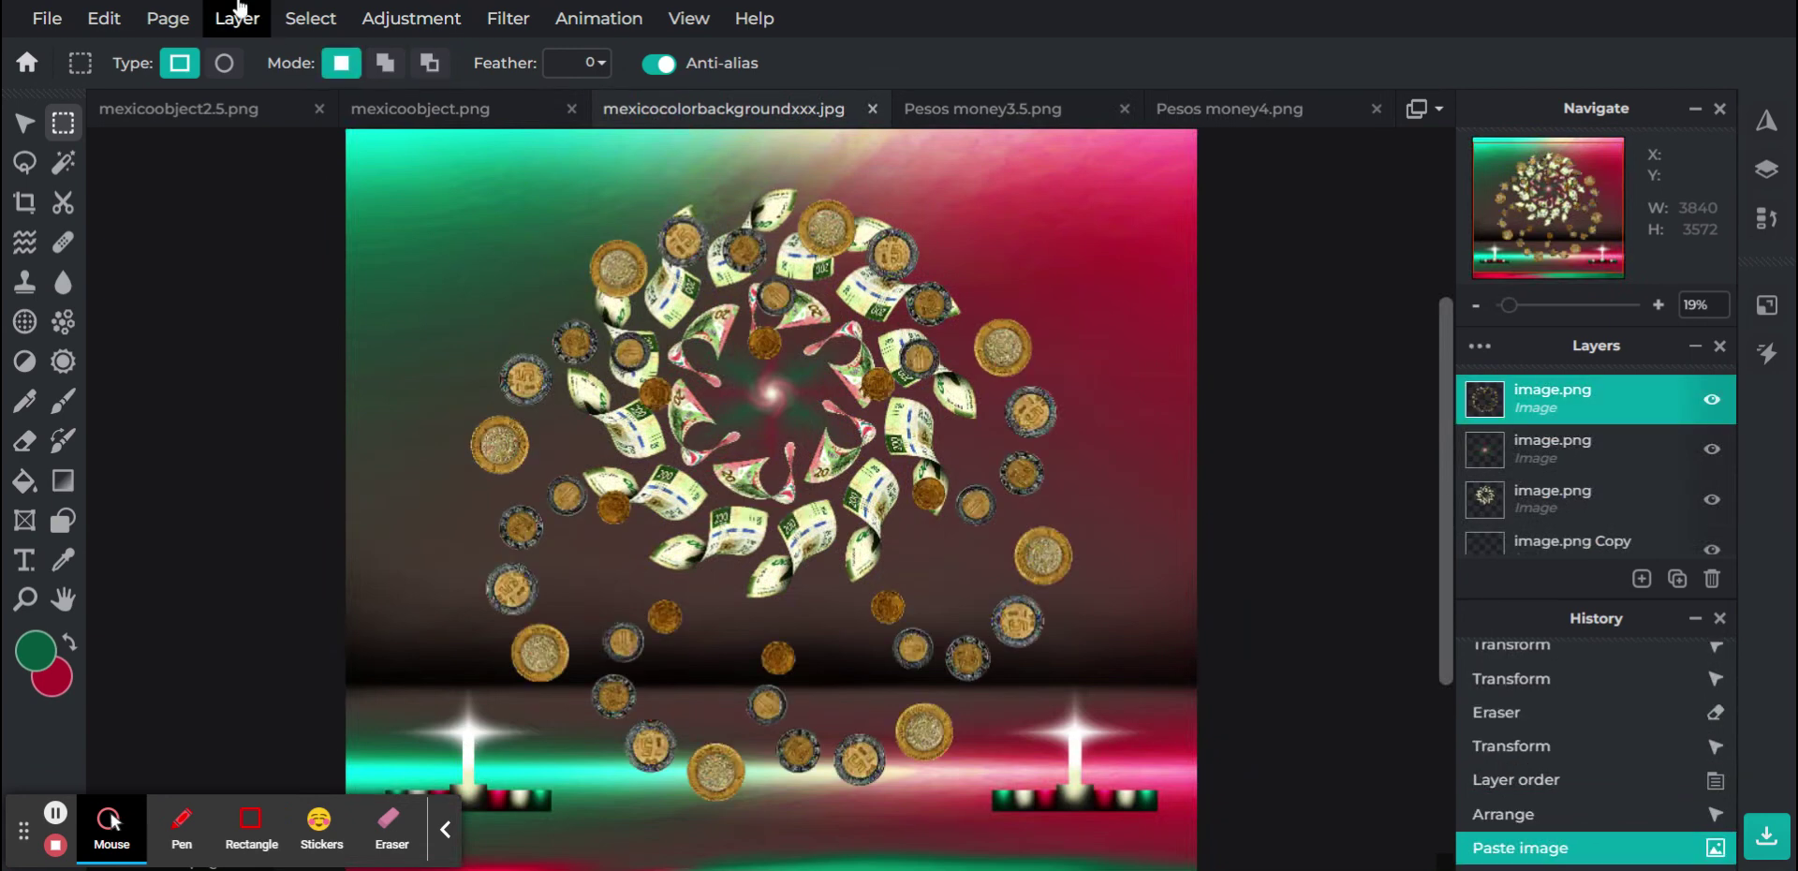
Erase once in the coin ring layer's empty corner and enlarge the ring to 2822 × 2822 px, centred around the banknote ring
click(24, 440)
drag(449, 221, 441, 221)
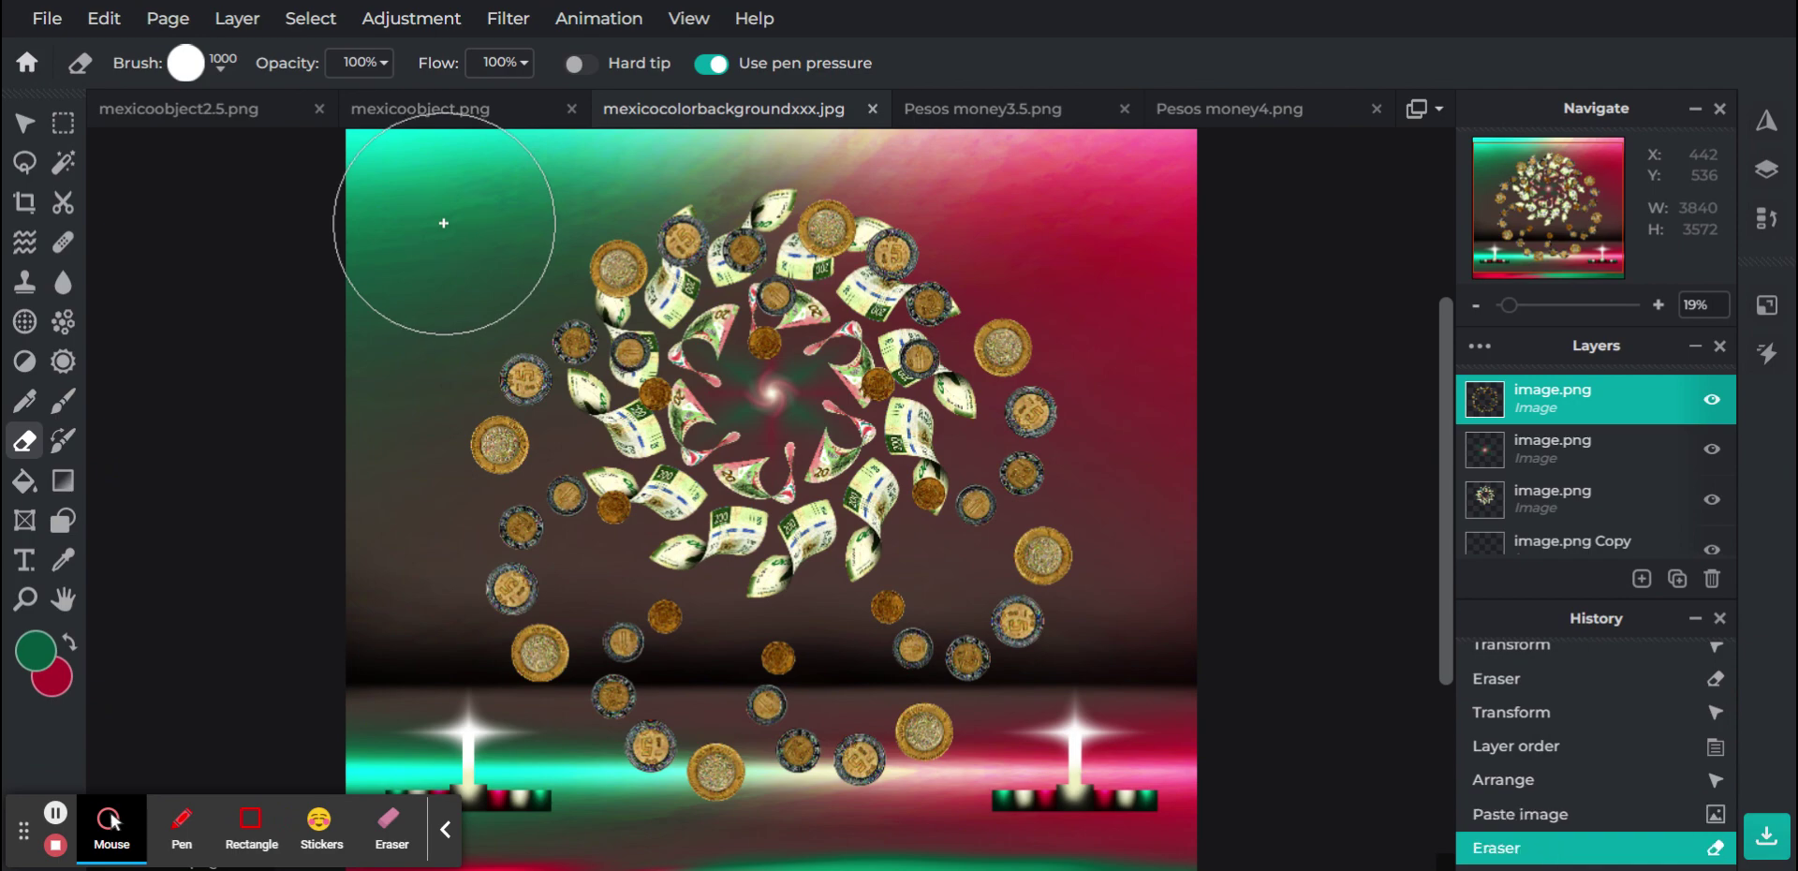
click(29, 124)
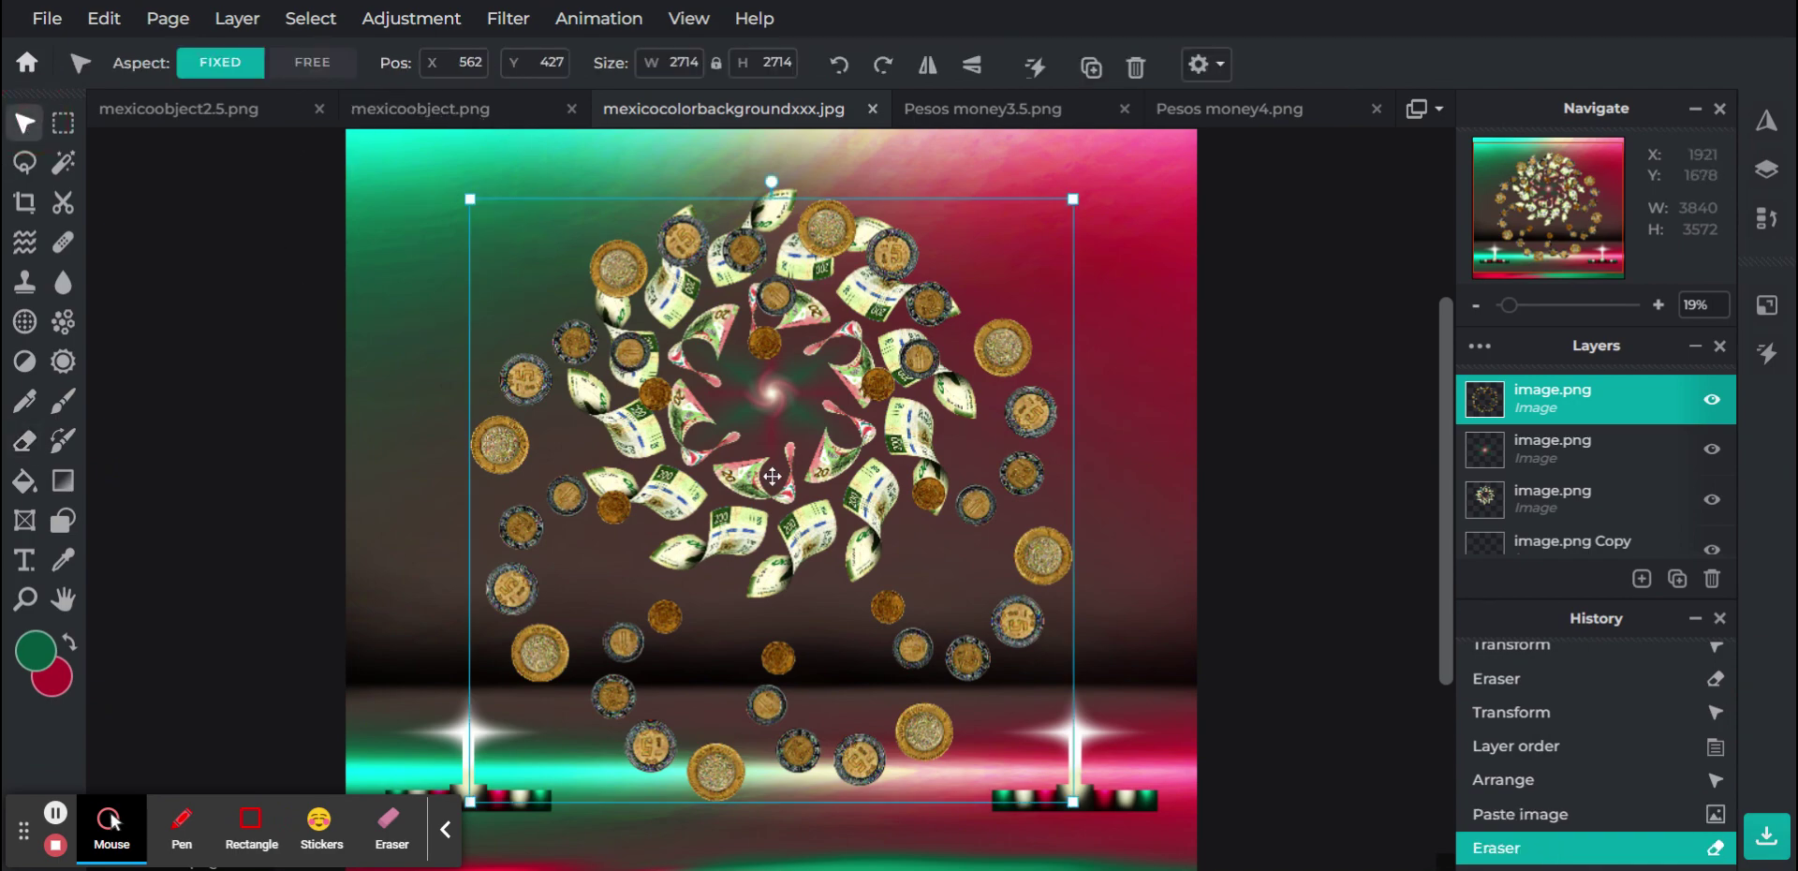
mouse_move(1517, 317)
mouse_down()
mouse_move(1493, 310)
mouse_move(1510, 312)
mouse_up()
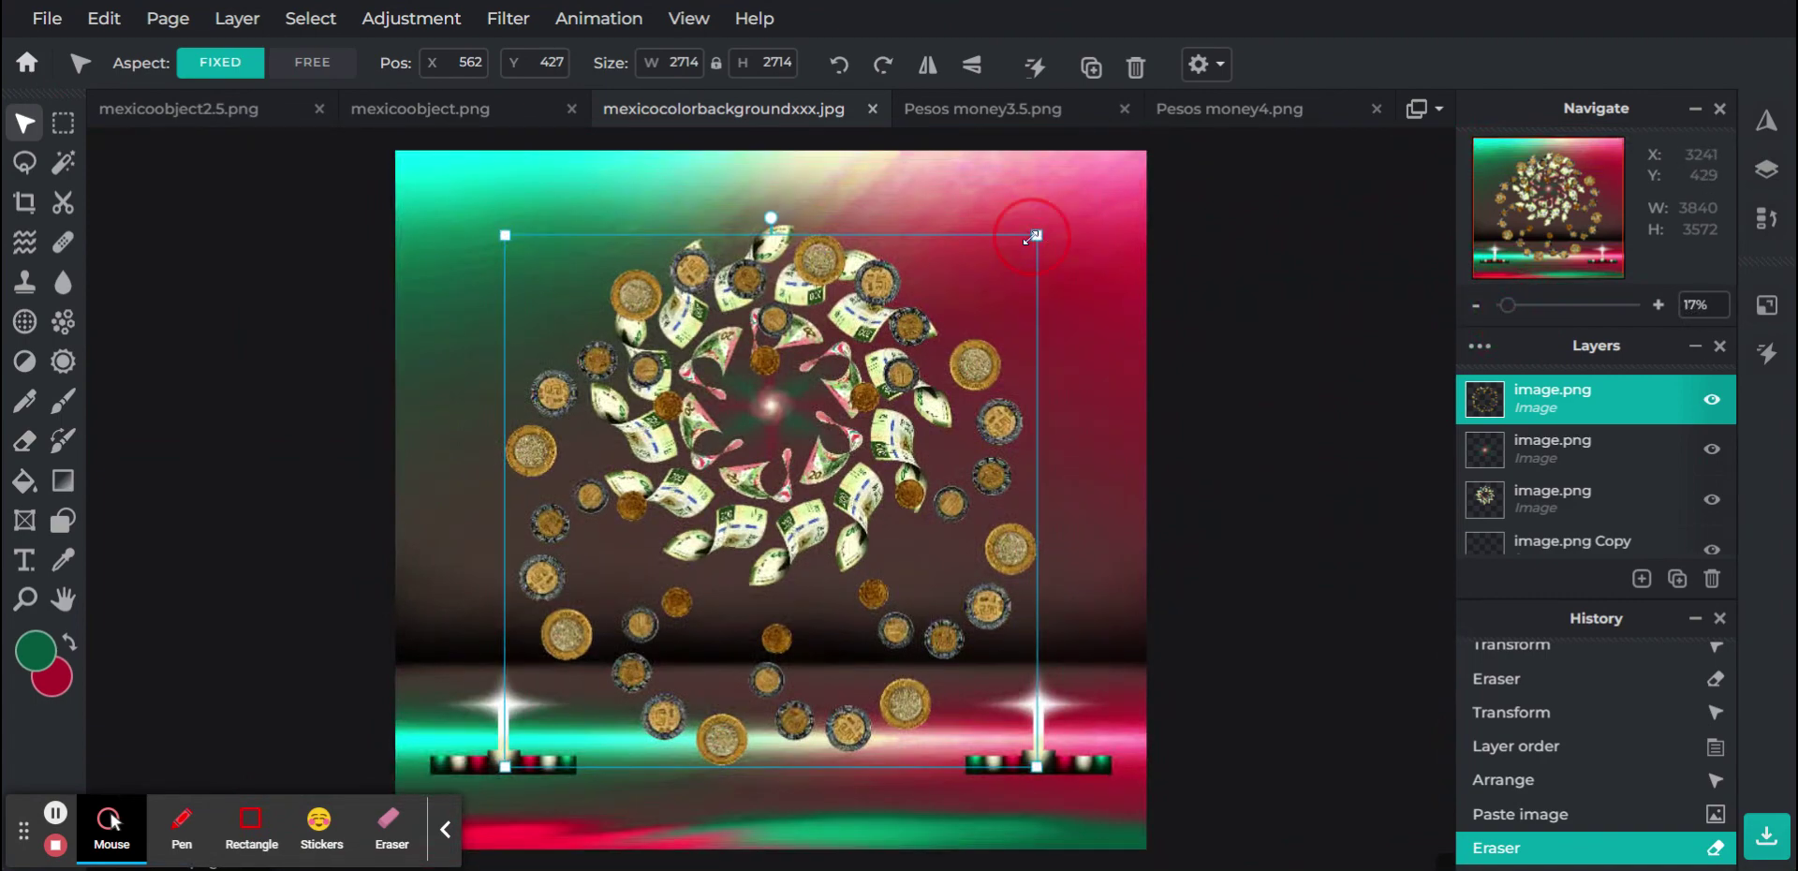
drag(1035, 236, 1112, 159)
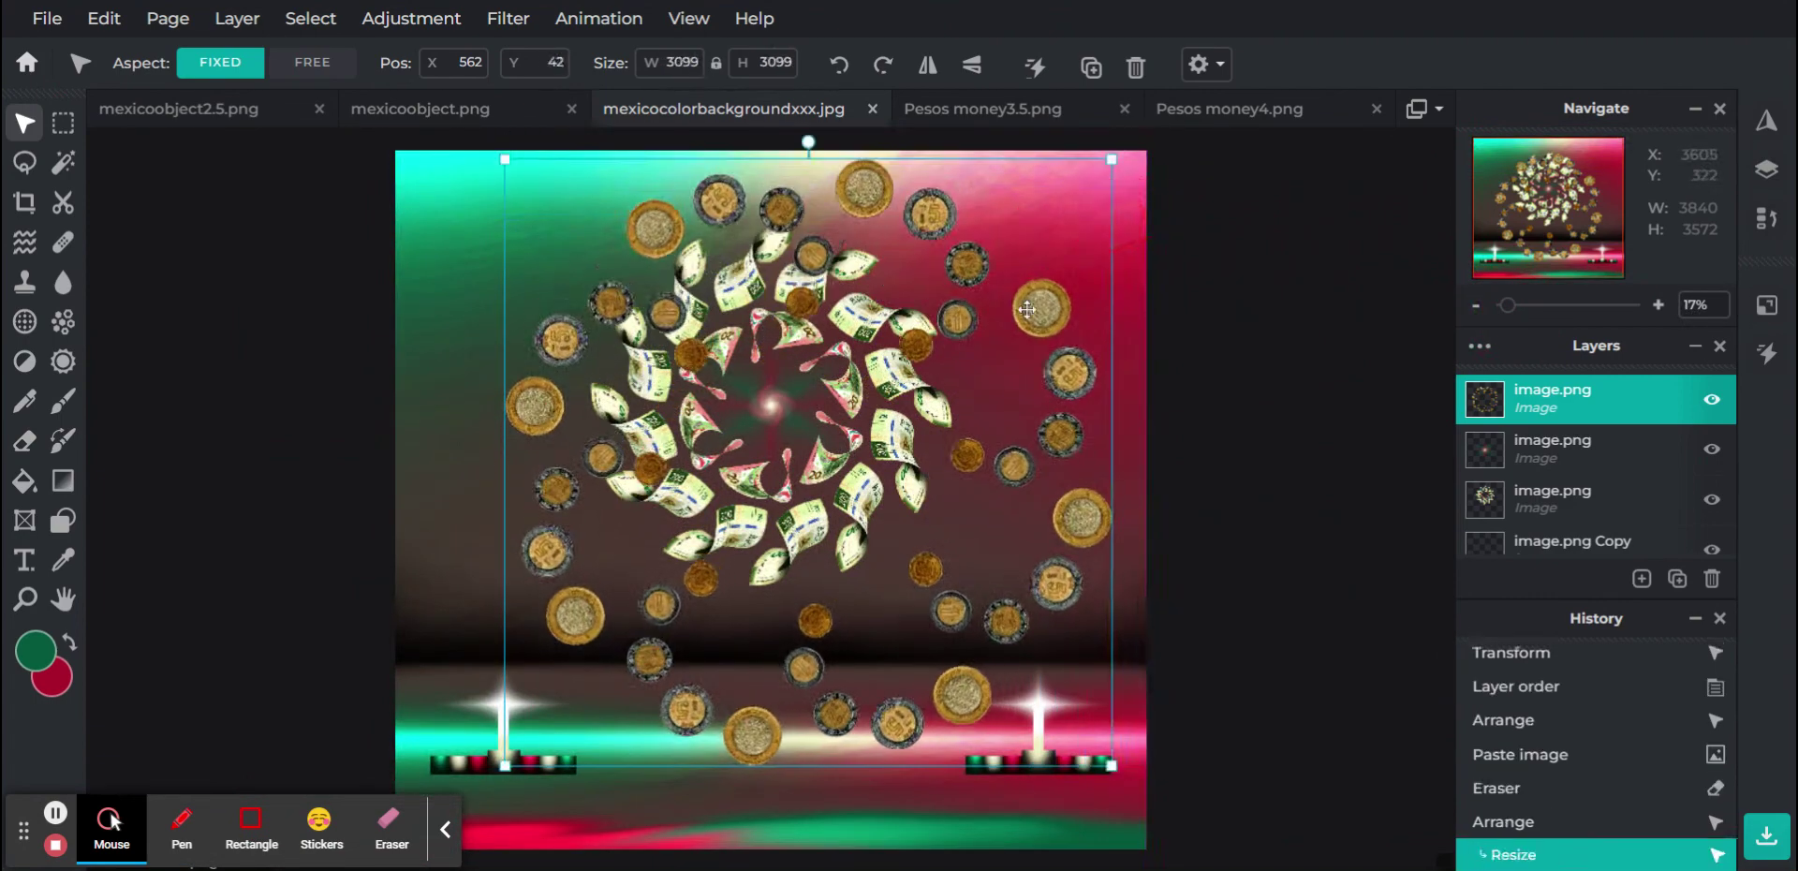
drag(957, 445, 924, 397)
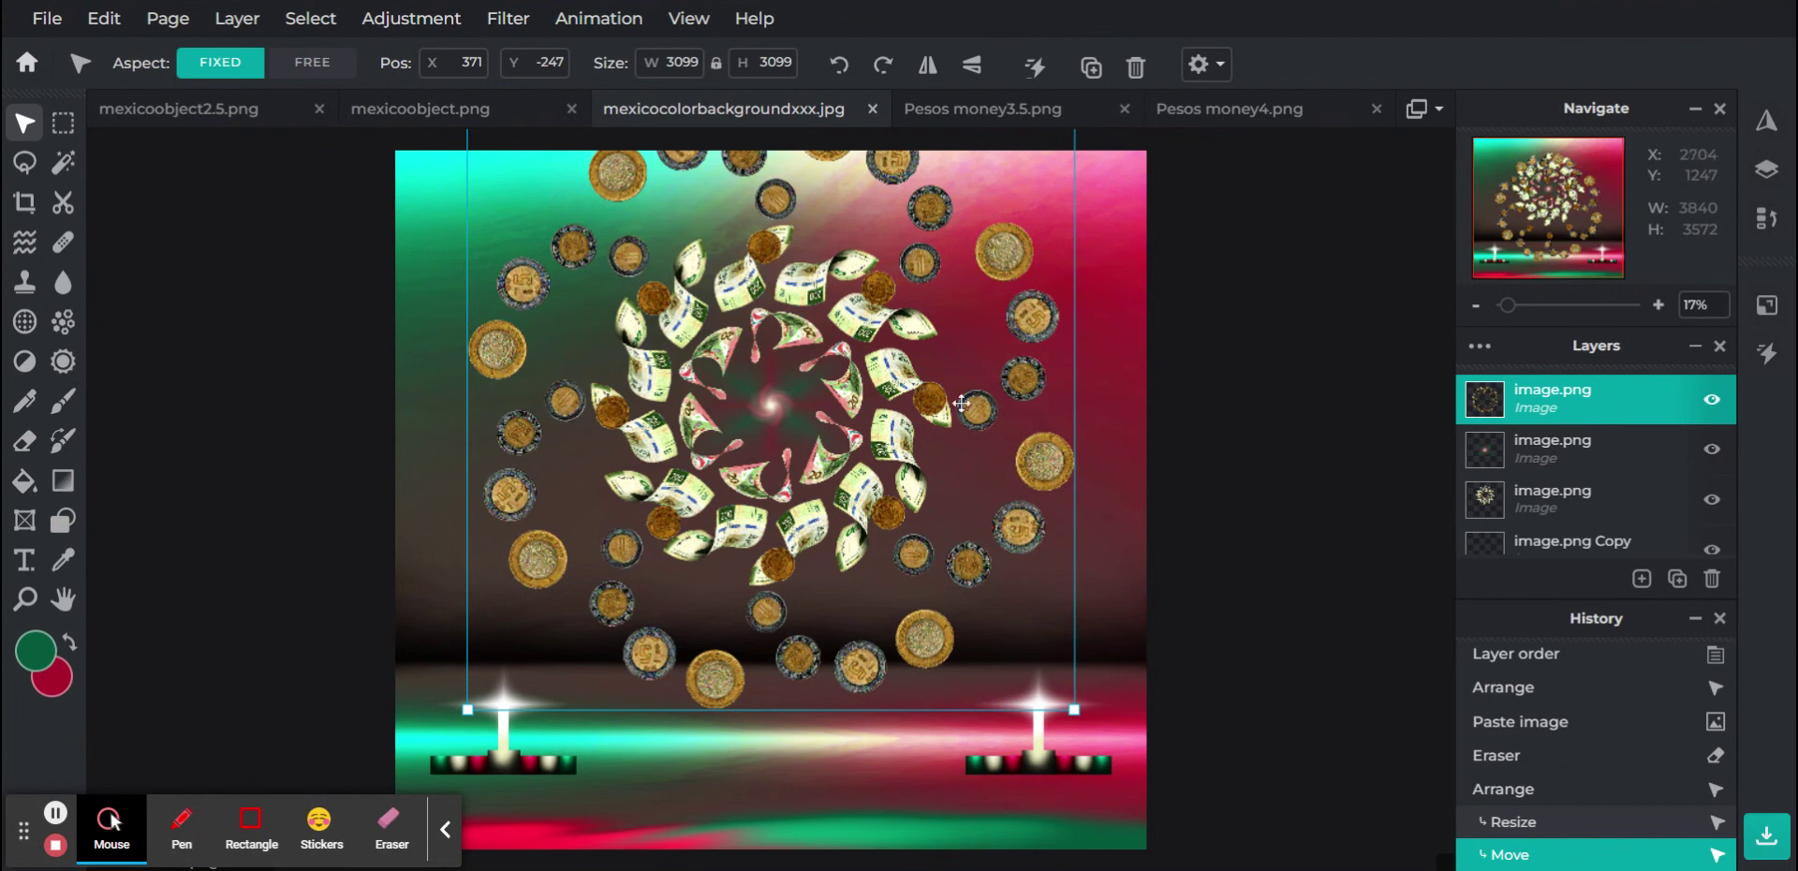
drag(1076, 709, 1020, 655)
drag(922, 398, 947, 412)
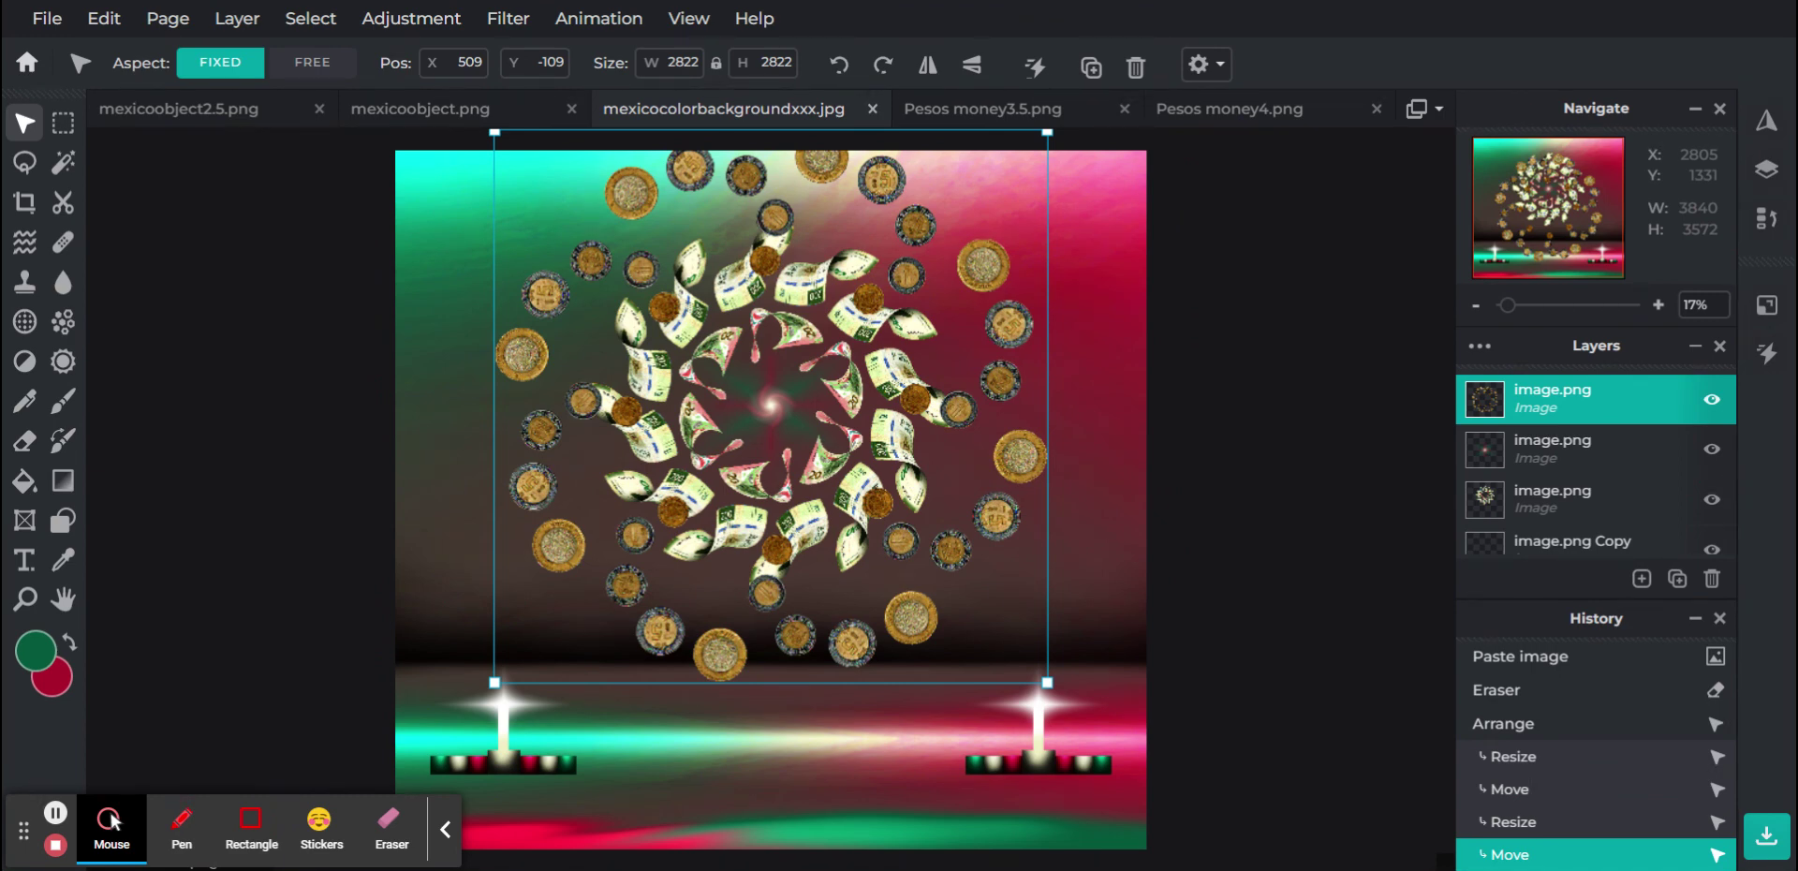
Enlarge the coin ring to 3543 × 3543 px and recentre it around the banknote ring at X 149, Y -469
drag(1047, 682, 1134, 762)
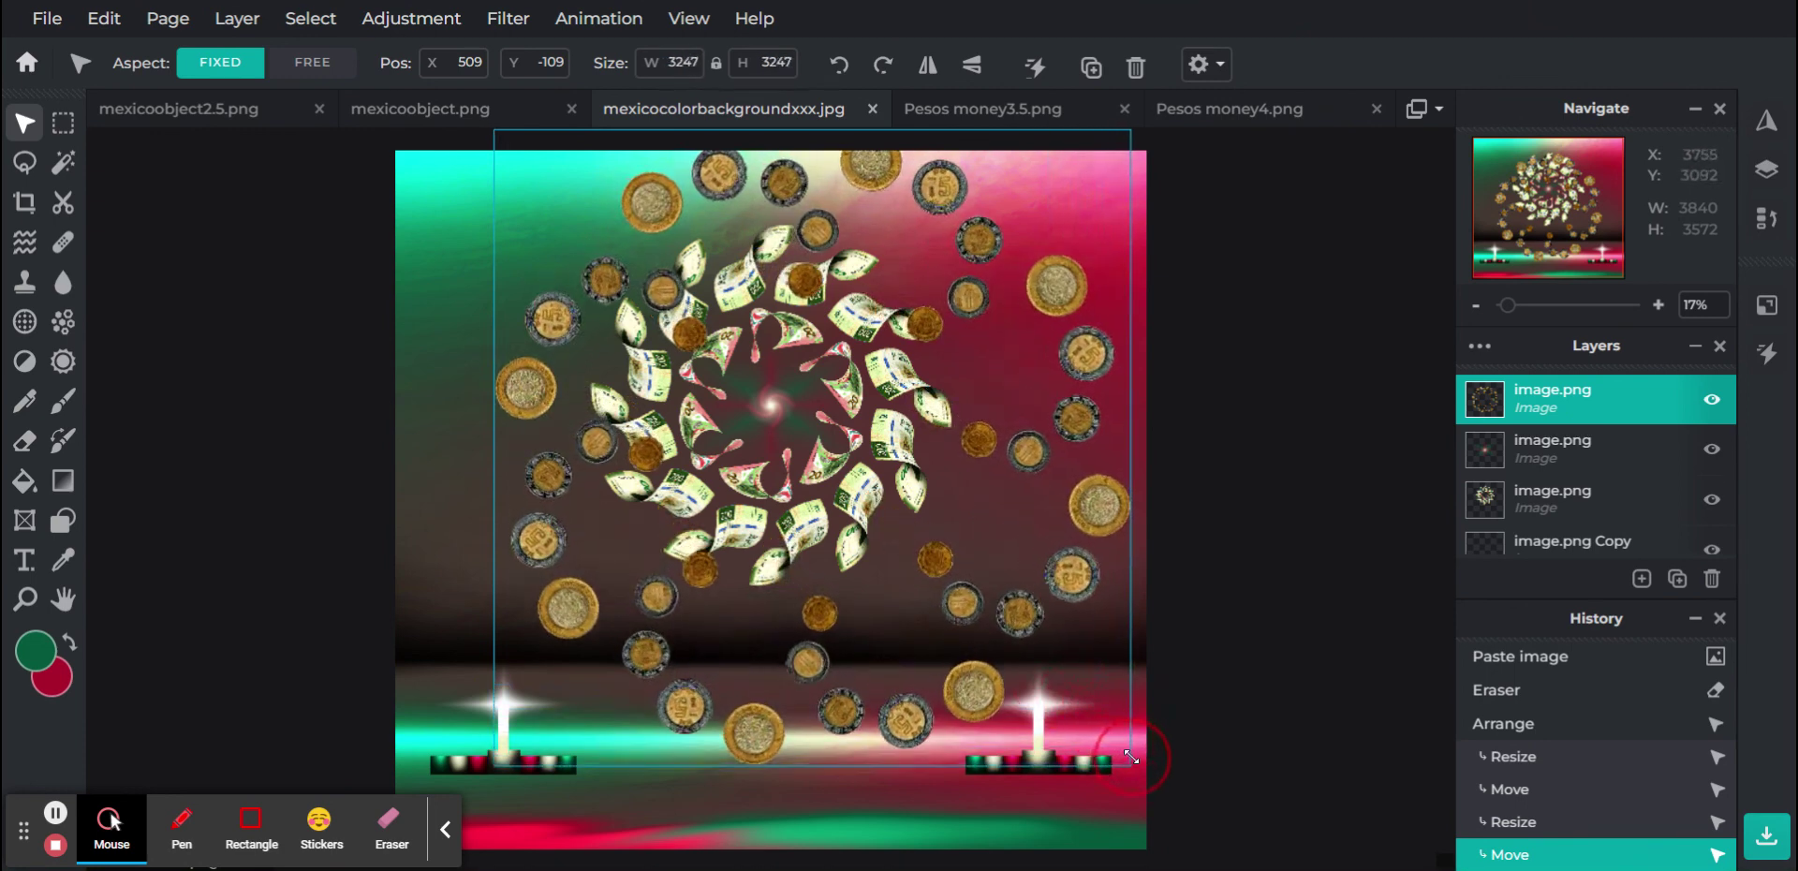
drag(1004, 458, 964, 416)
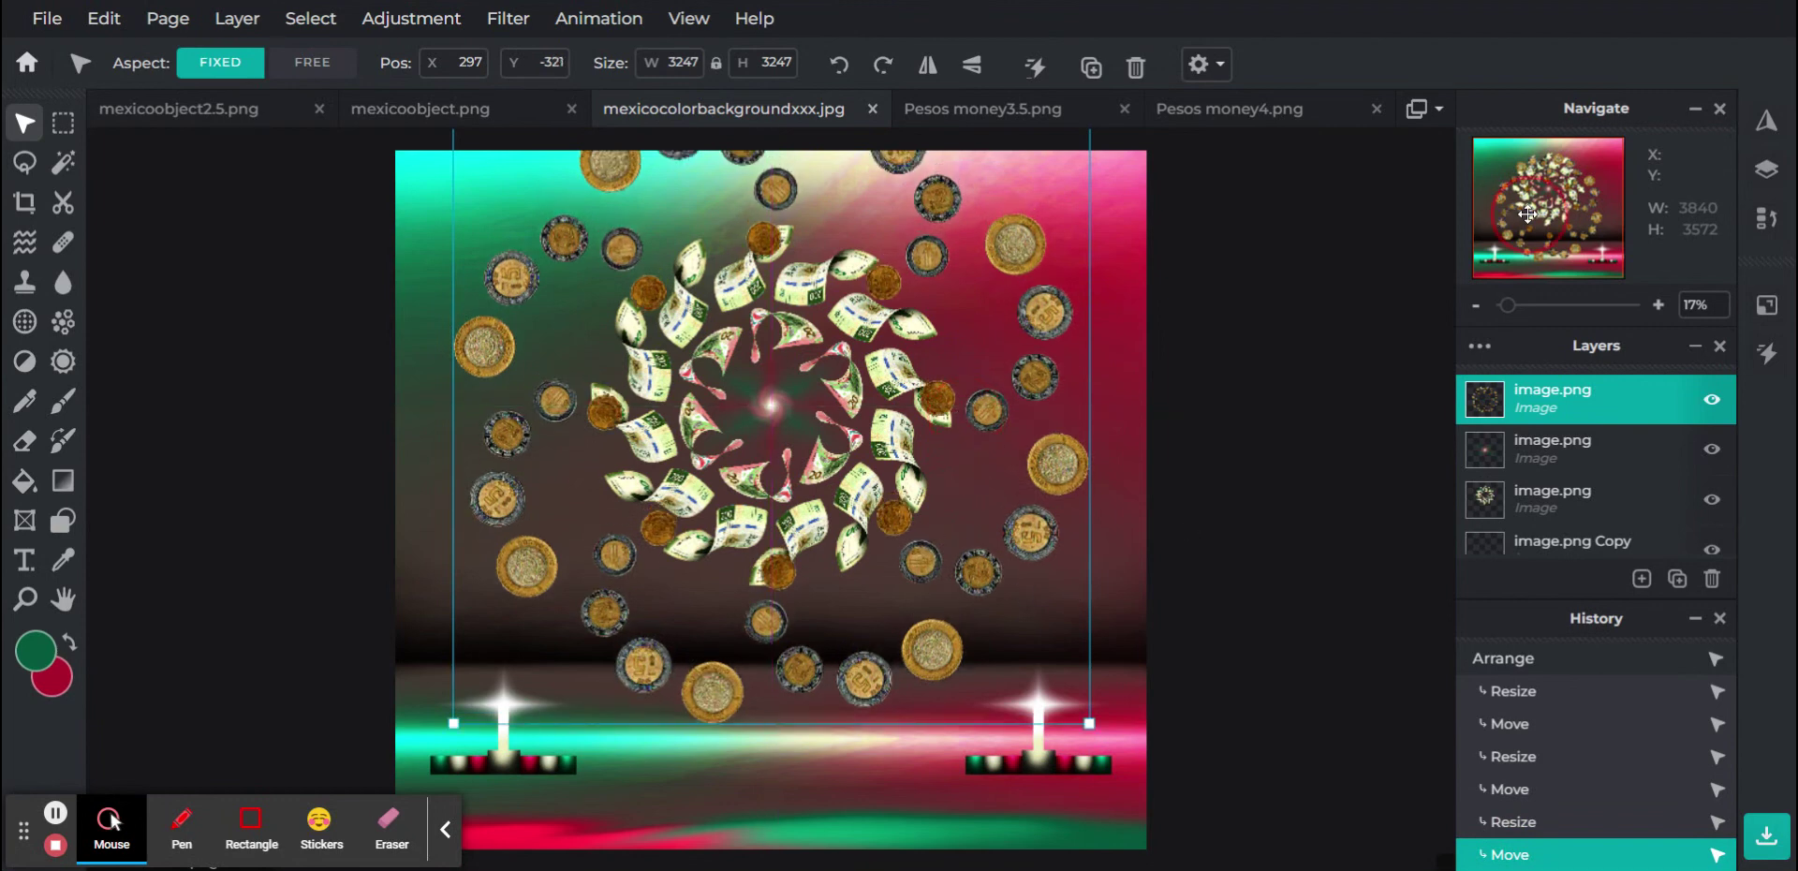
drag(1527, 215, 1529, 203)
drag(1088, 723, 1146, 768)
drag(997, 424, 973, 392)
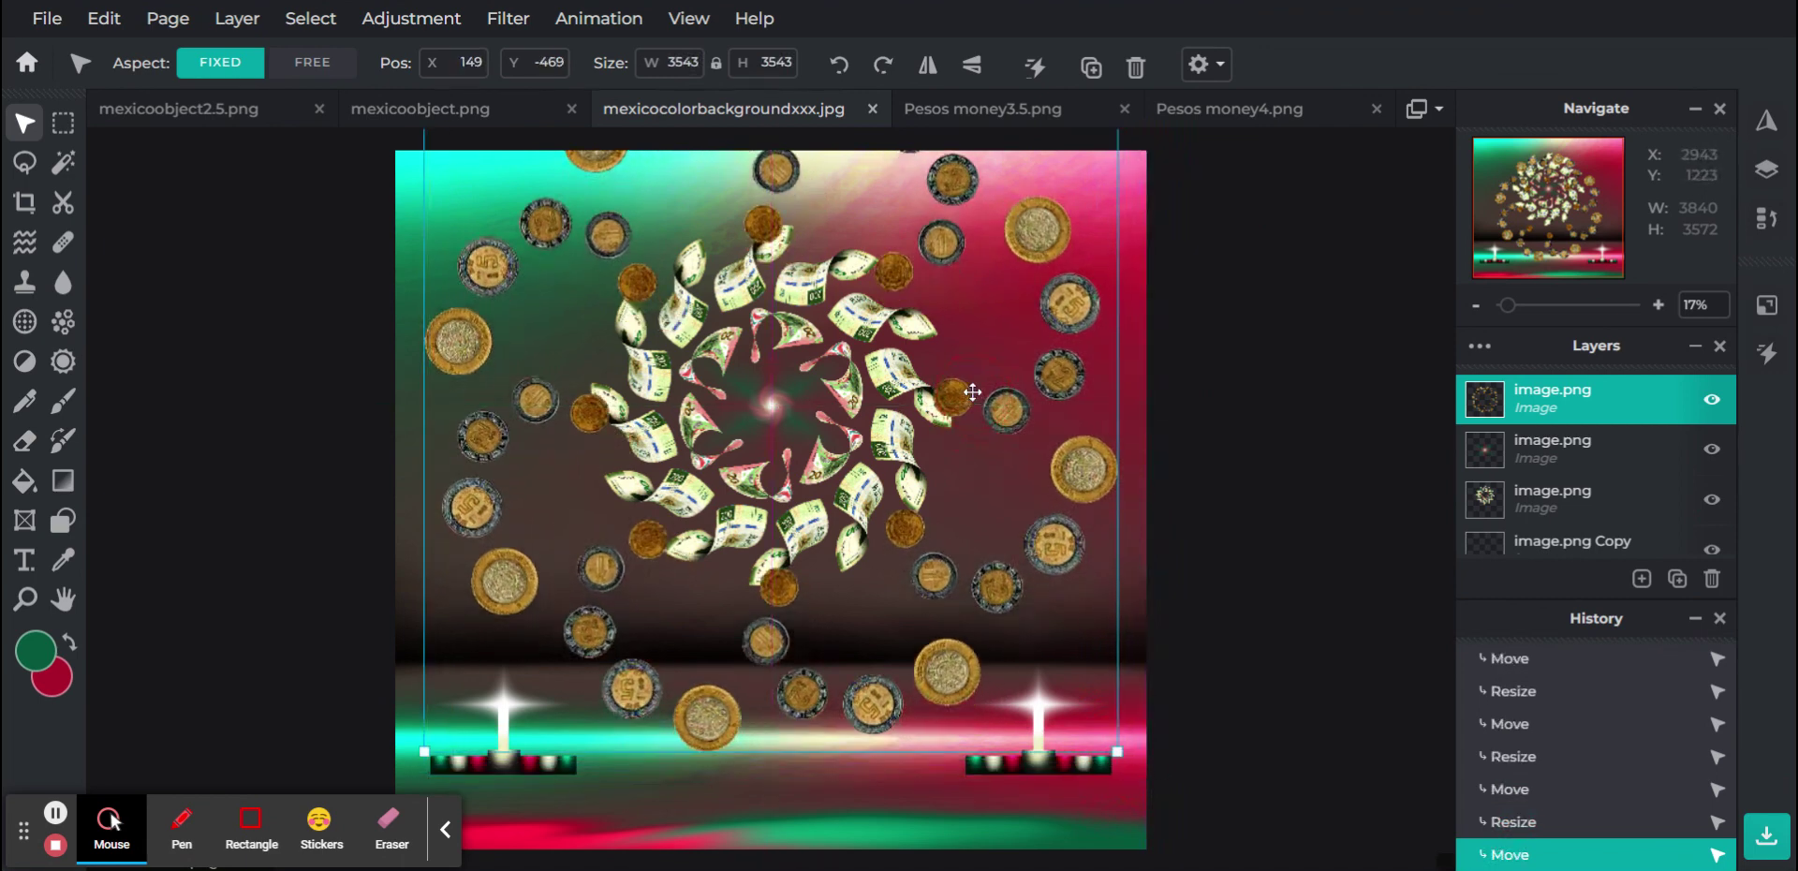
Try rotating the coin ring clockwise, and revert the image to the state right after the coin layer's eraser stroke
scroll(738, 161, down, 2)
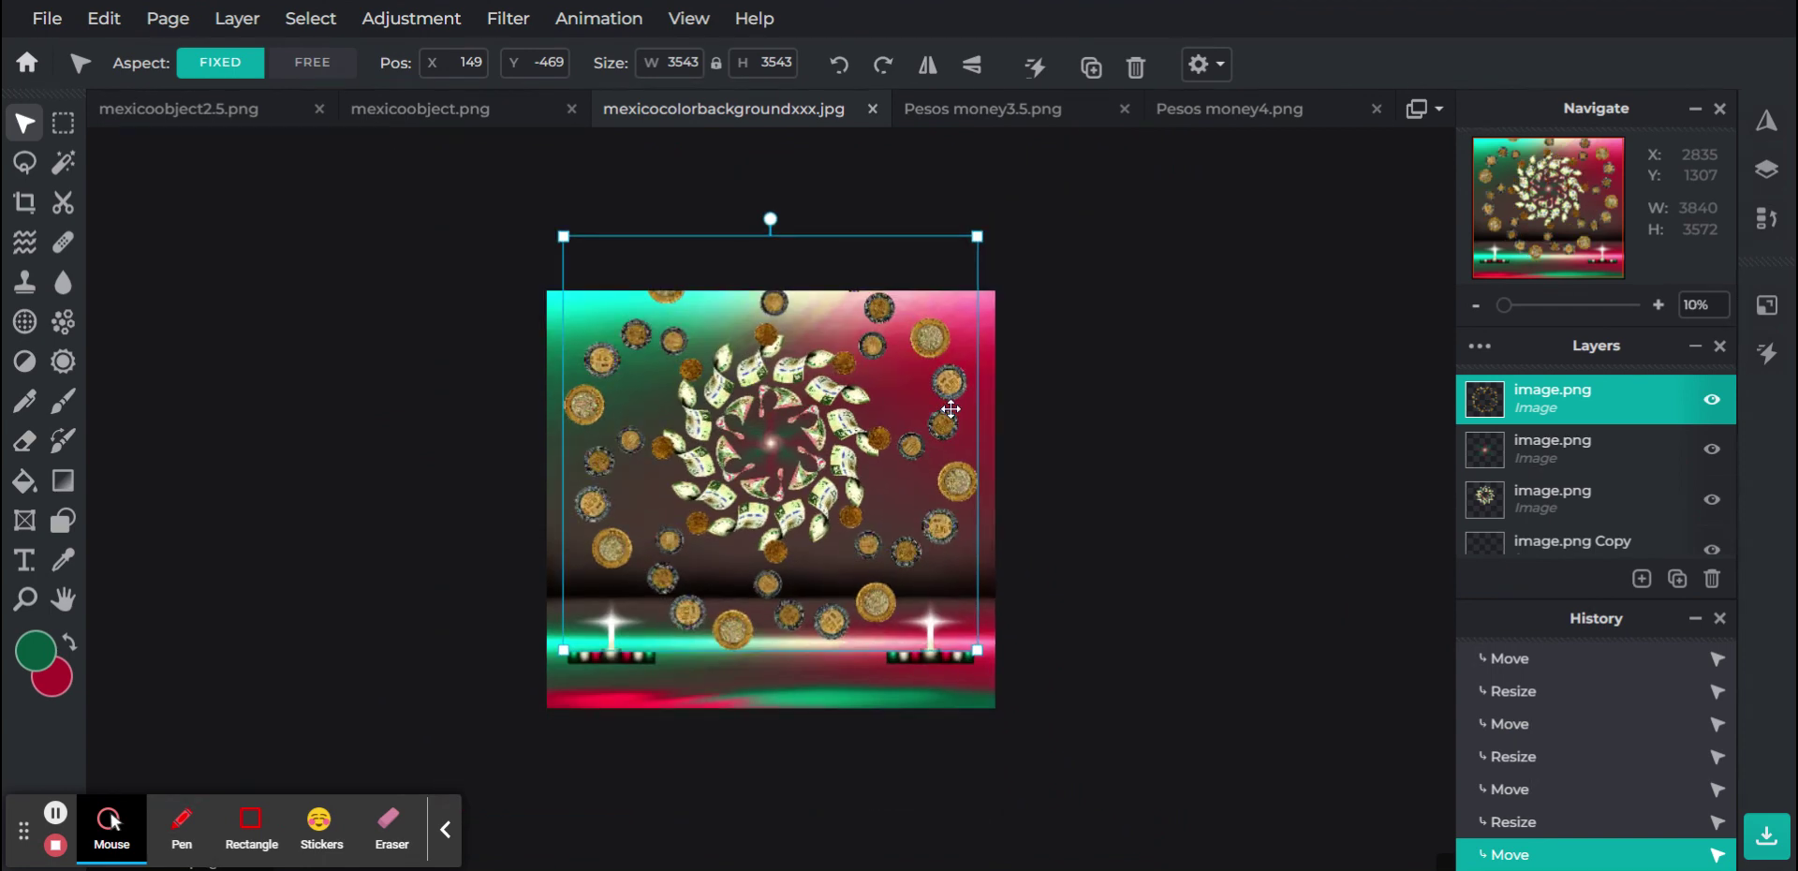
drag(771, 221, 834, 246)
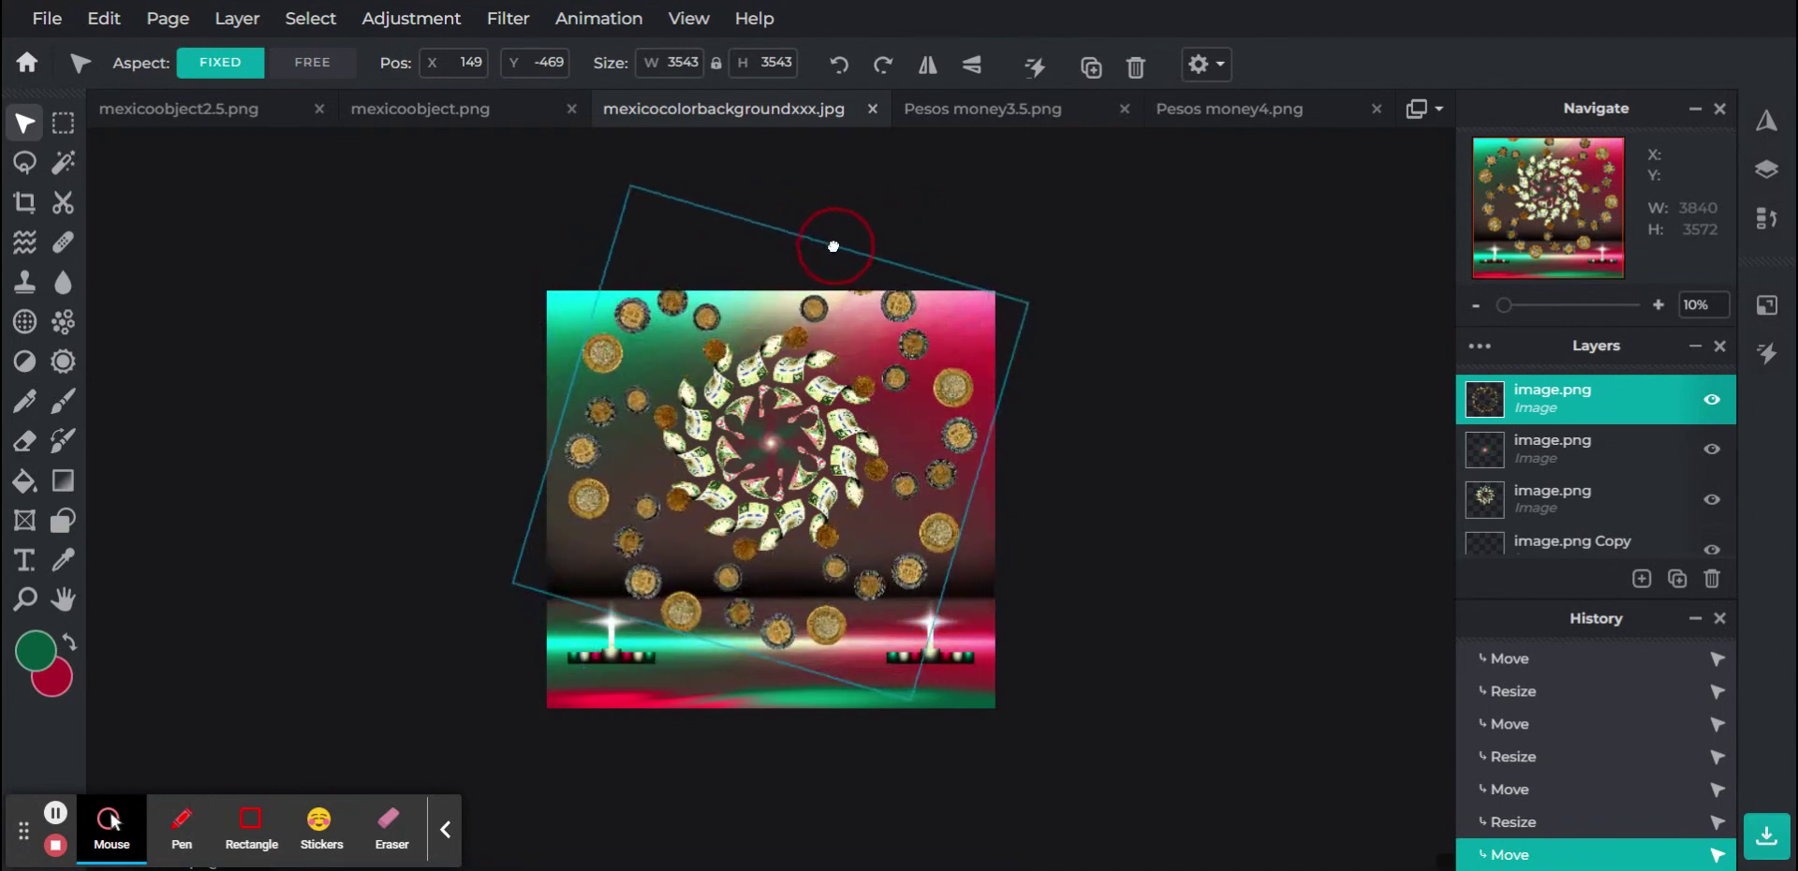
drag(833, 246, 844, 265)
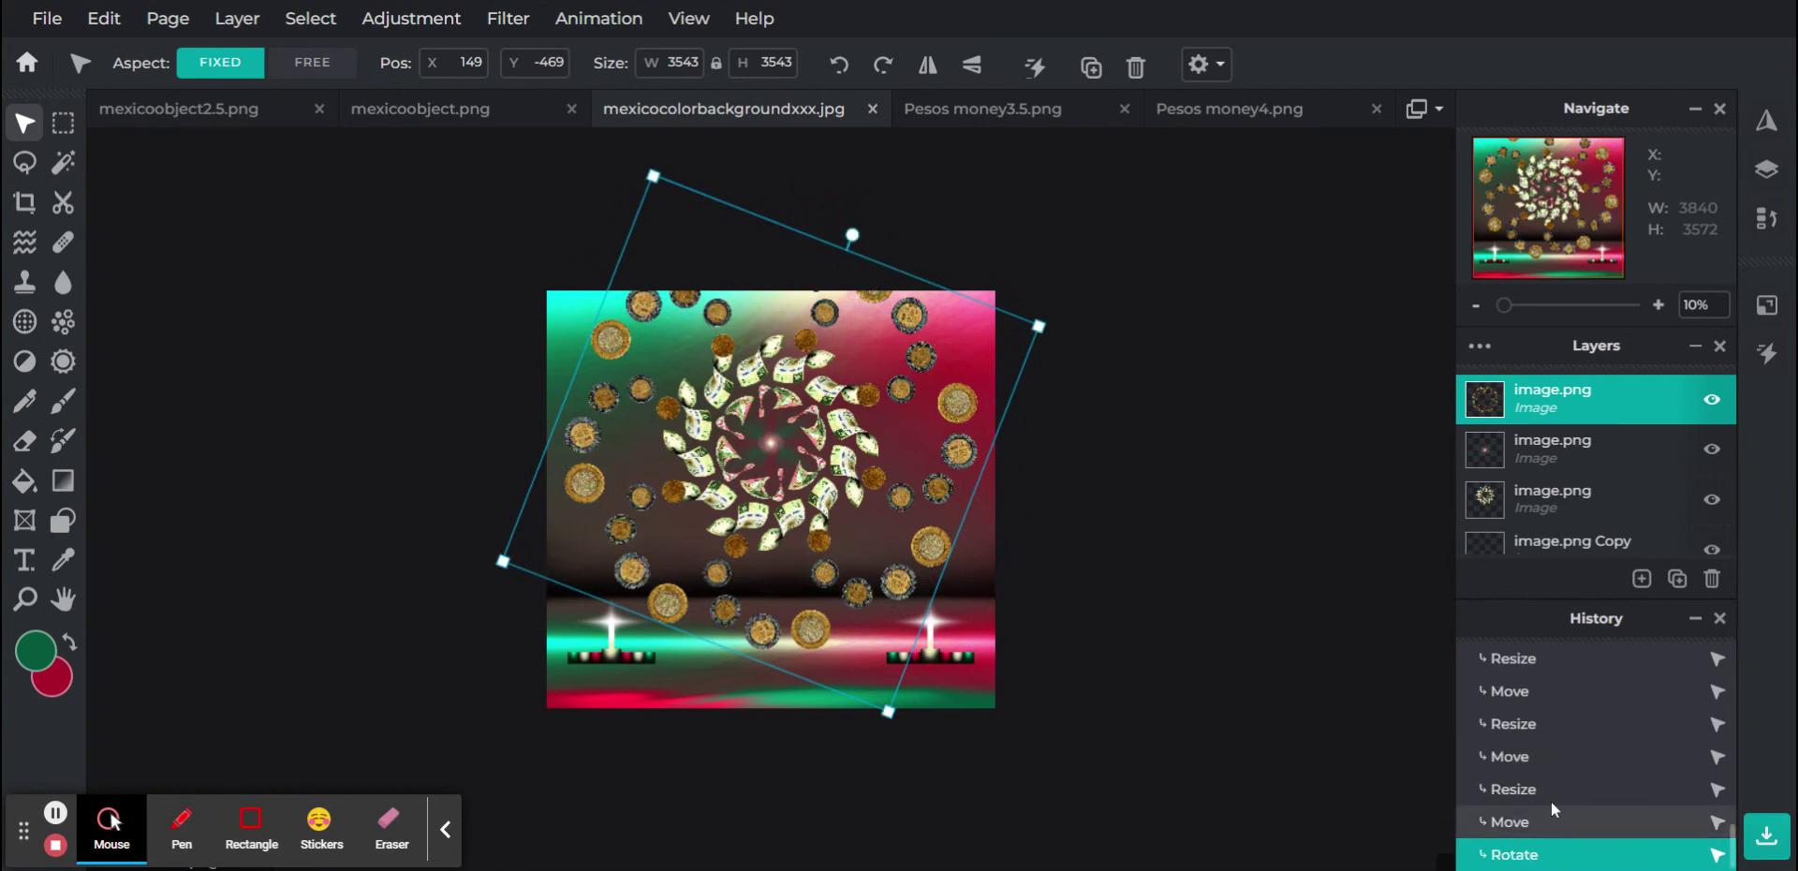
scroll(1551, 800, up, 5)
scroll(1551, 785, down, 1)
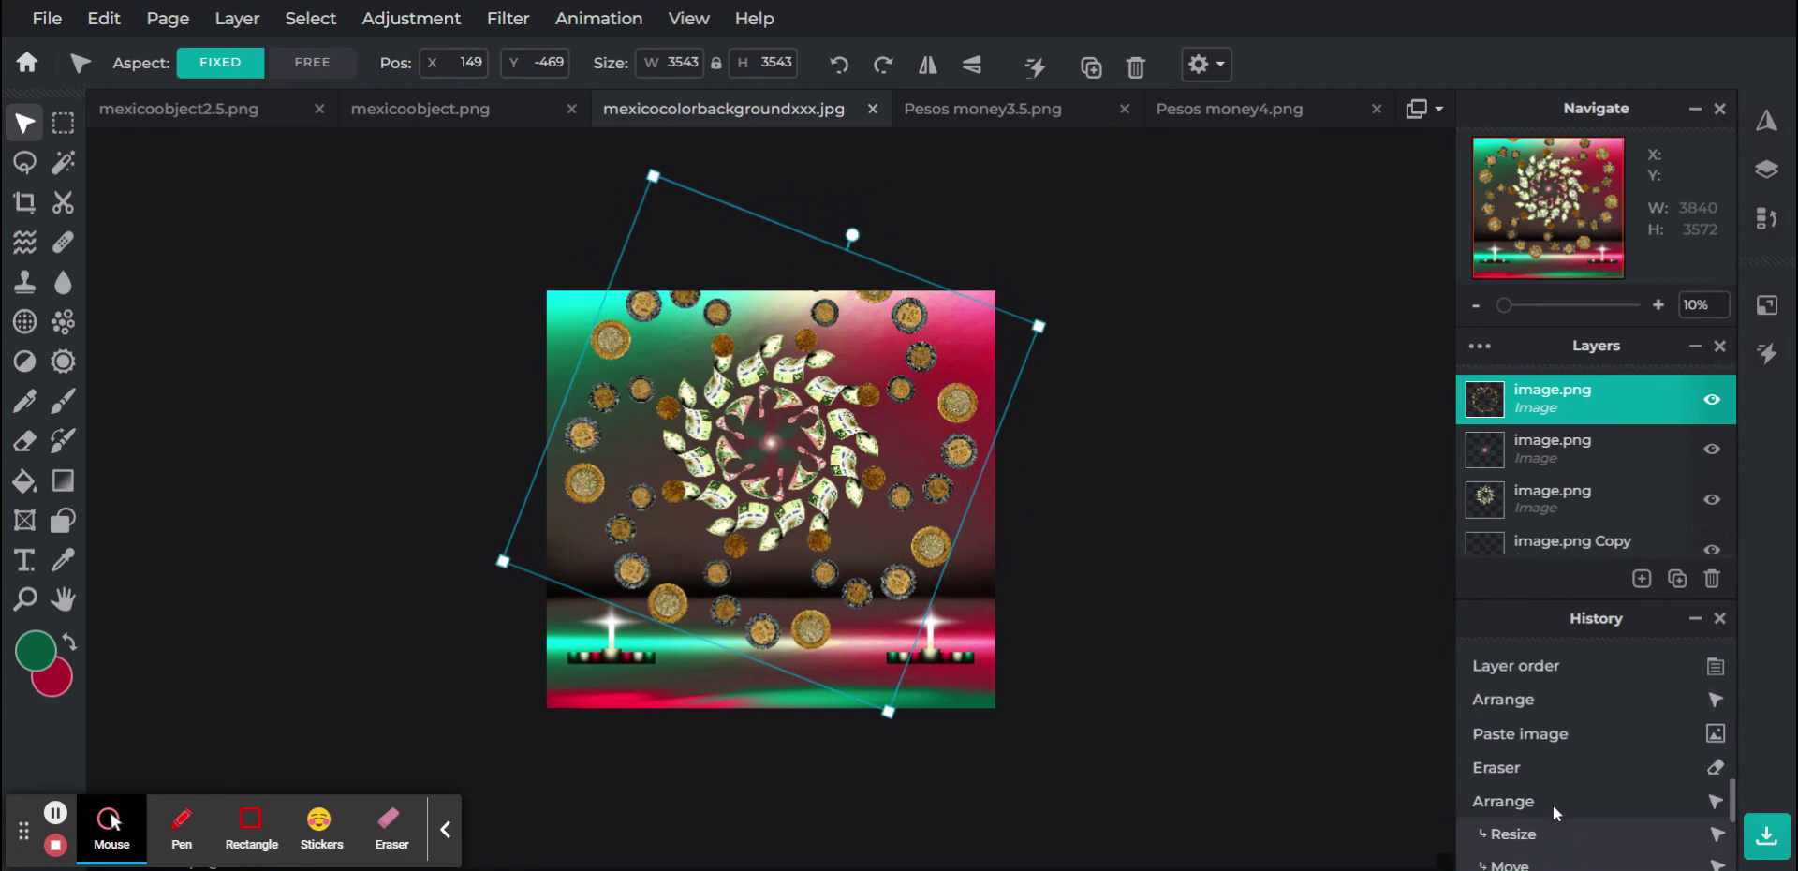
click(1557, 765)
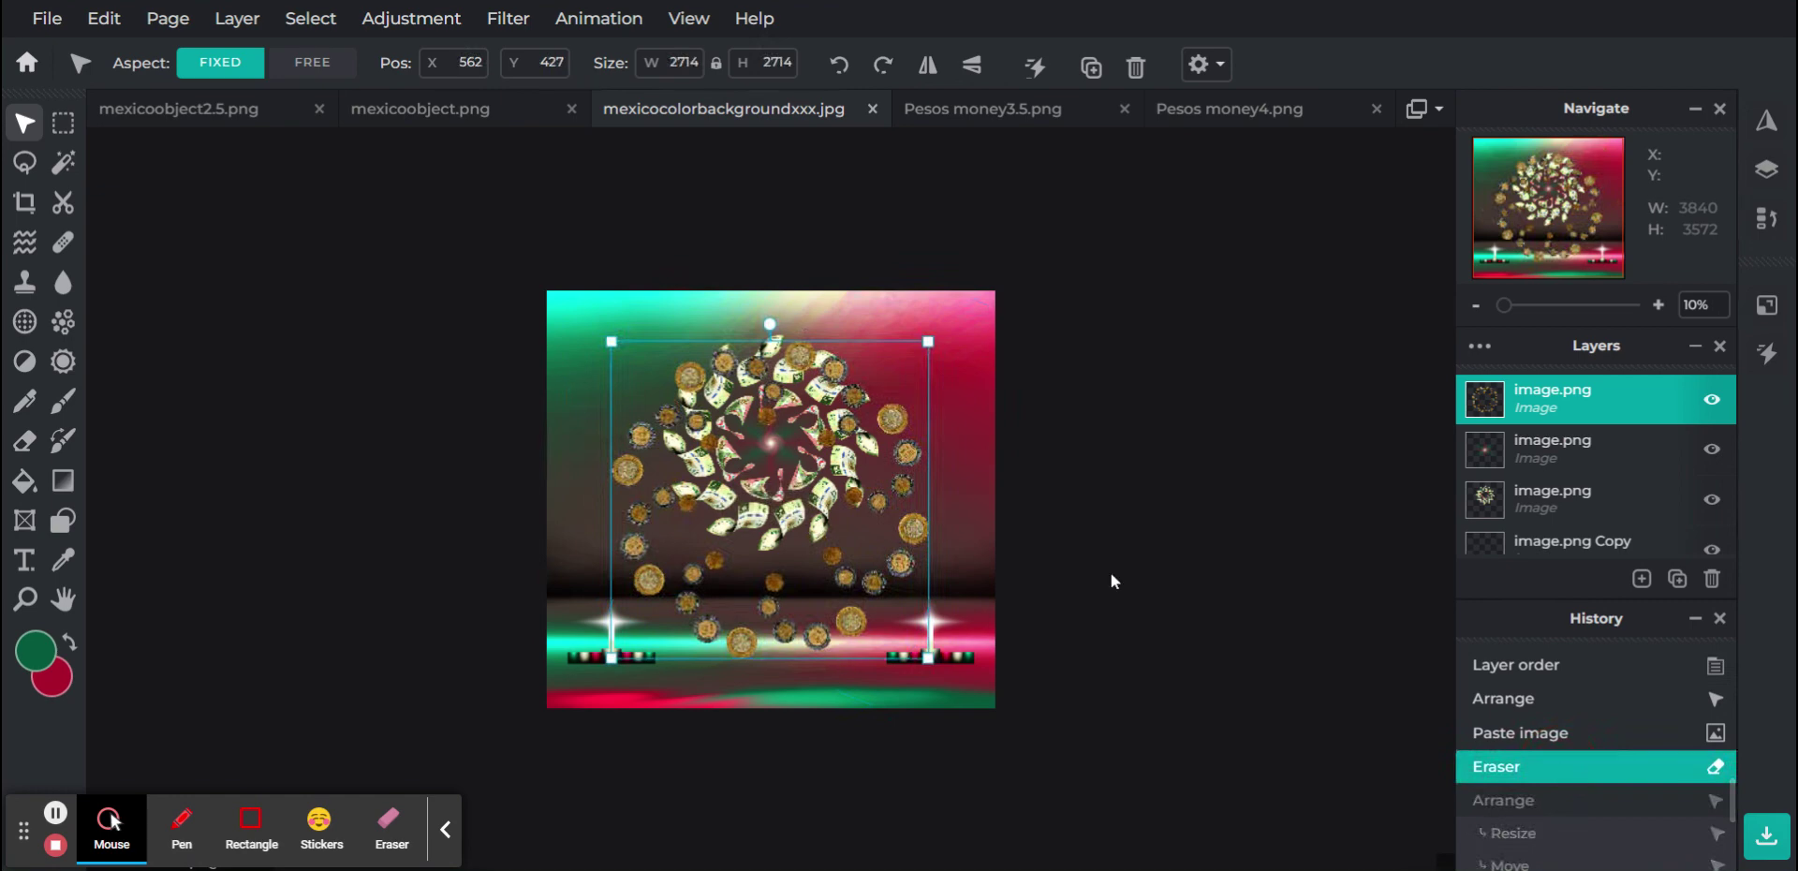
Hide the swirl and coin ring layers and shrink the banknote ring to 1333 × 1333 px at X 1254, Y 491
click(1568, 489)
click(1710, 451)
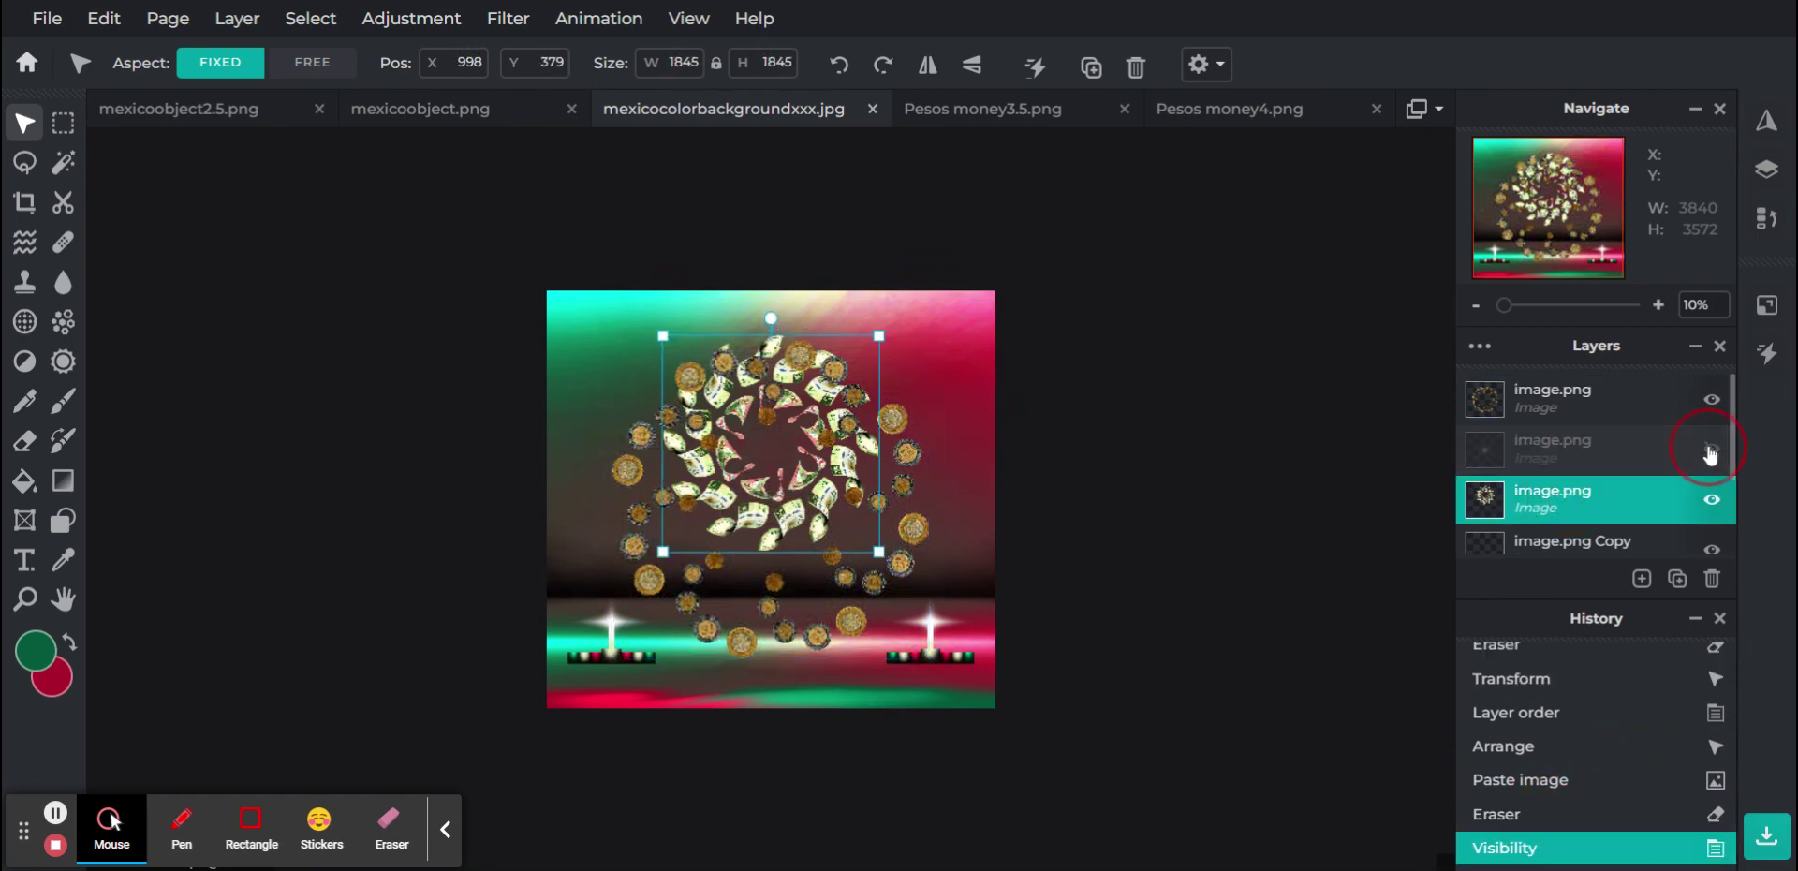
click(1712, 399)
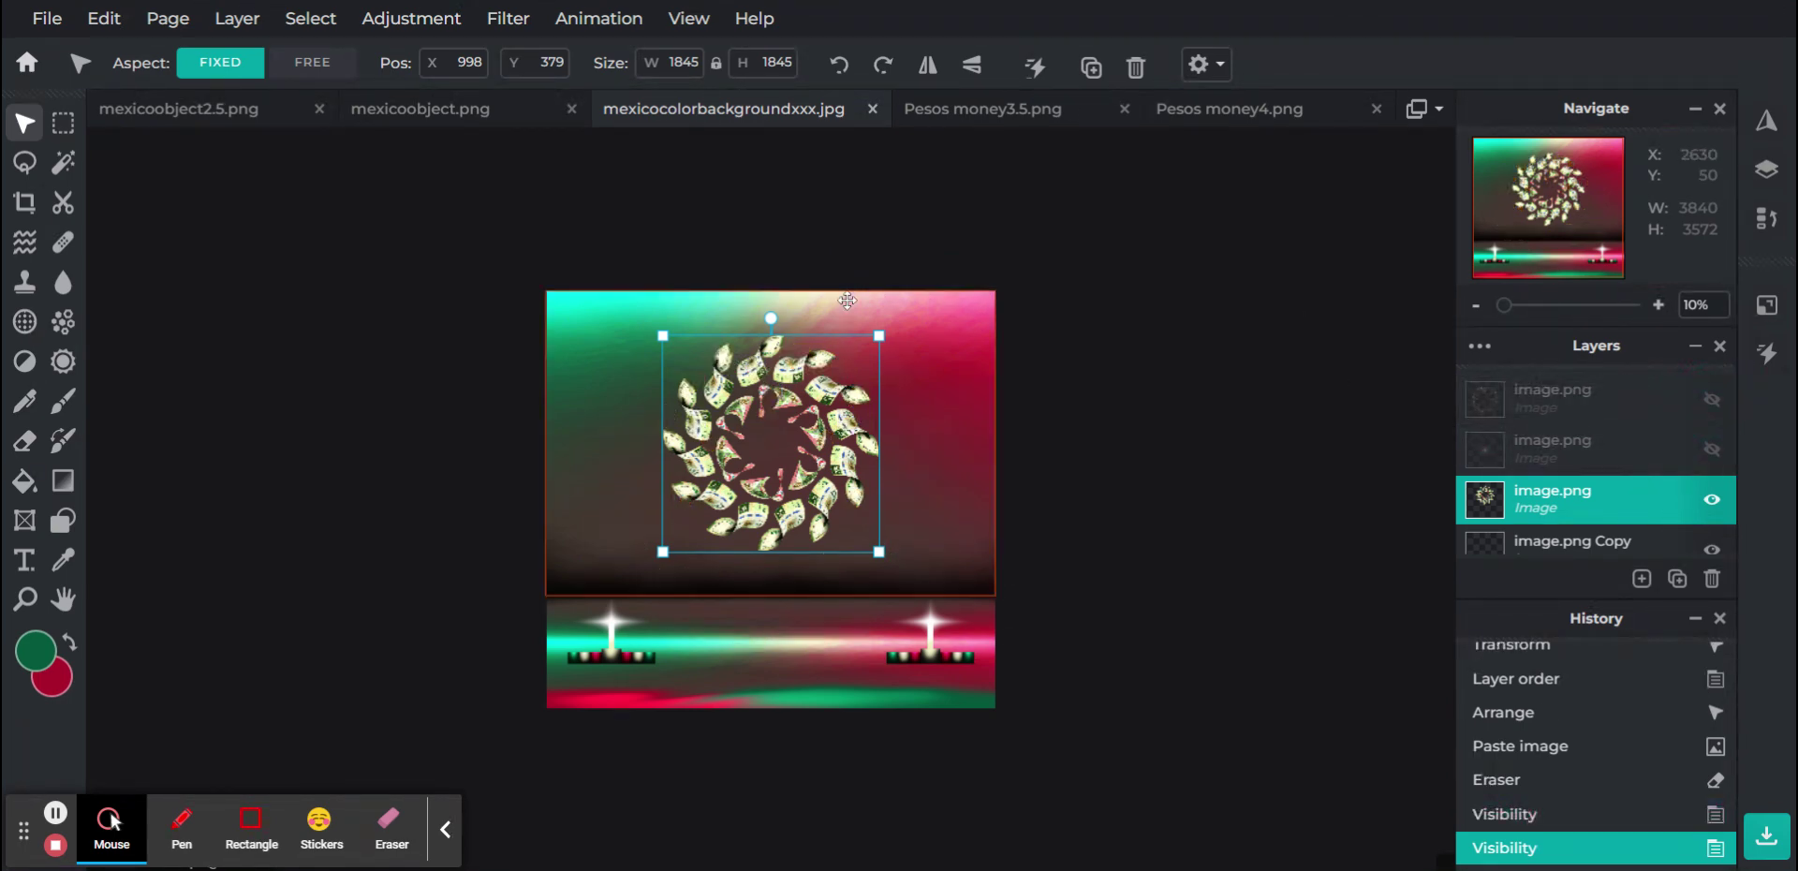
drag(881, 337, 811, 396)
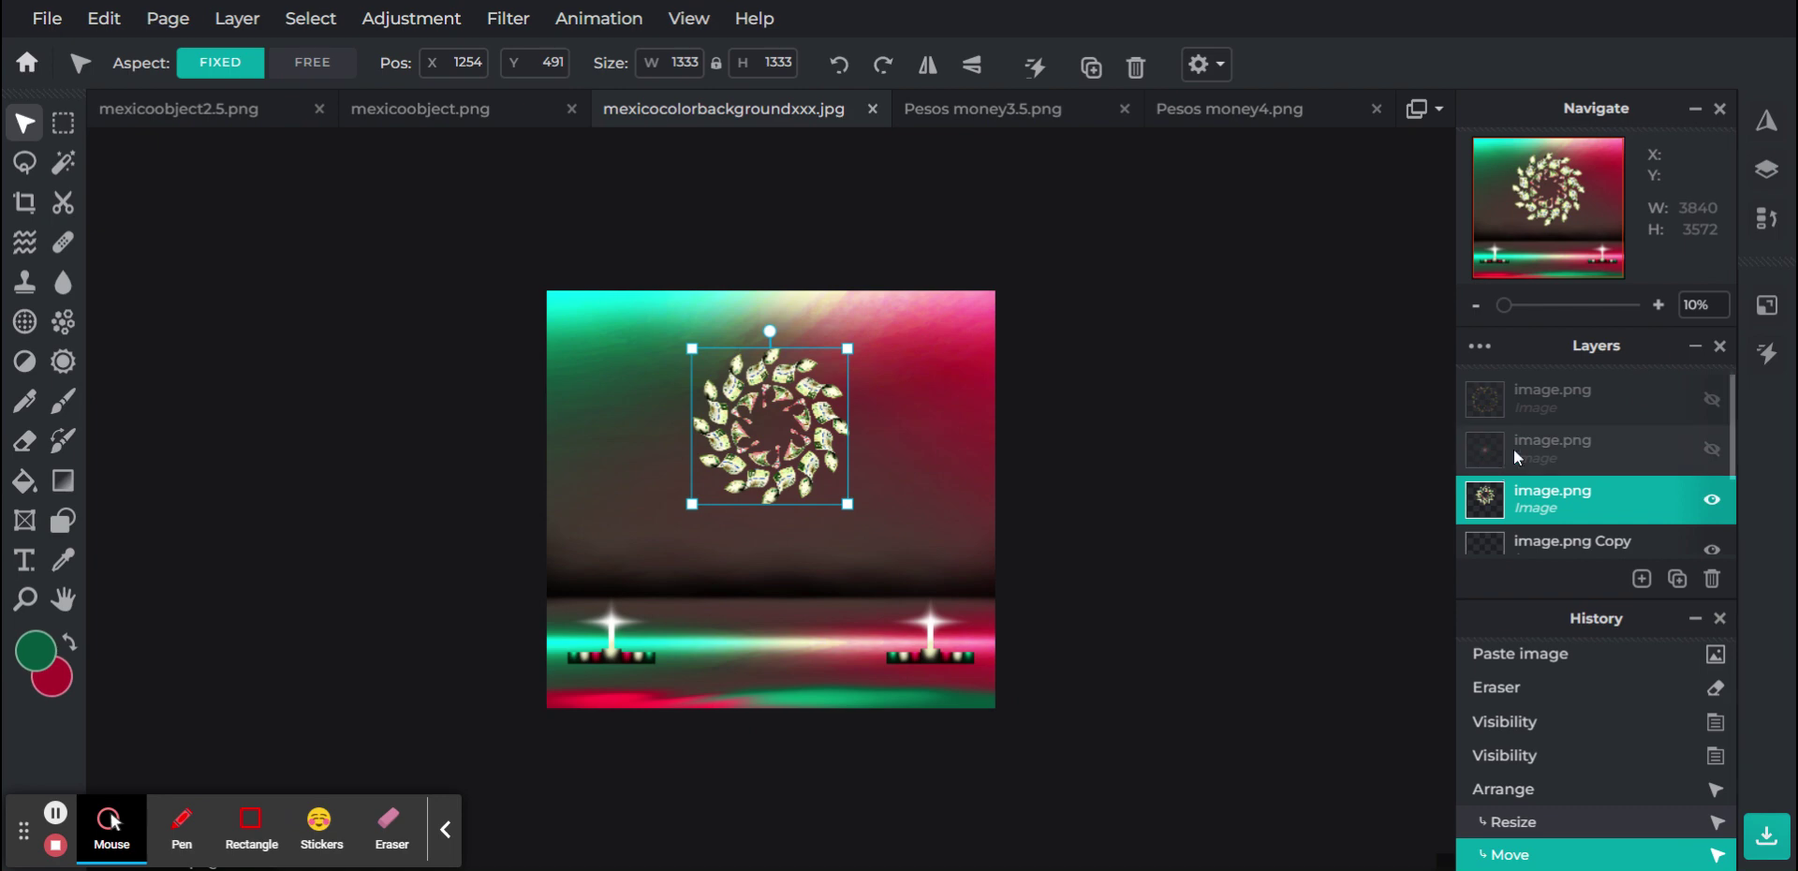
Show the coin ring and swirl layers again and raise the coin ring around the banknote ring to X 563, Y -199
click(1714, 403)
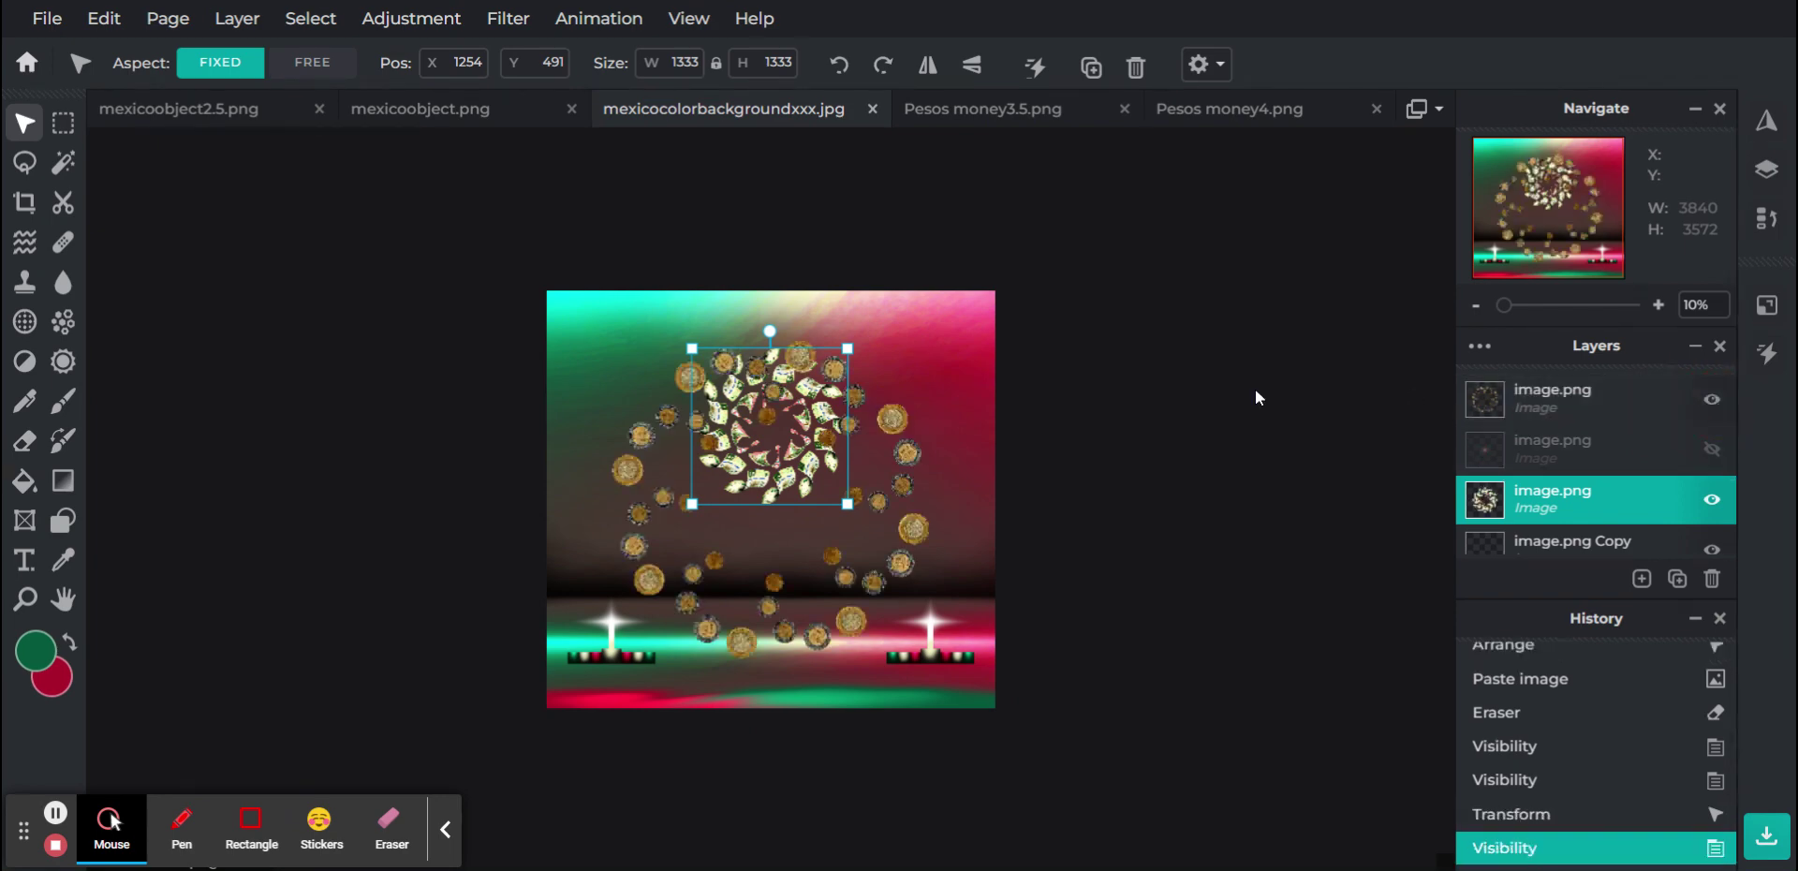
click(1193, 553)
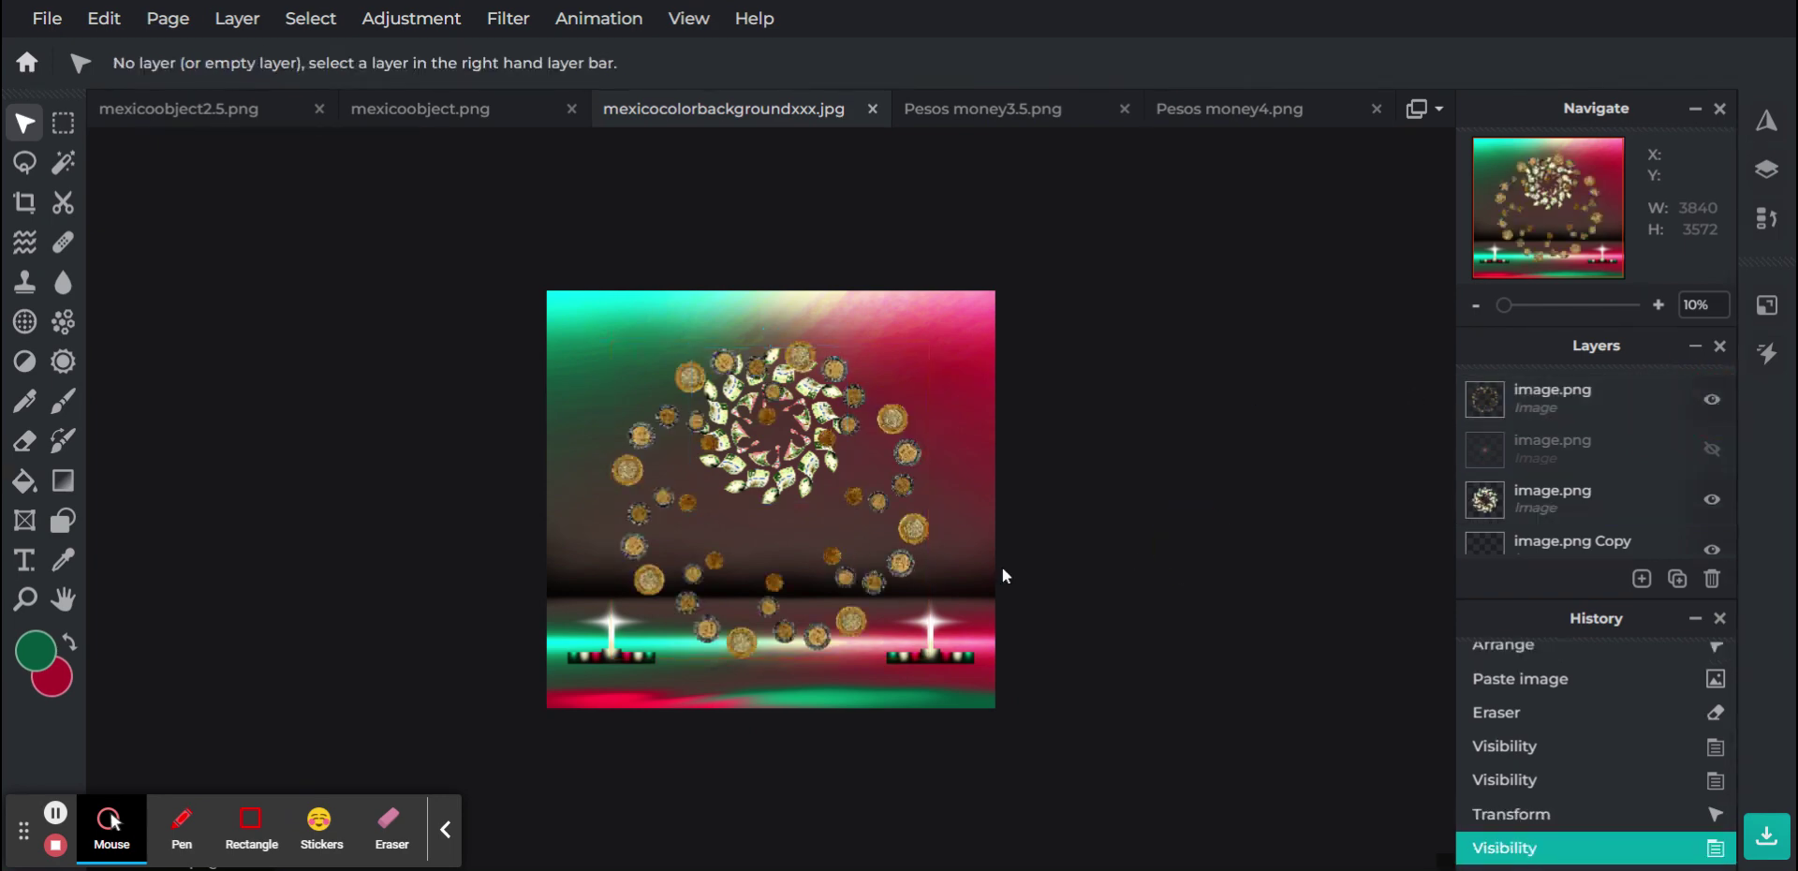
drag(852, 571, 849, 508)
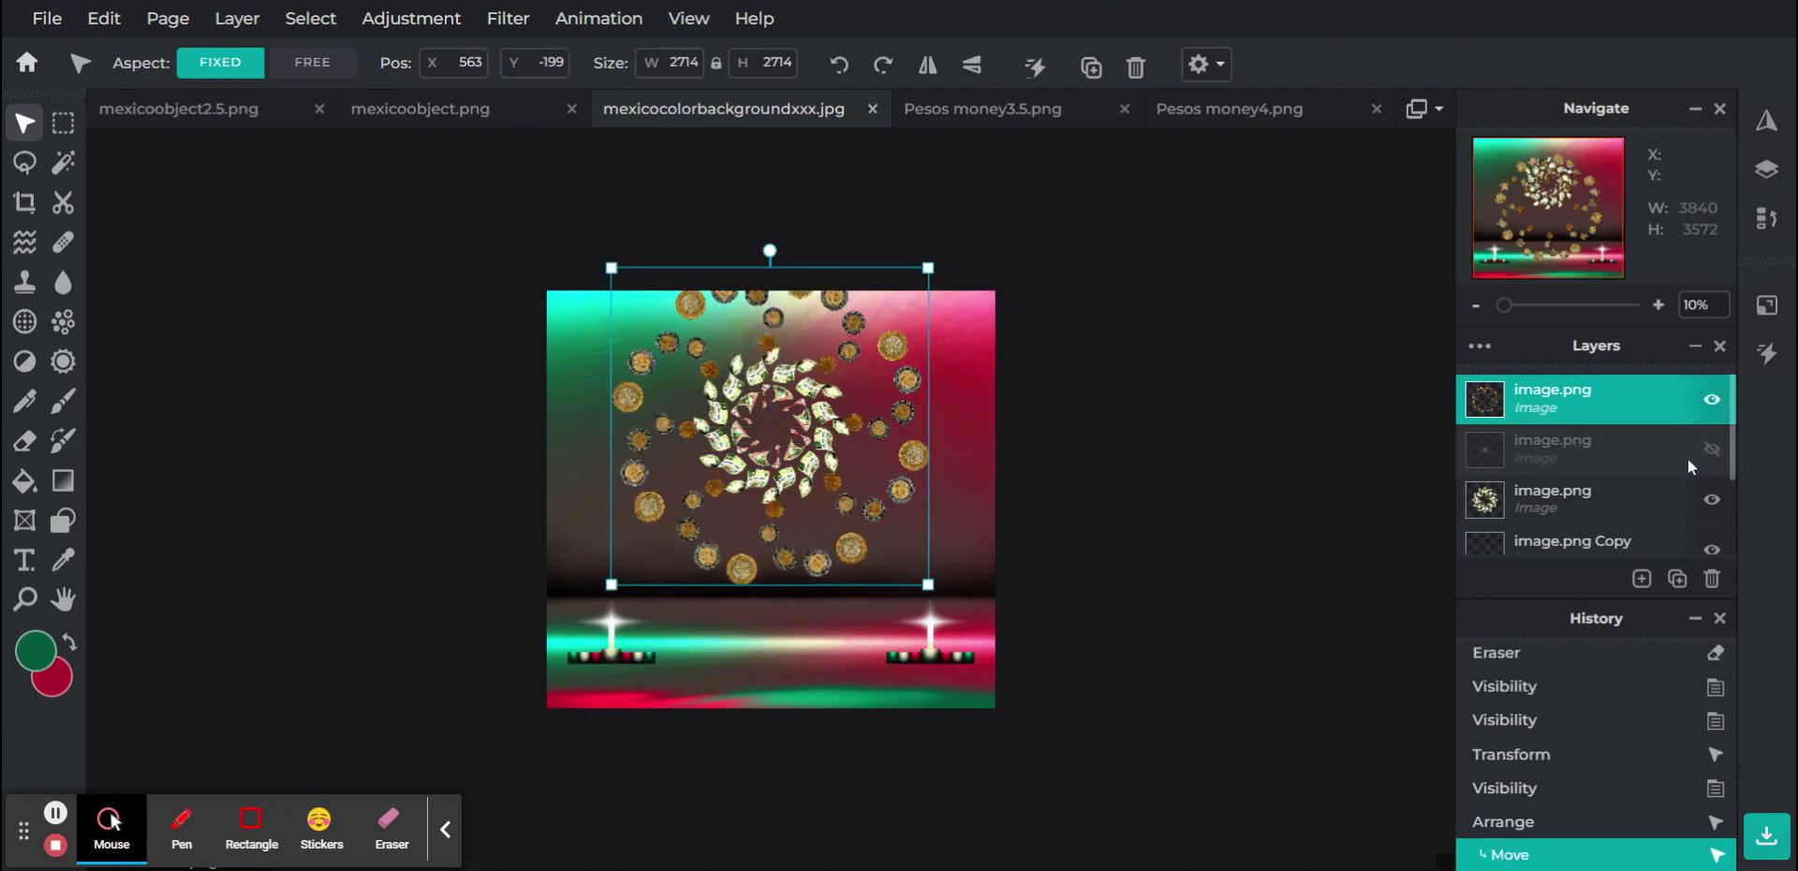
click(1713, 450)
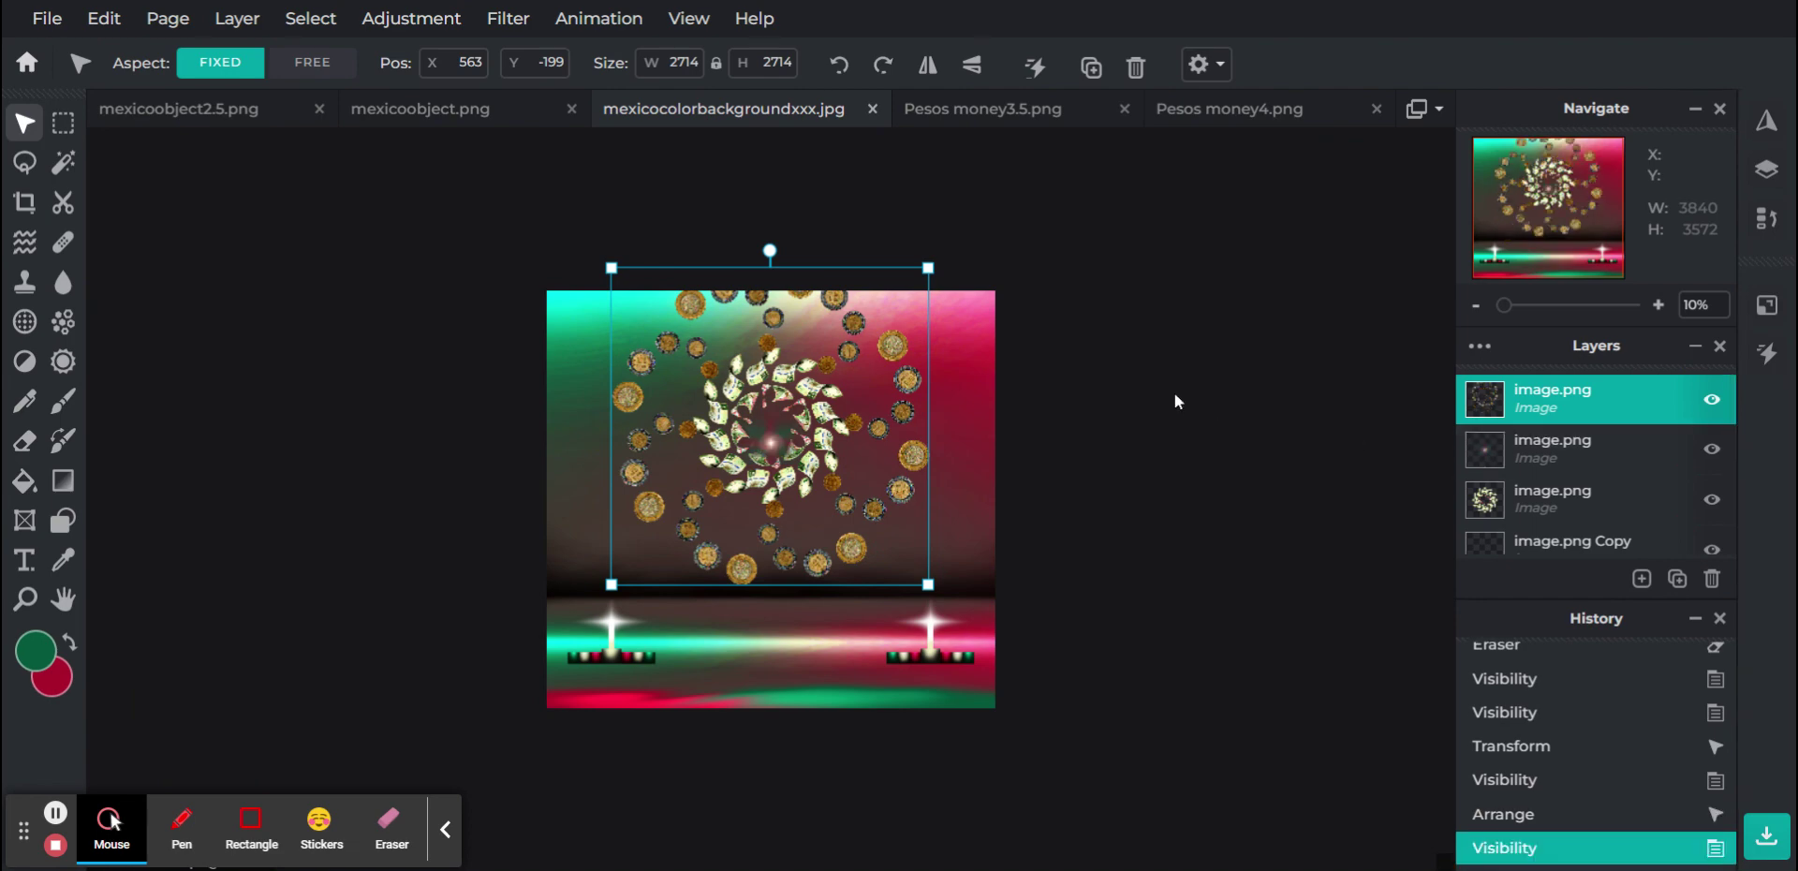
Bring the swirl layer to the top of the stack and centre it inside the shrunken banknote ring
click(1538, 447)
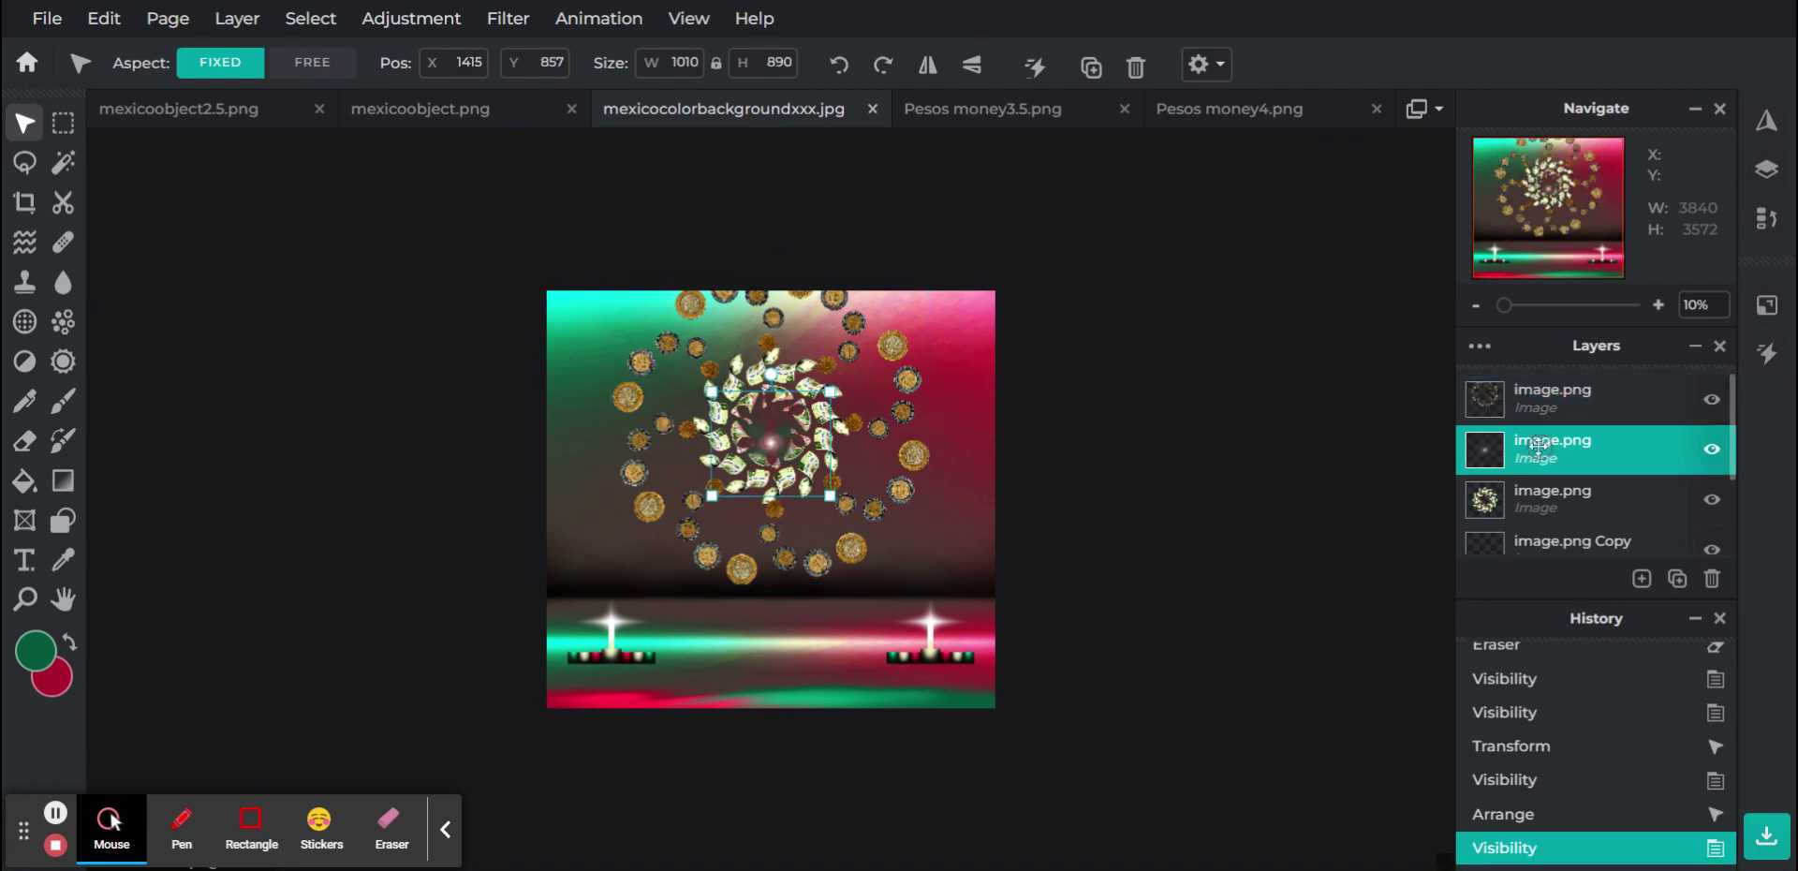
drag(1538, 447, 1538, 398)
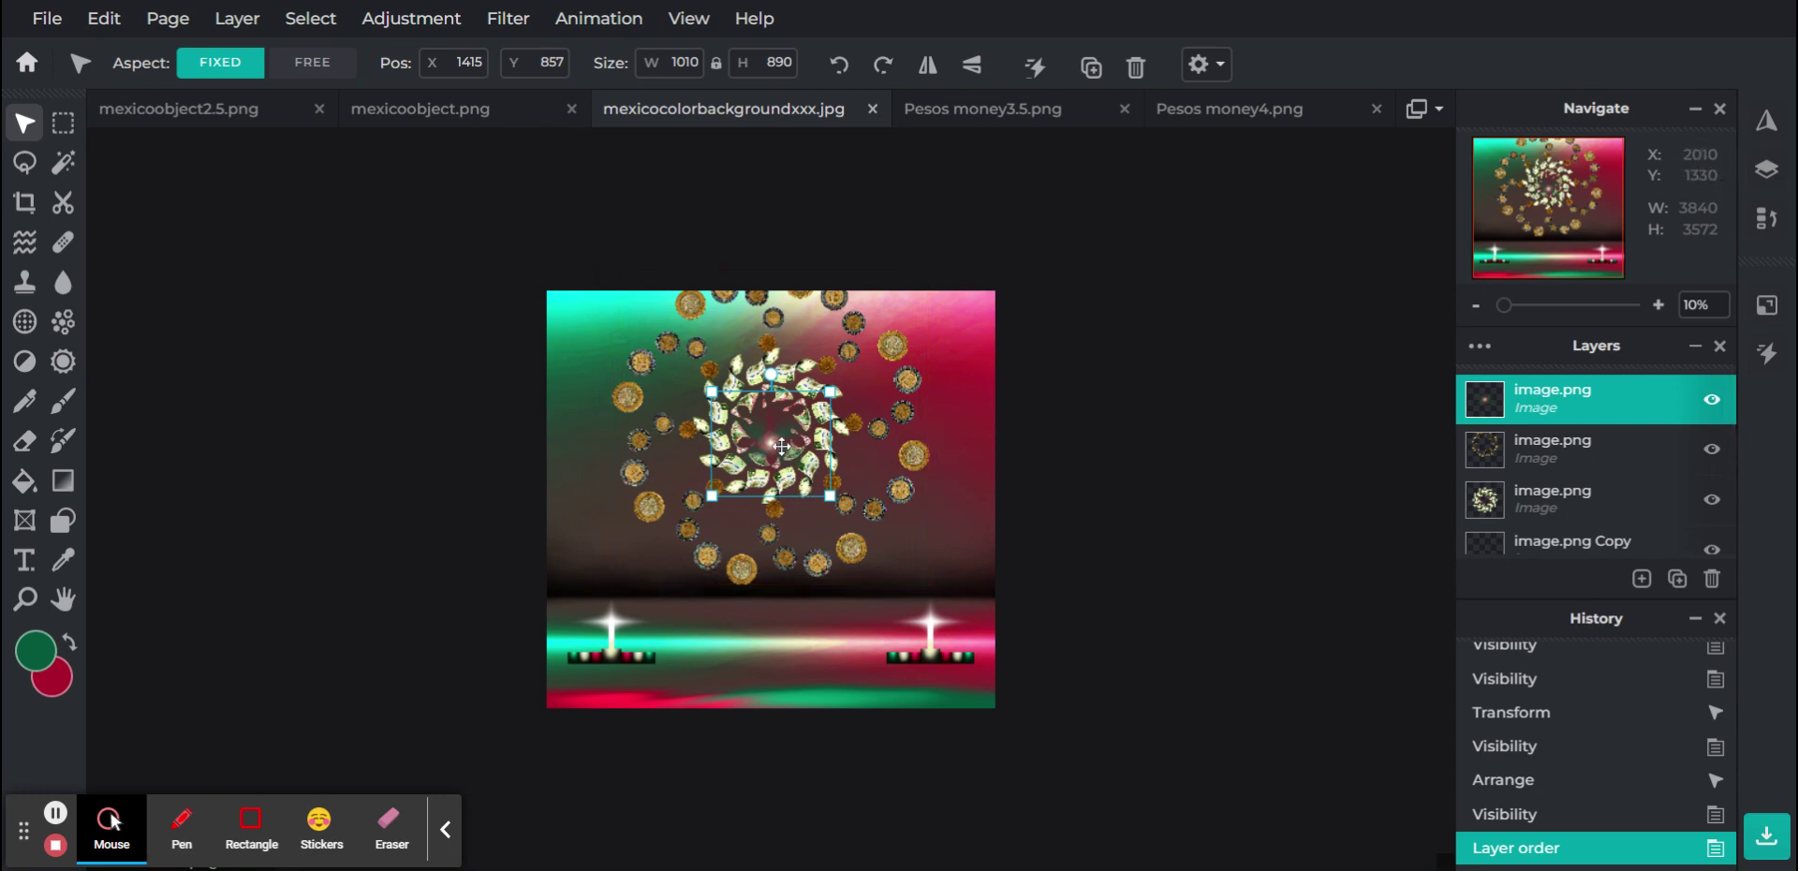
drag(782, 447, 783, 429)
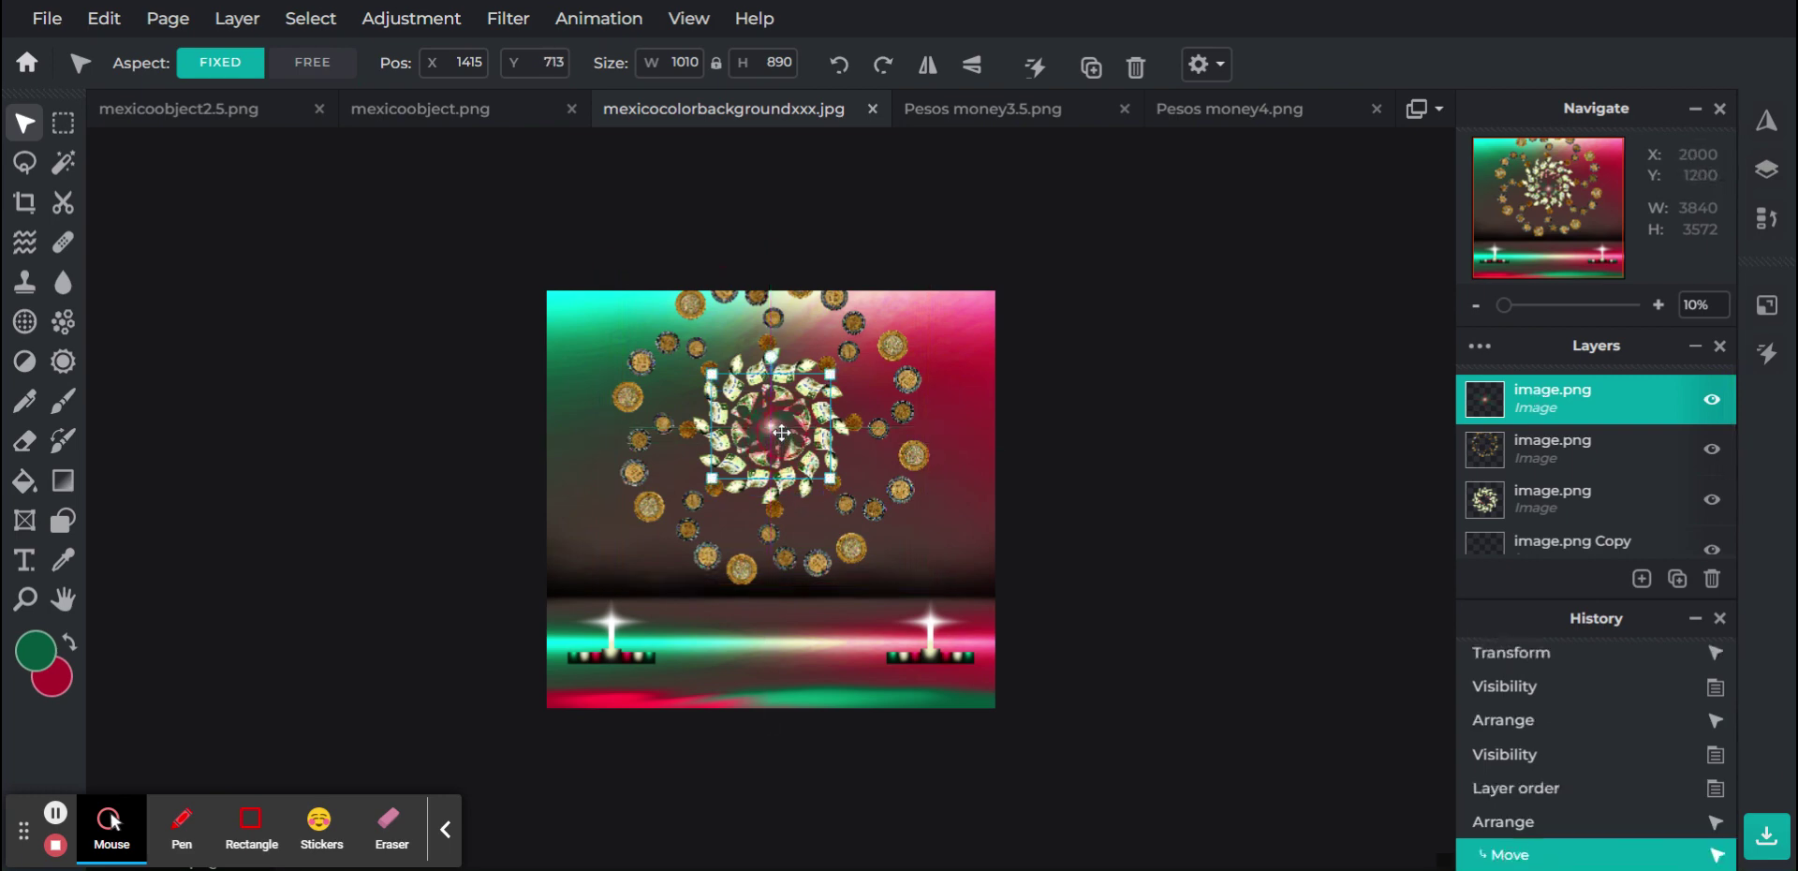
click(1208, 439)
mouse_move(1505, 305)
mouse_down()
mouse_move(1529, 309)
mouse_move(1510, 324)
mouse_up()
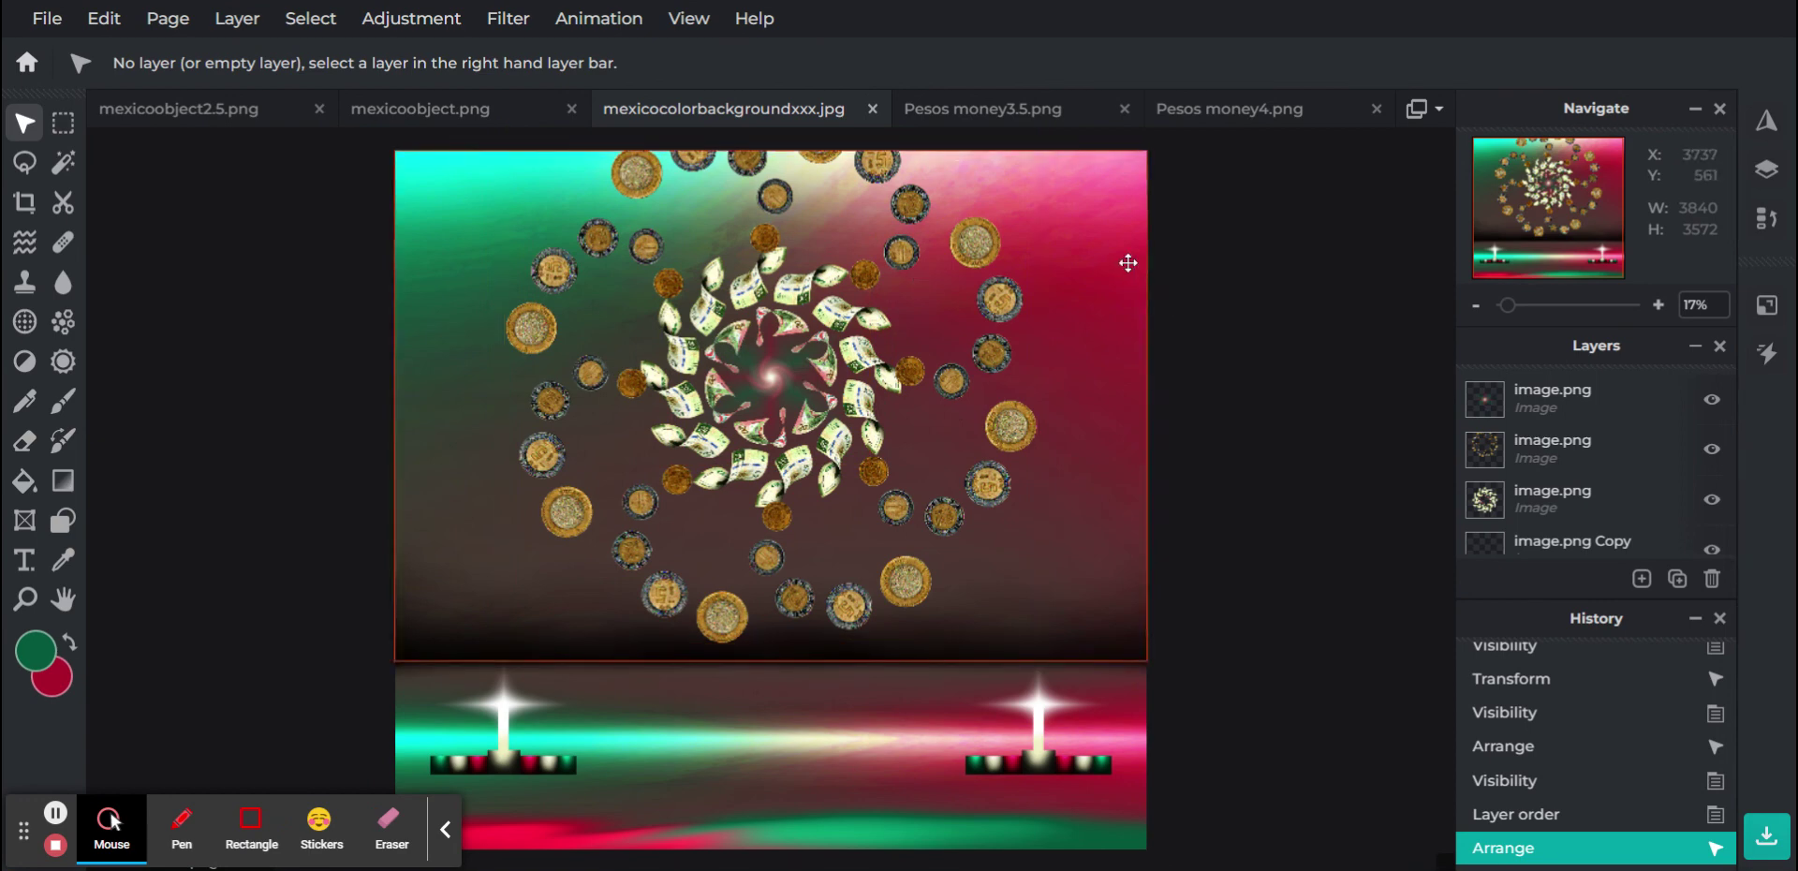
Try shrinking the coin ring to 1862 × 1862 px and centring it around the banknote ring at X 989, Y 227
click(1597, 463)
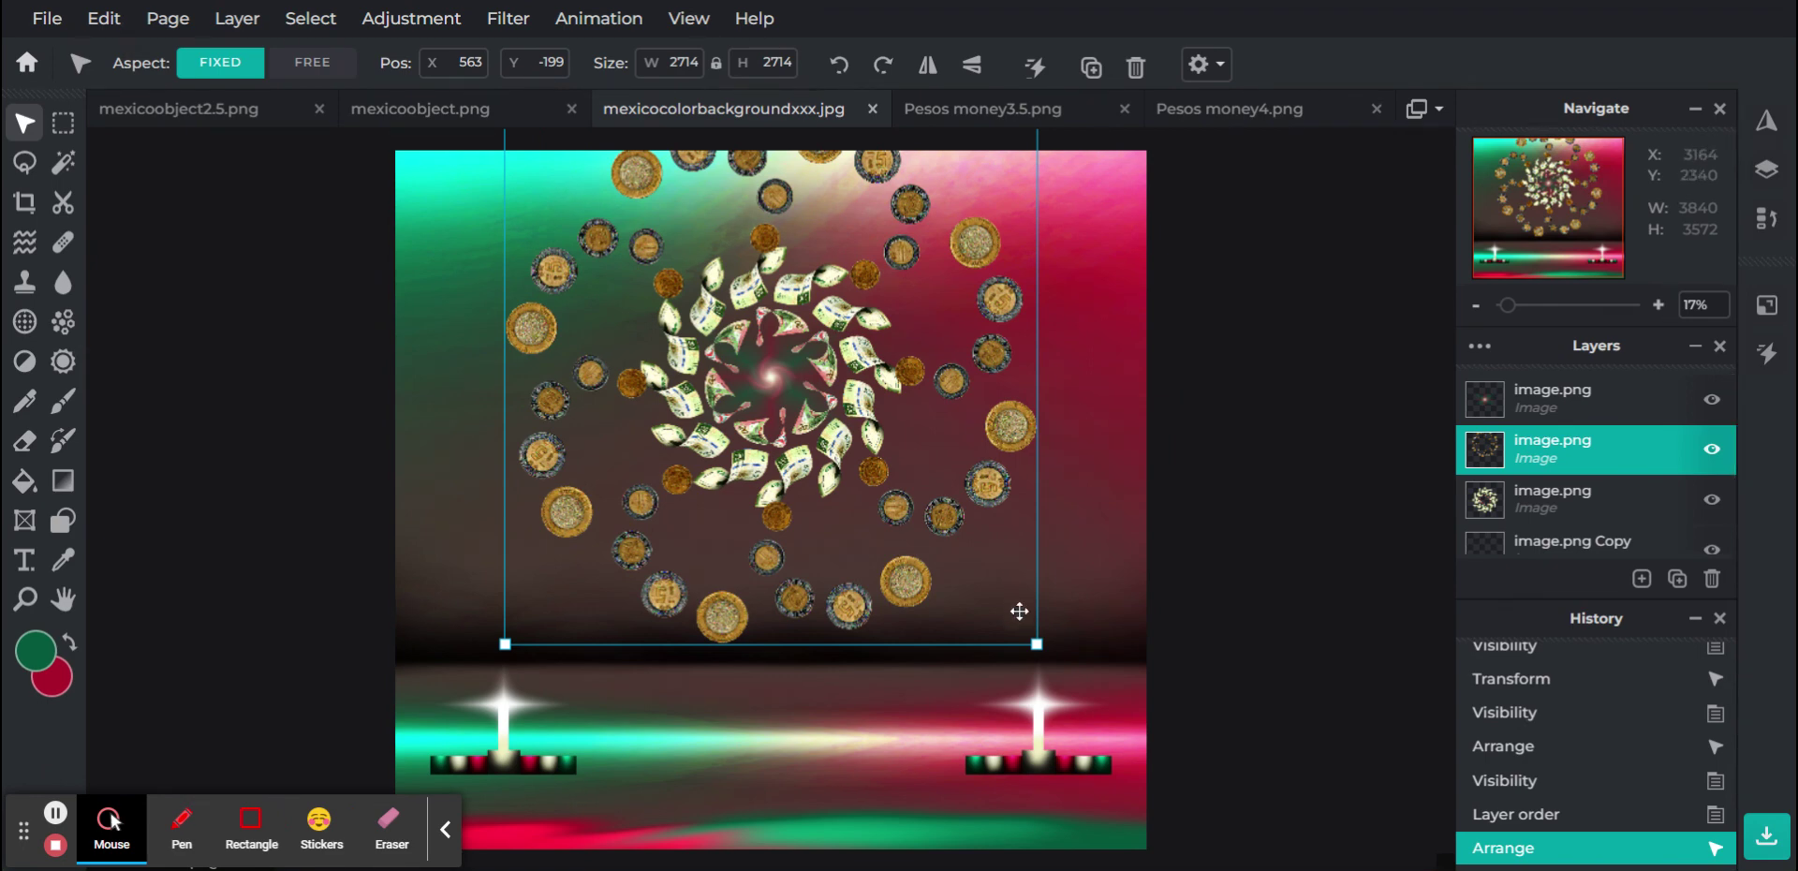
drag(1037, 645, 870, 477)
drag(832, 217, 926, 294)
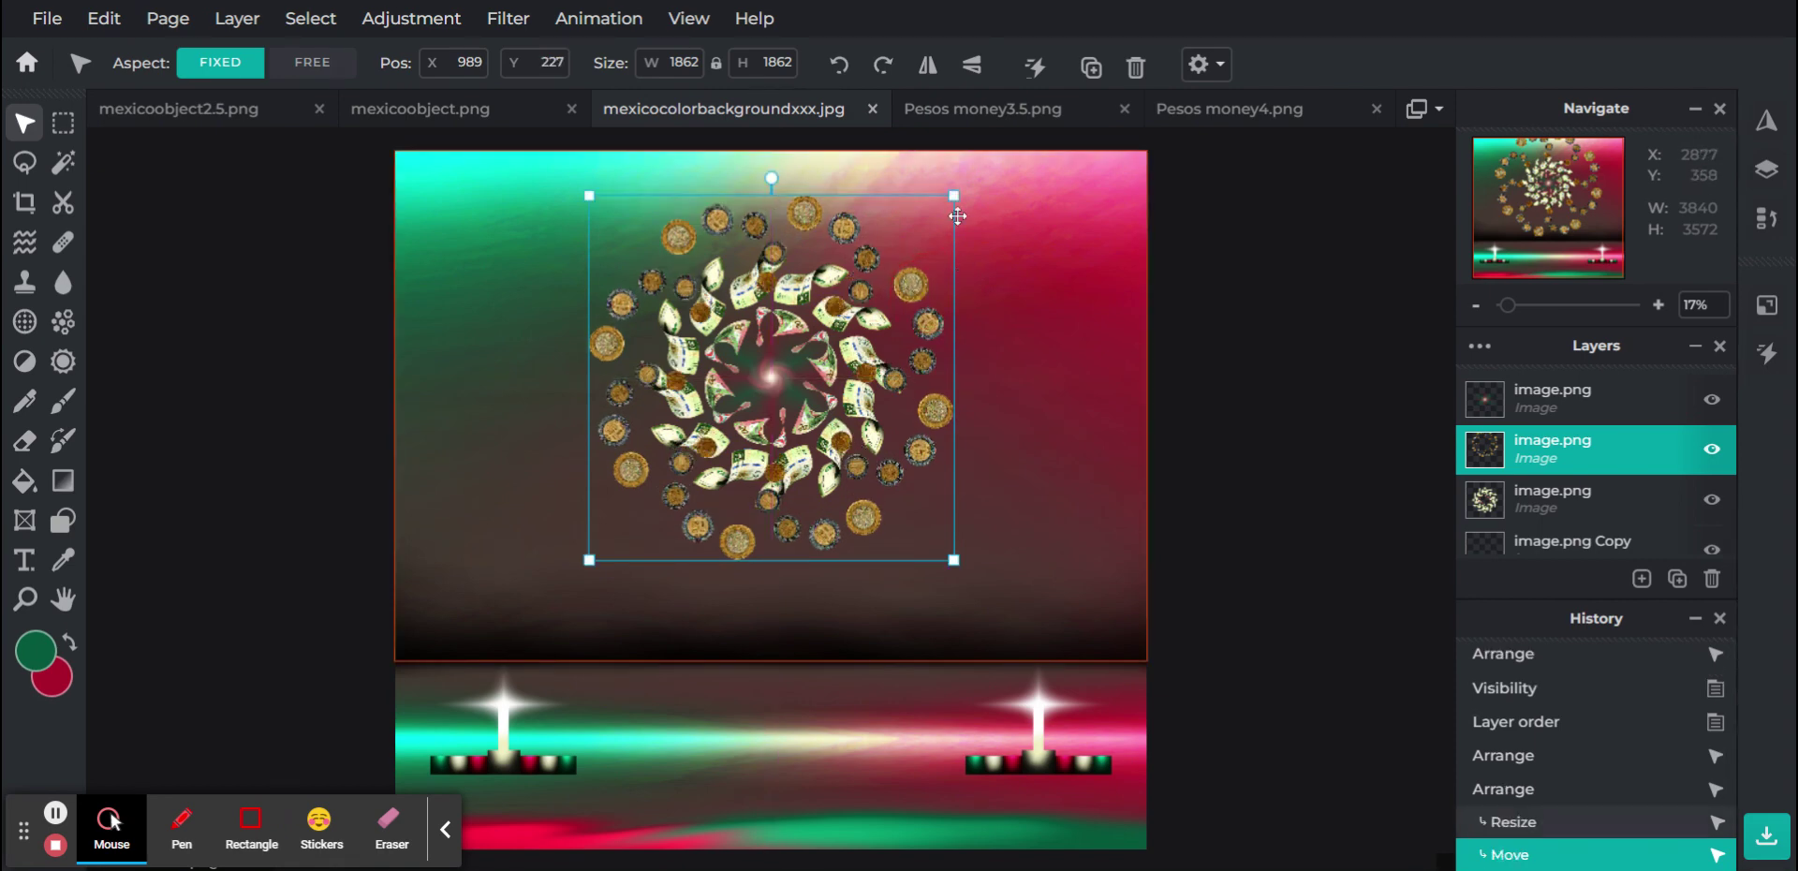
Roll the image history back to the swirl layer's eraser stroke, before the swirl was resized and the coin ring pasted
click(1572, 718)
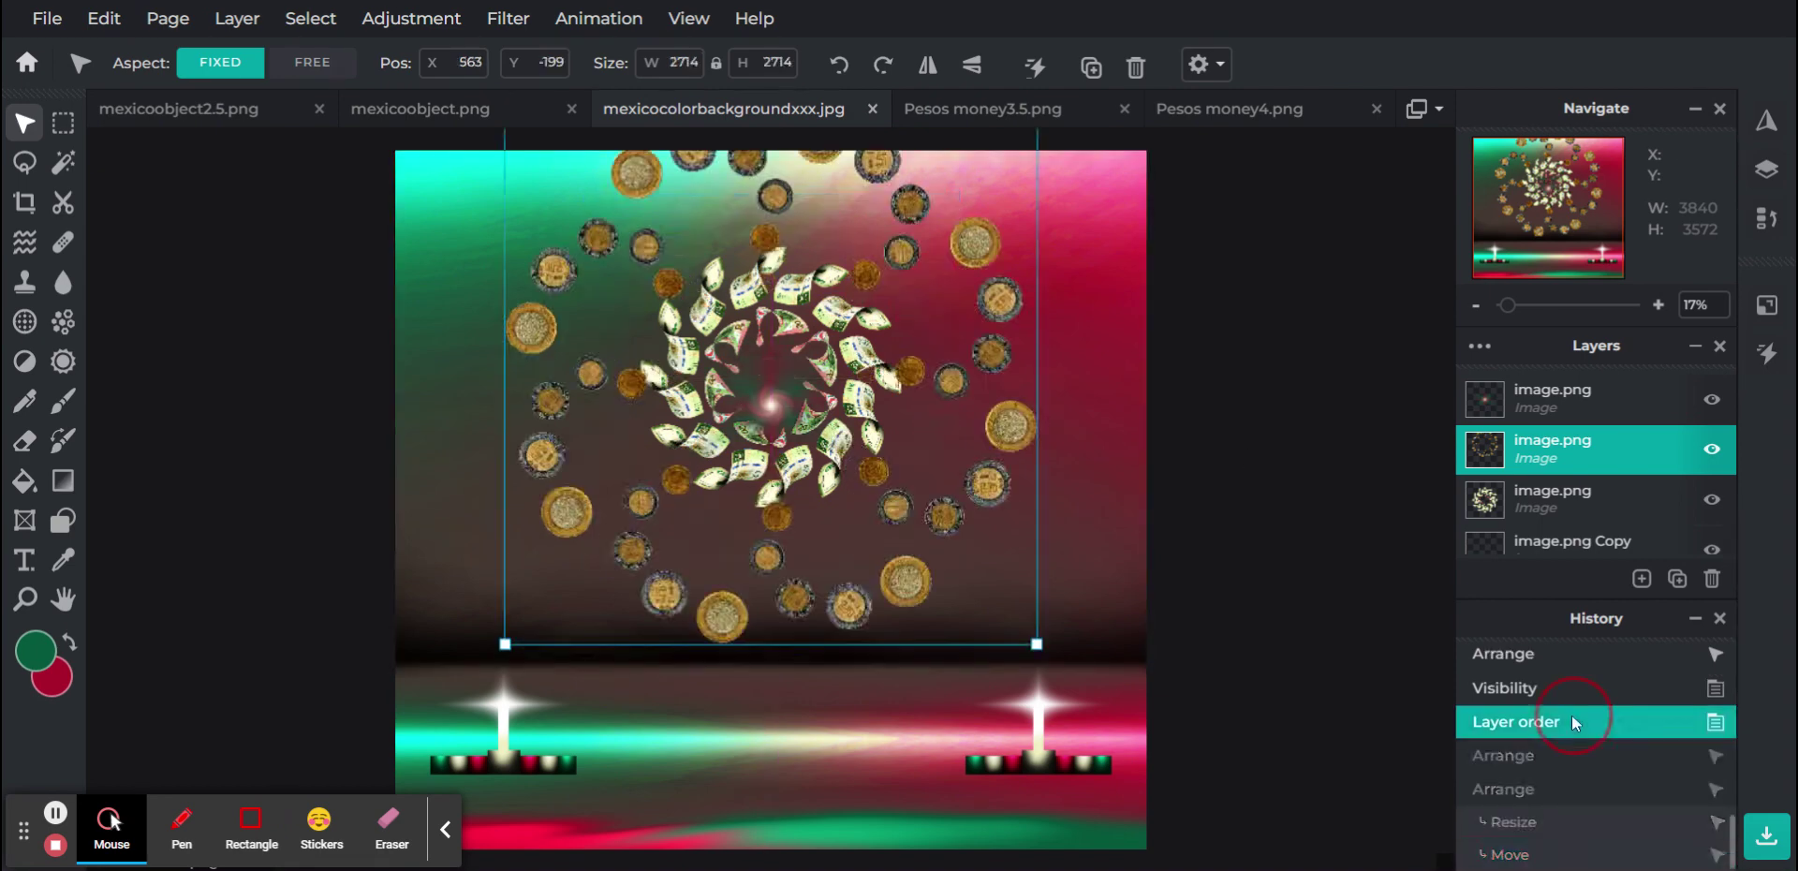
scroll(1577, 689, up, 2)
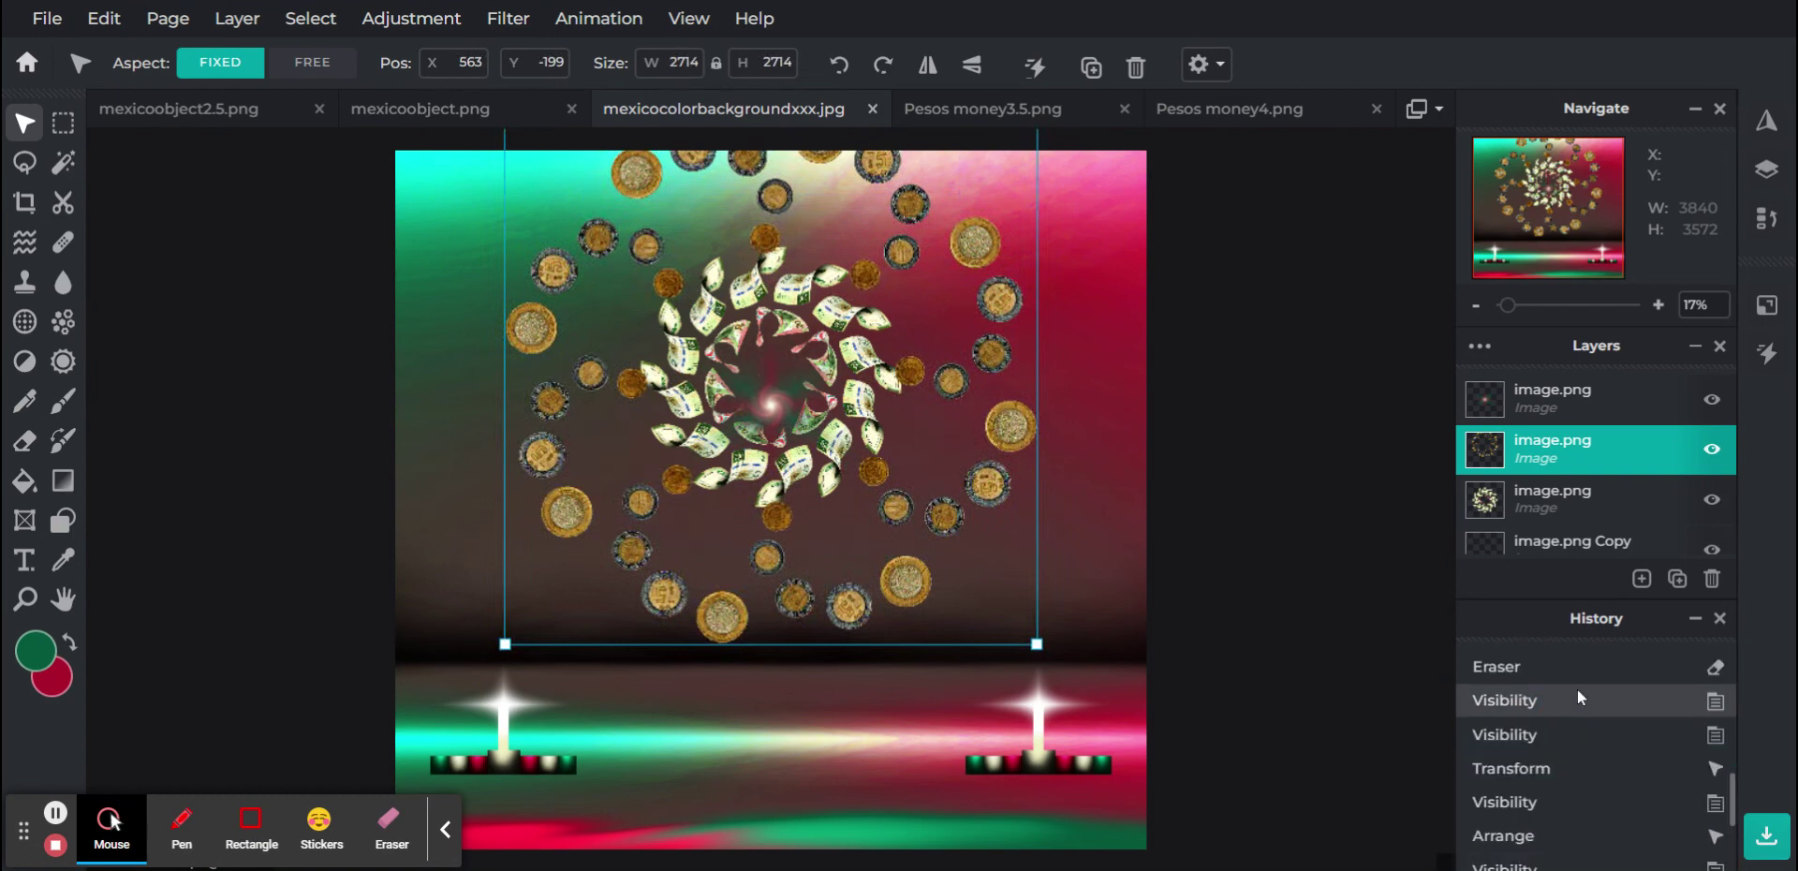
scroll(1570, 717, up, 2)
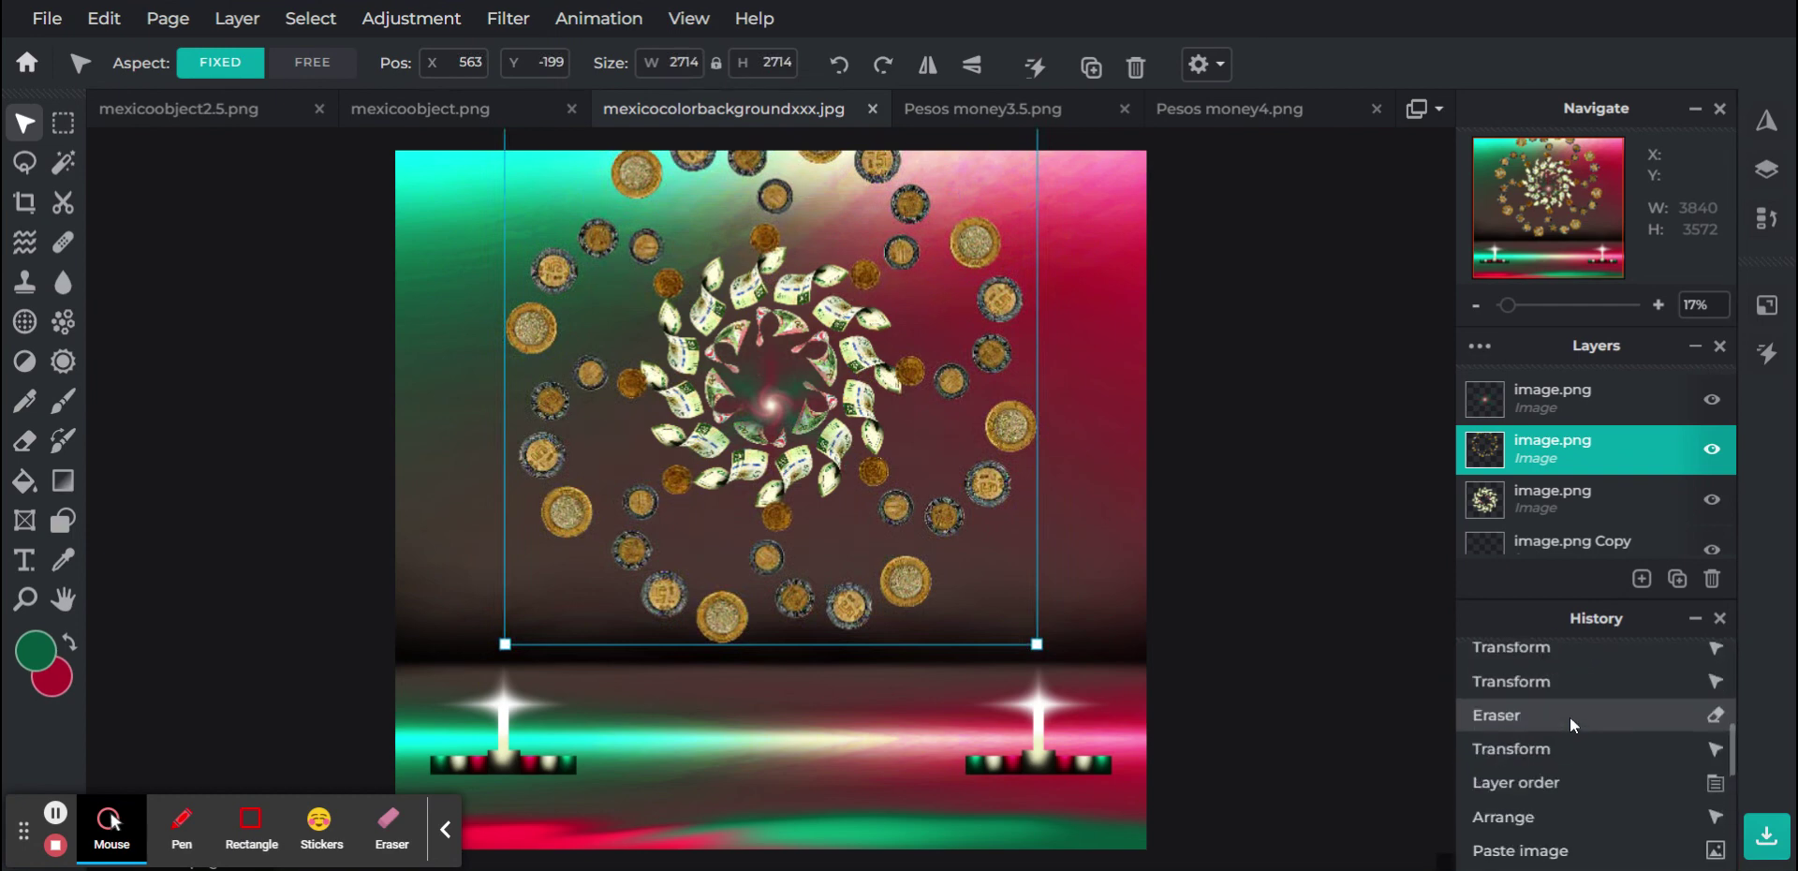
click(1570, 717)
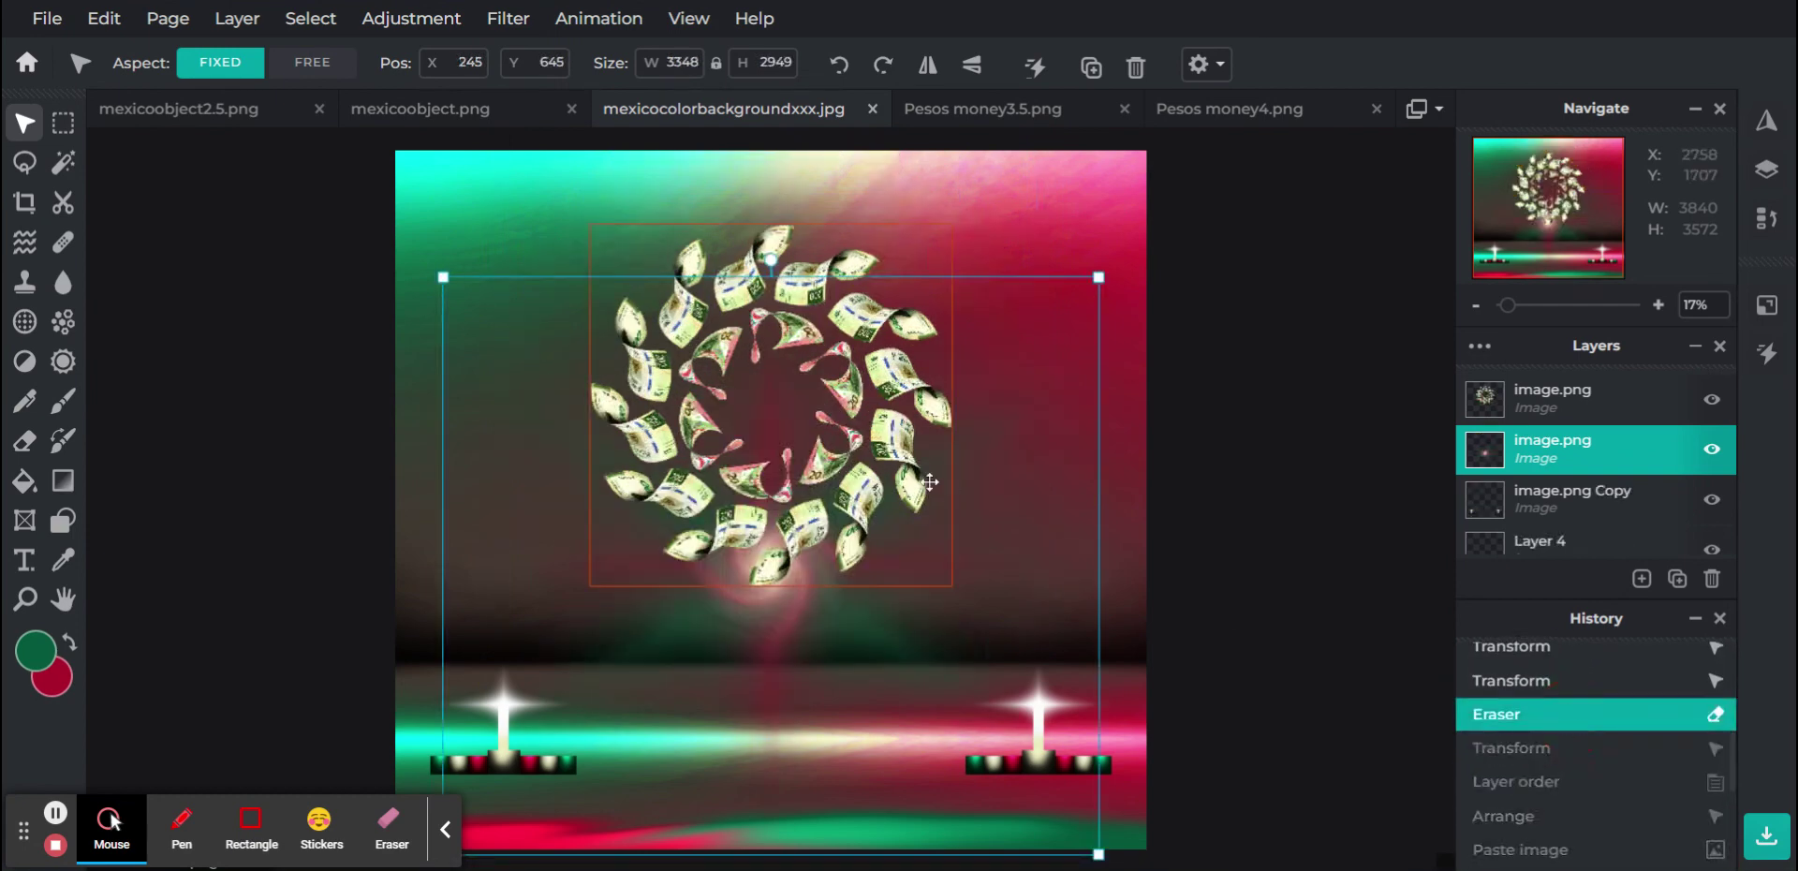
Enlarge the banknote ring to 2466 × 2466 px and centre it in the upper background at X 687, Y 69
click(863, 264)
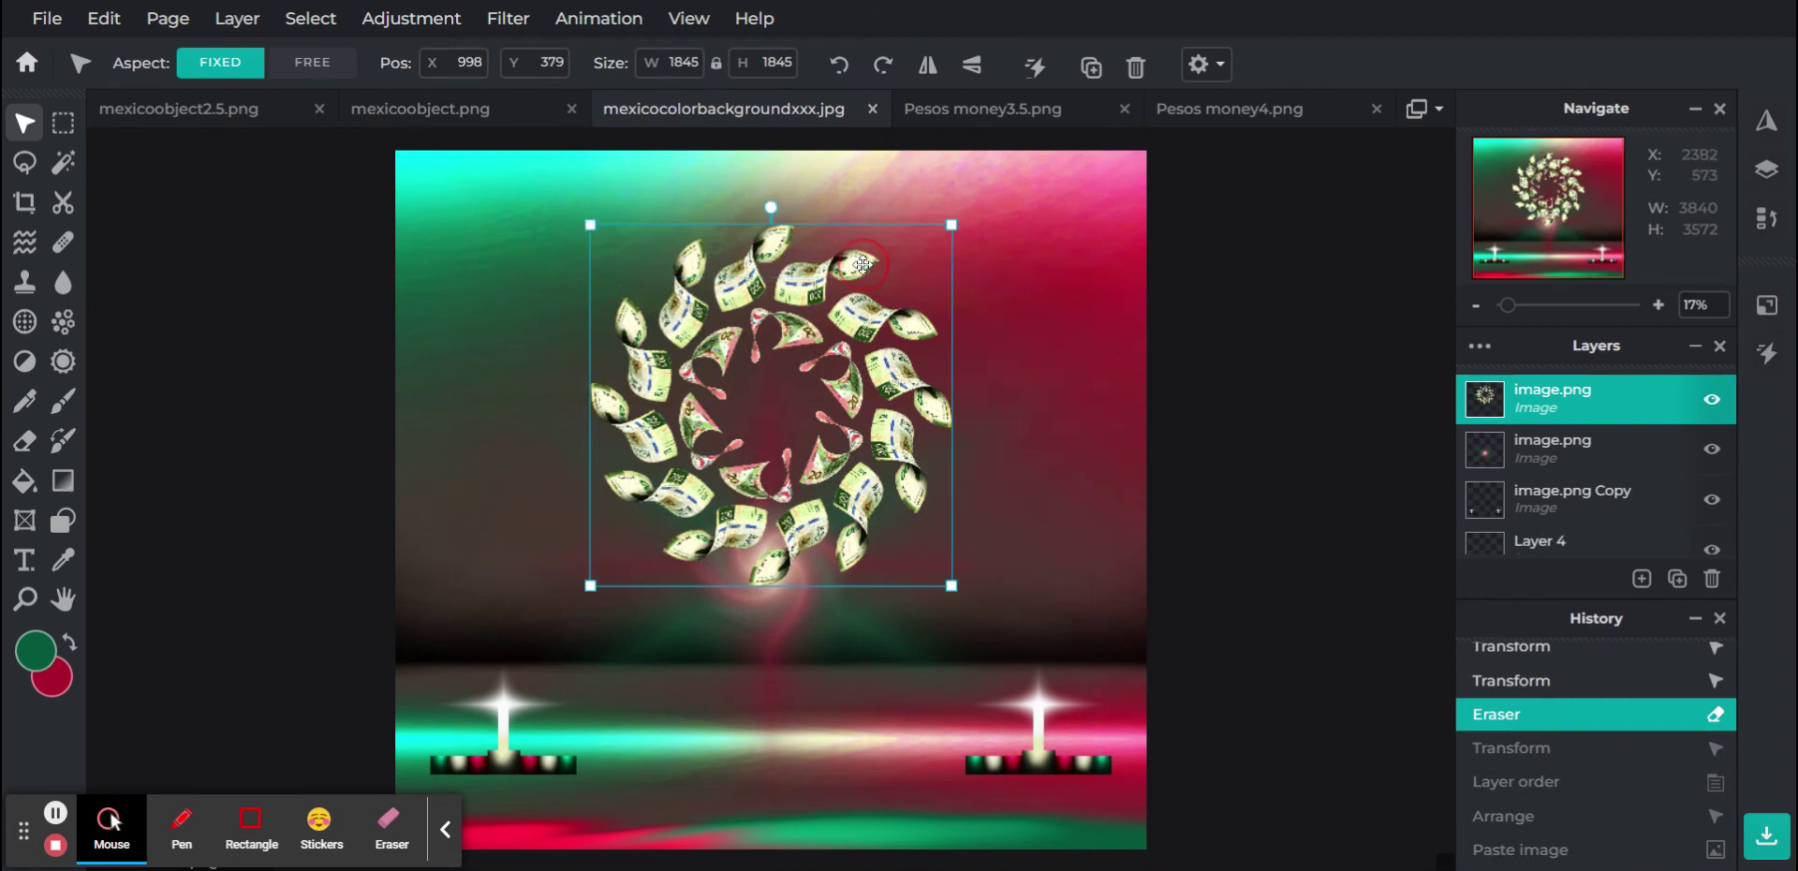
drag(946, 215, 1076, 181)
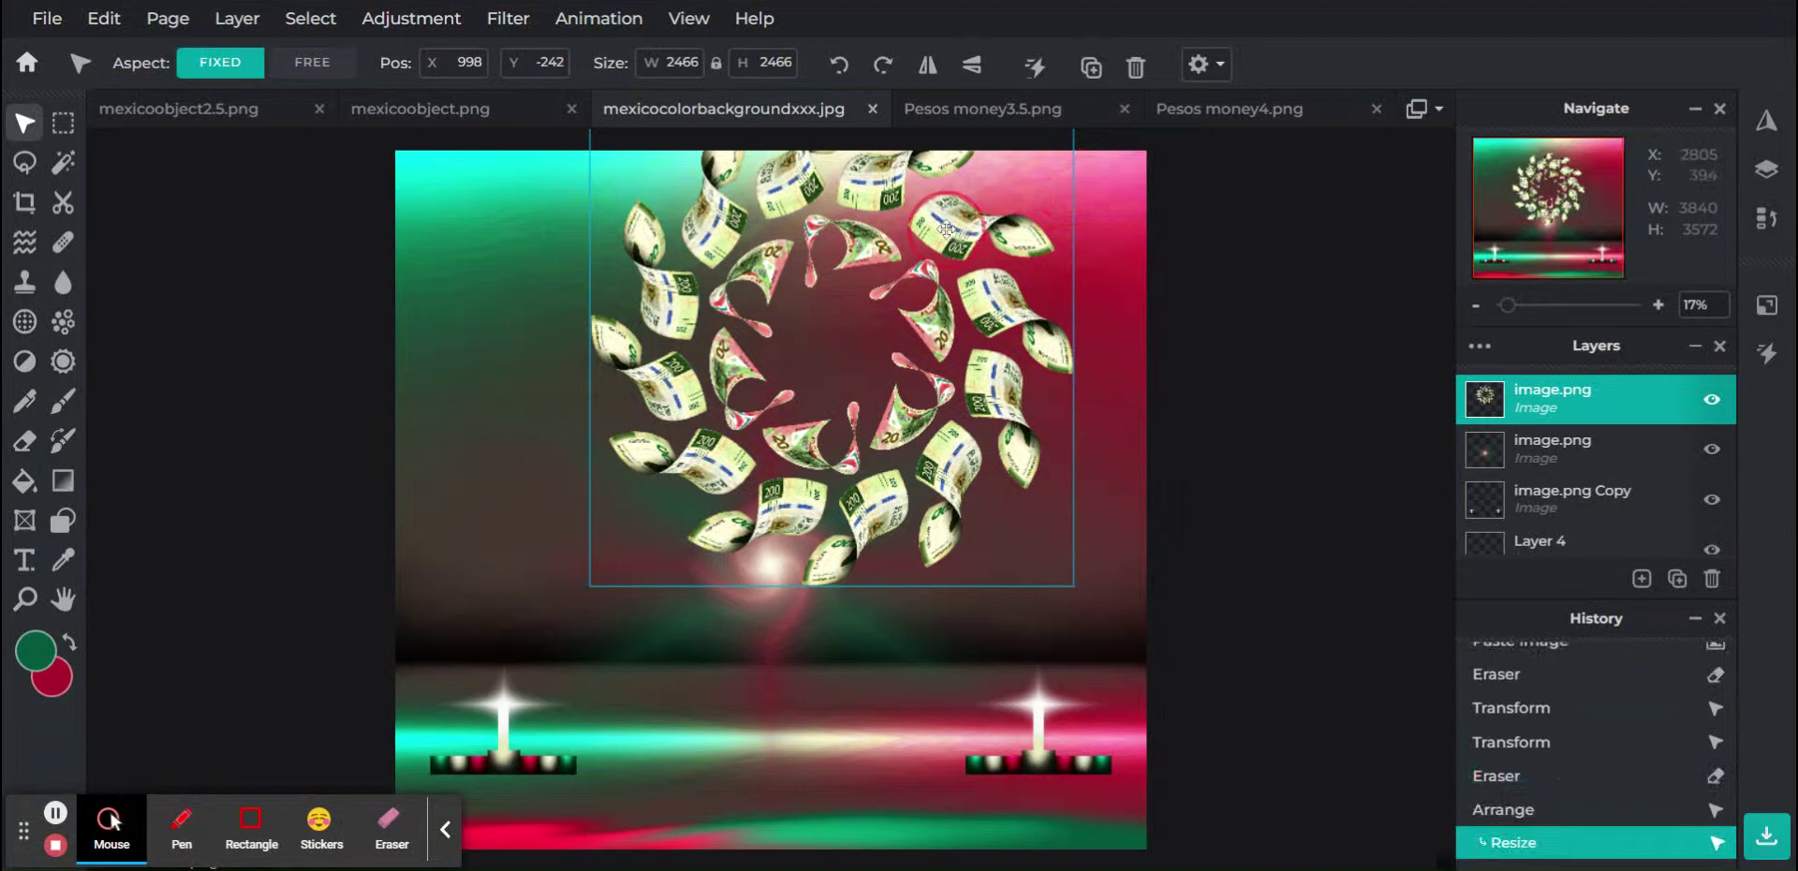
drag(943, 224, 886, 292)
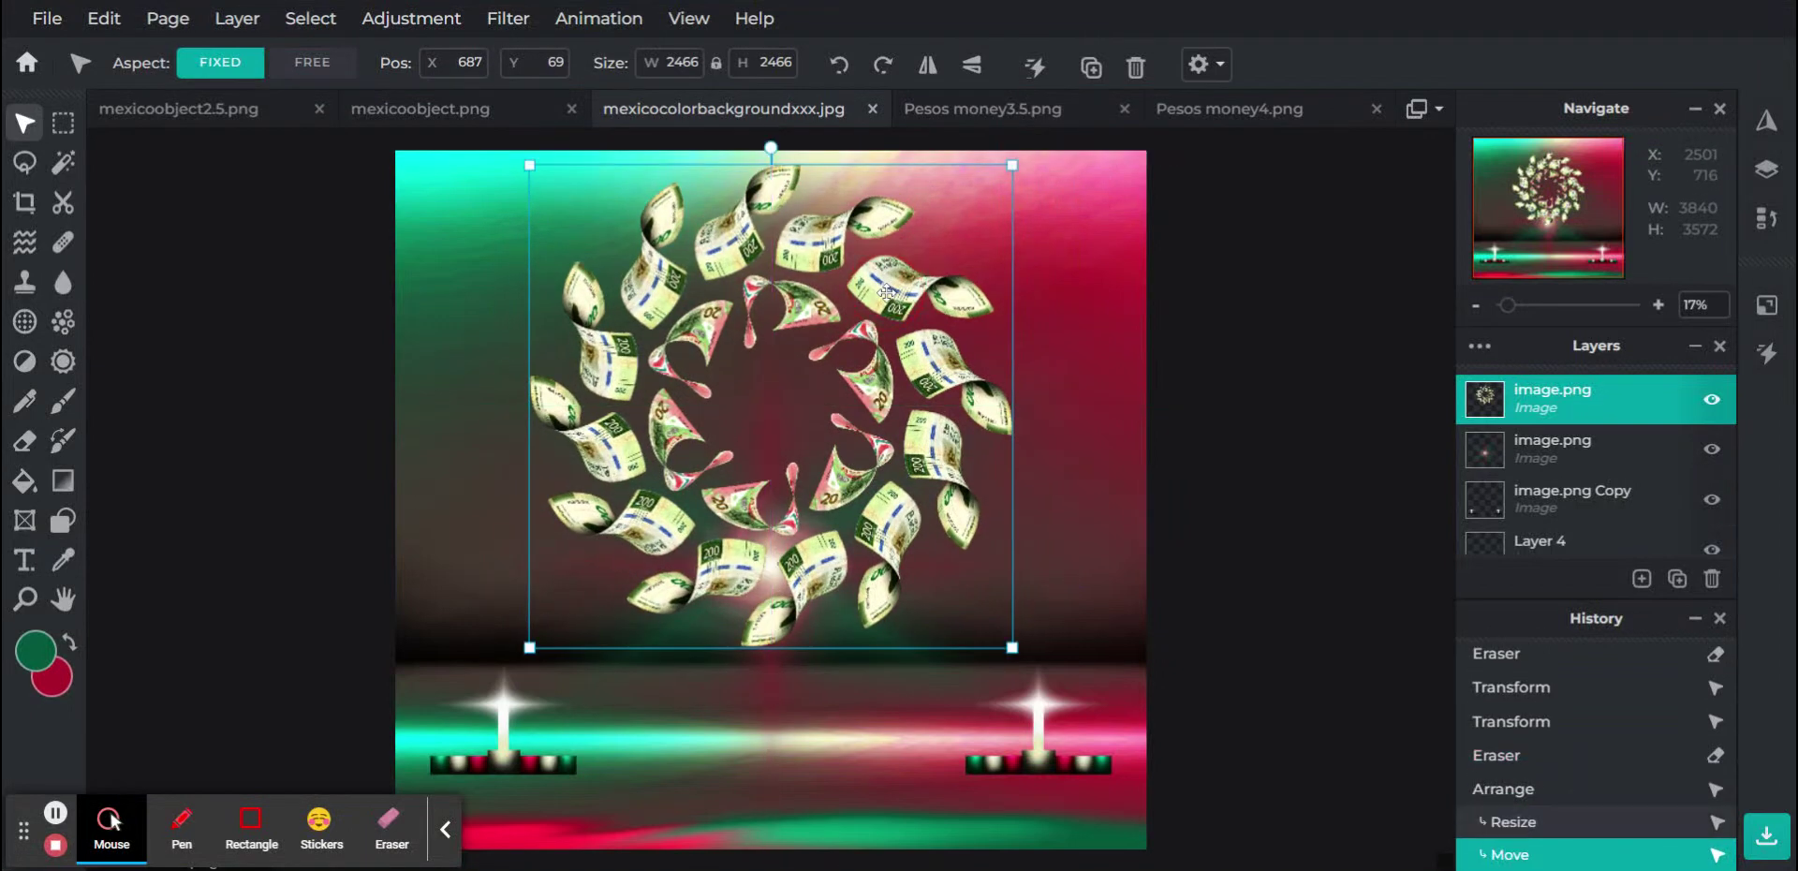
Move the swirl layer above the enlarged banknote ring in the layer order
click(1600, 435)
drag(1600, 434, 1536, 392)
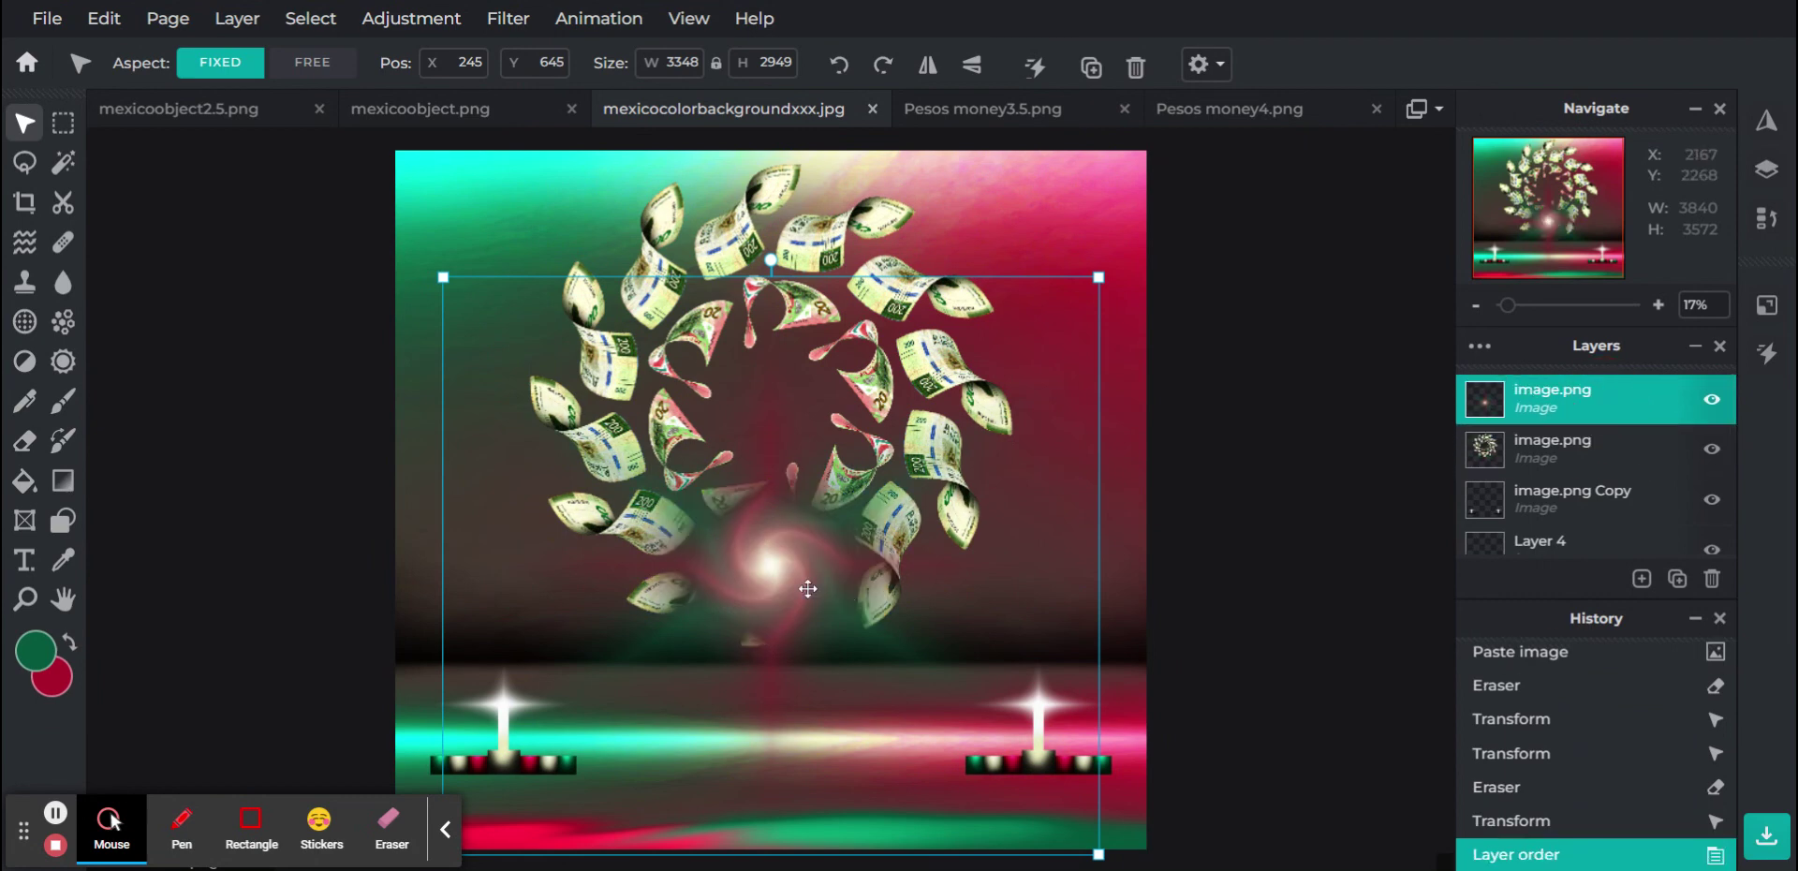
Shrink the swirl layer to 1328 × 1170 px and centre it inside the banknote ring at X 1256, Y 717
drag(776, 563, 777, 420)
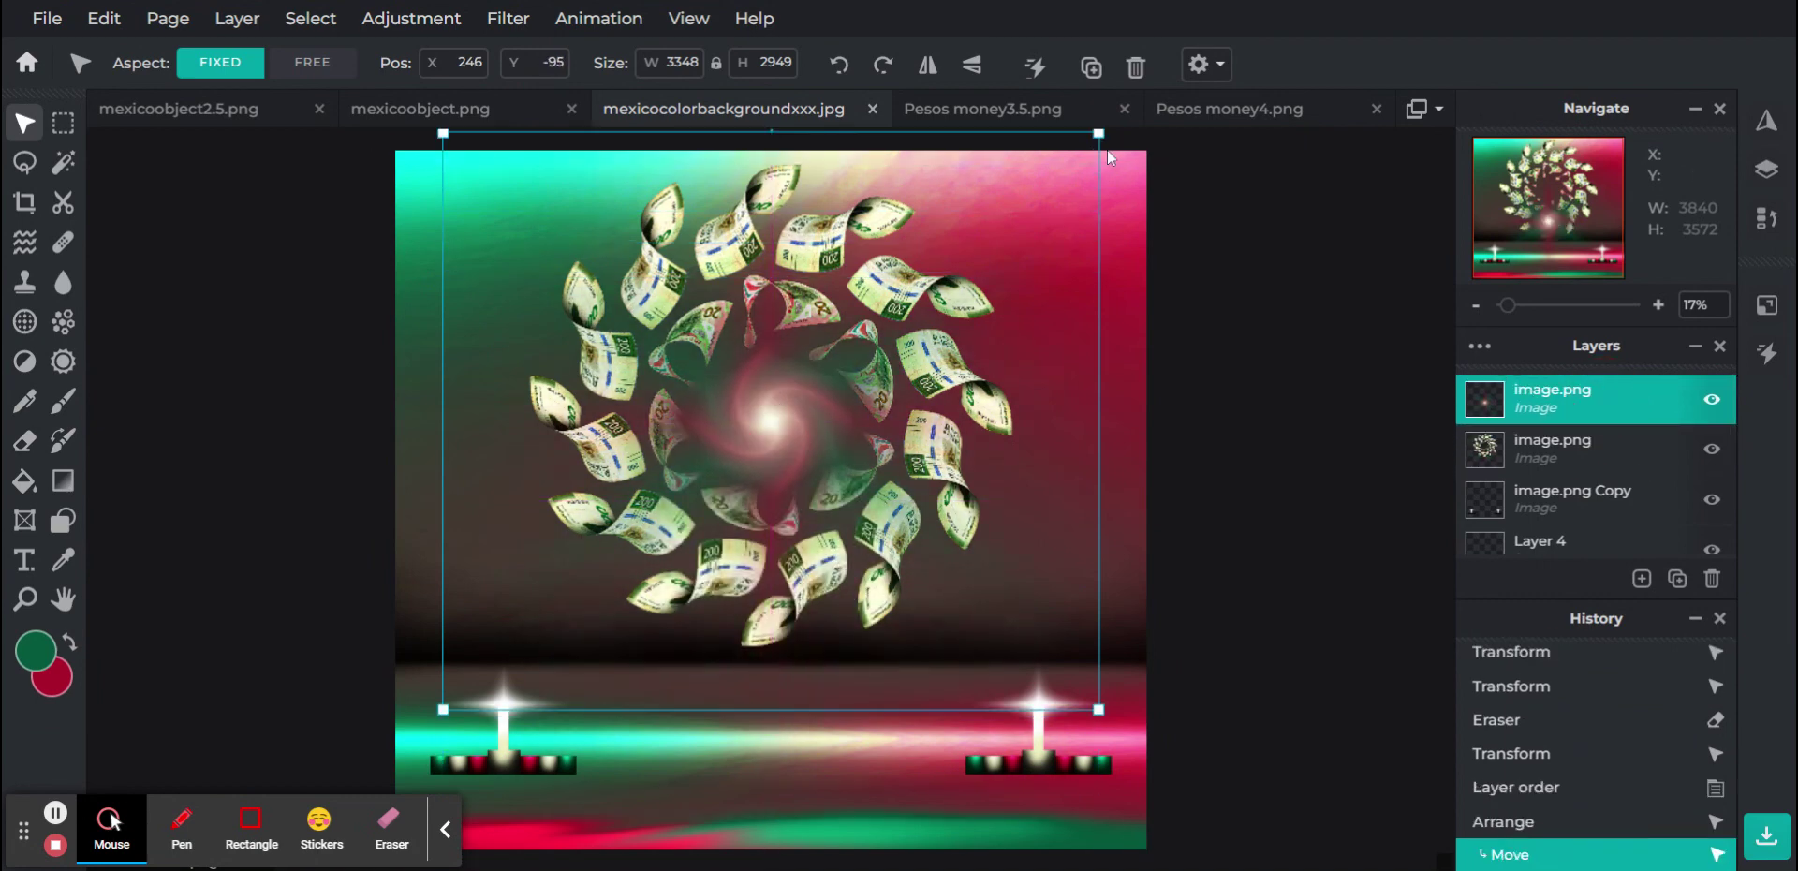
drag(1098, 132, 703, 398)
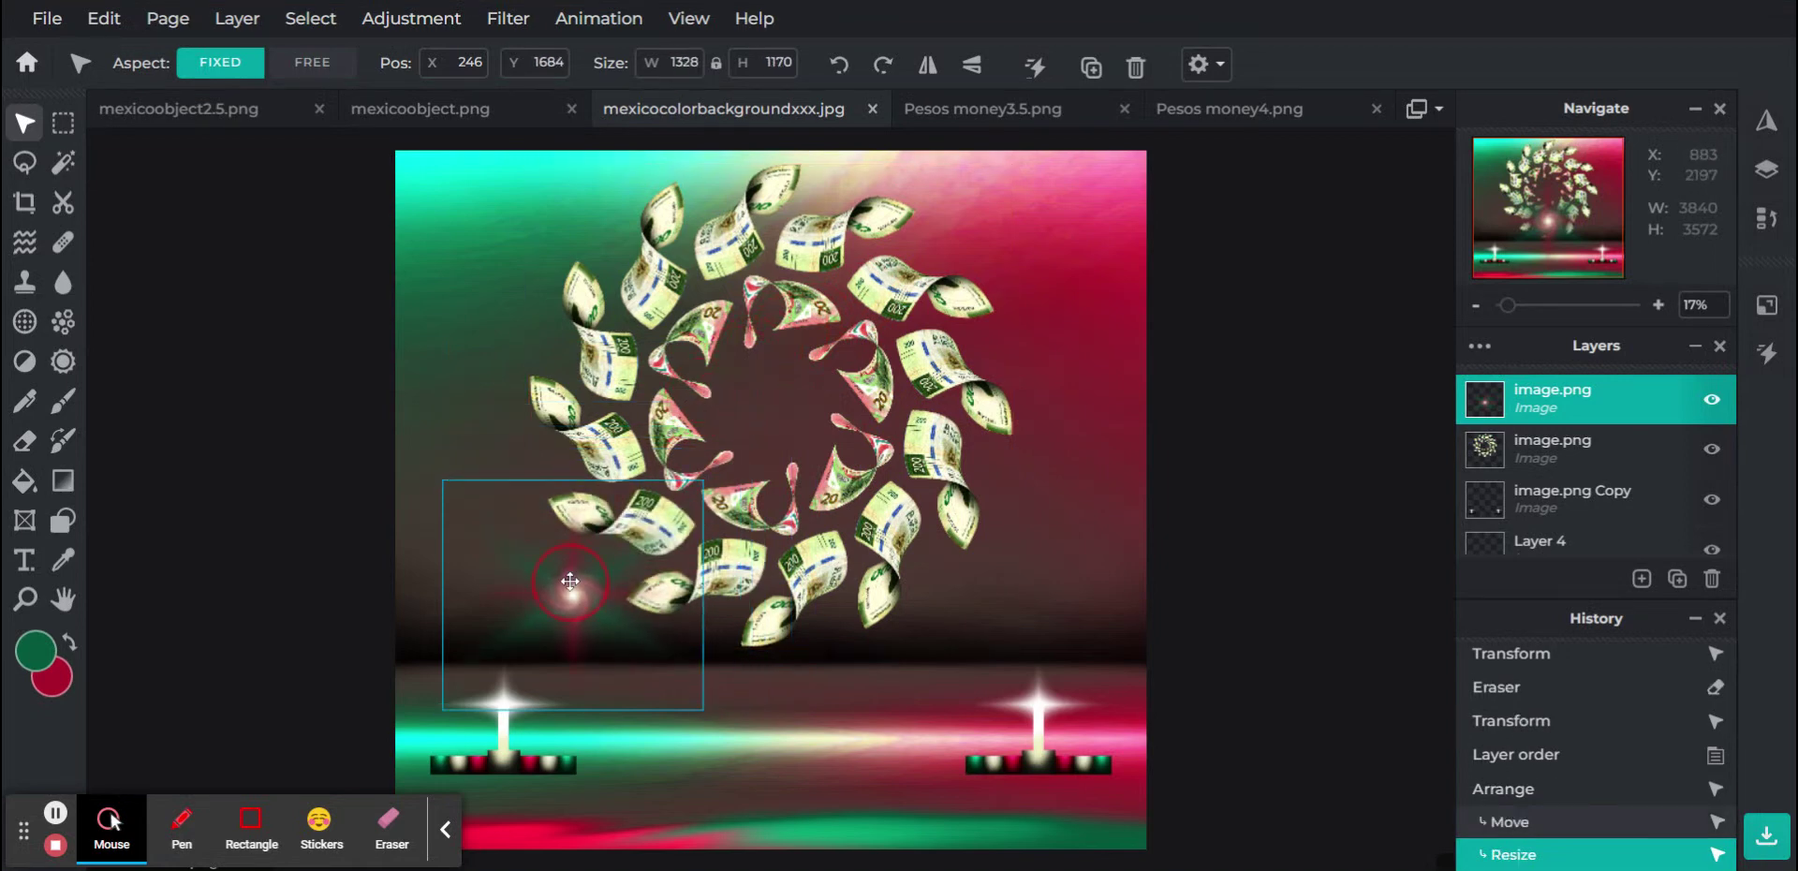
drag(571, 585, 766, 392)
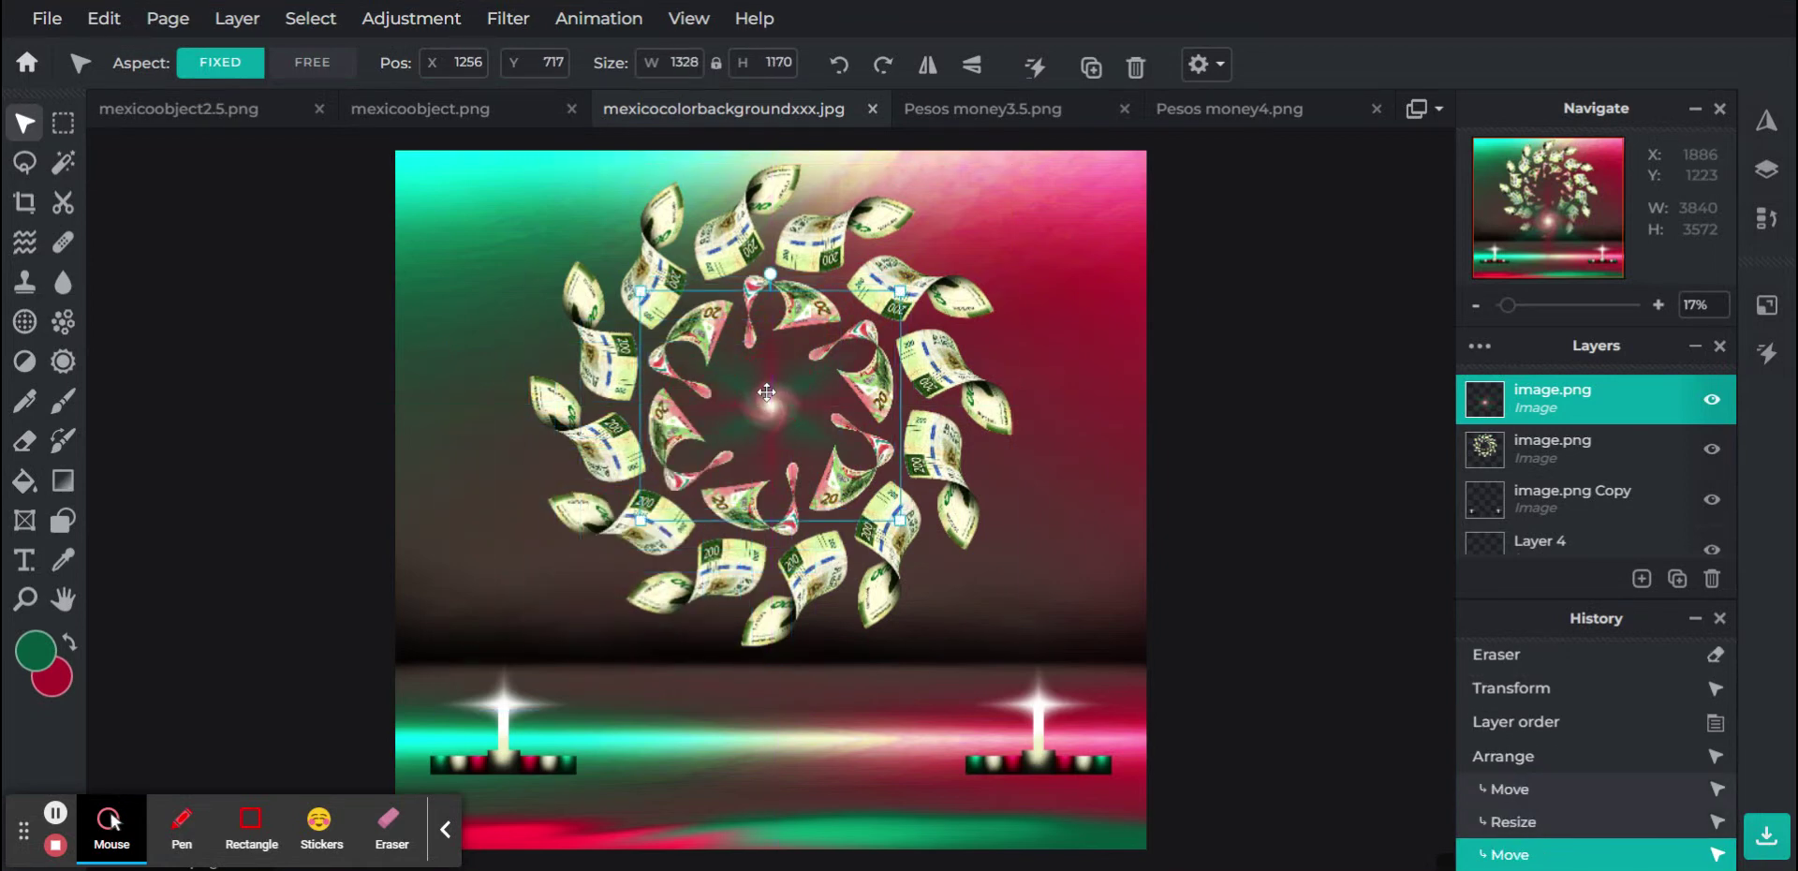
click(1355, 402)
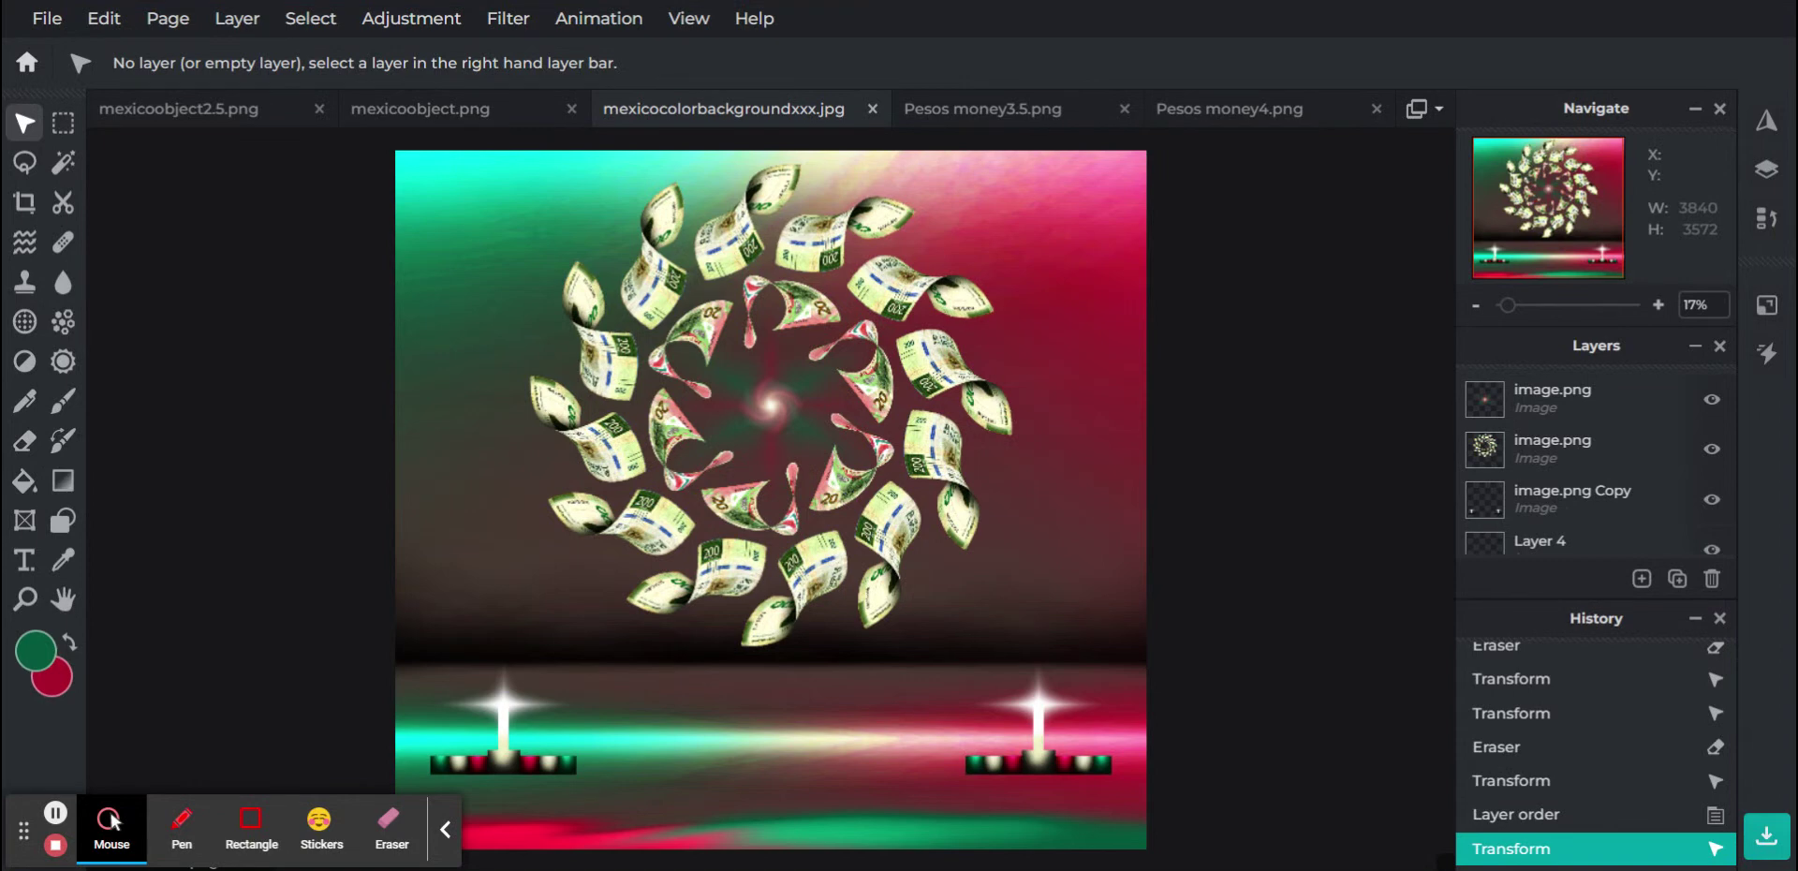
Copy the whole selected coin ring image from Pesos money4.png
click(1008, 112)
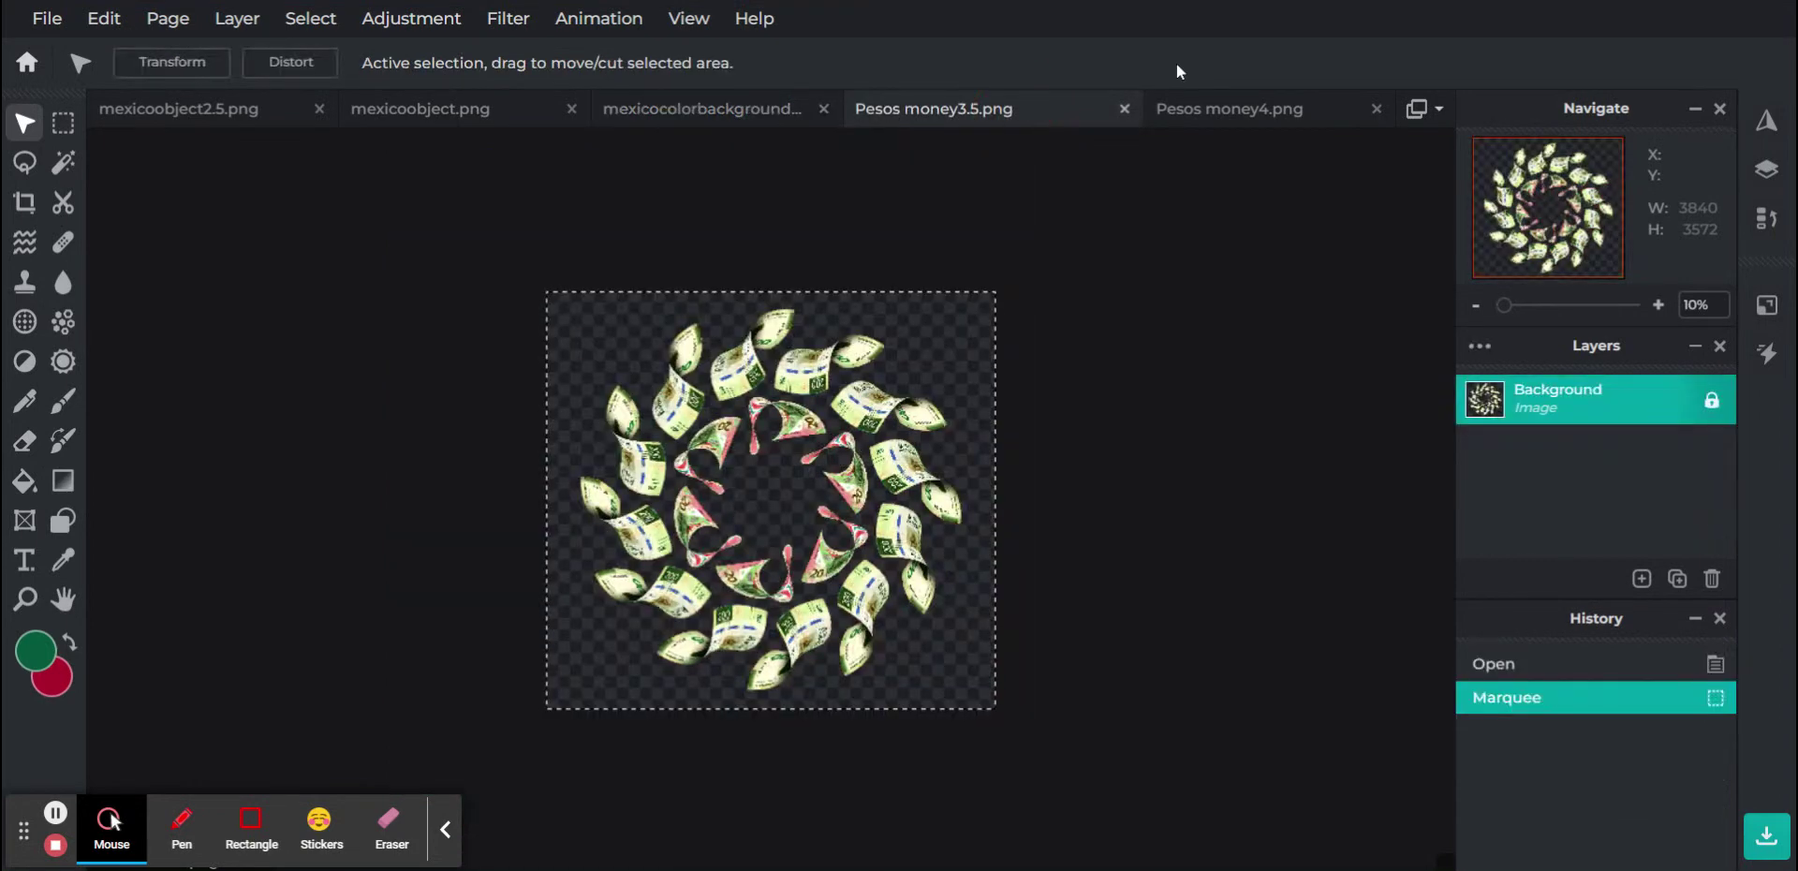
click(1225, 120)
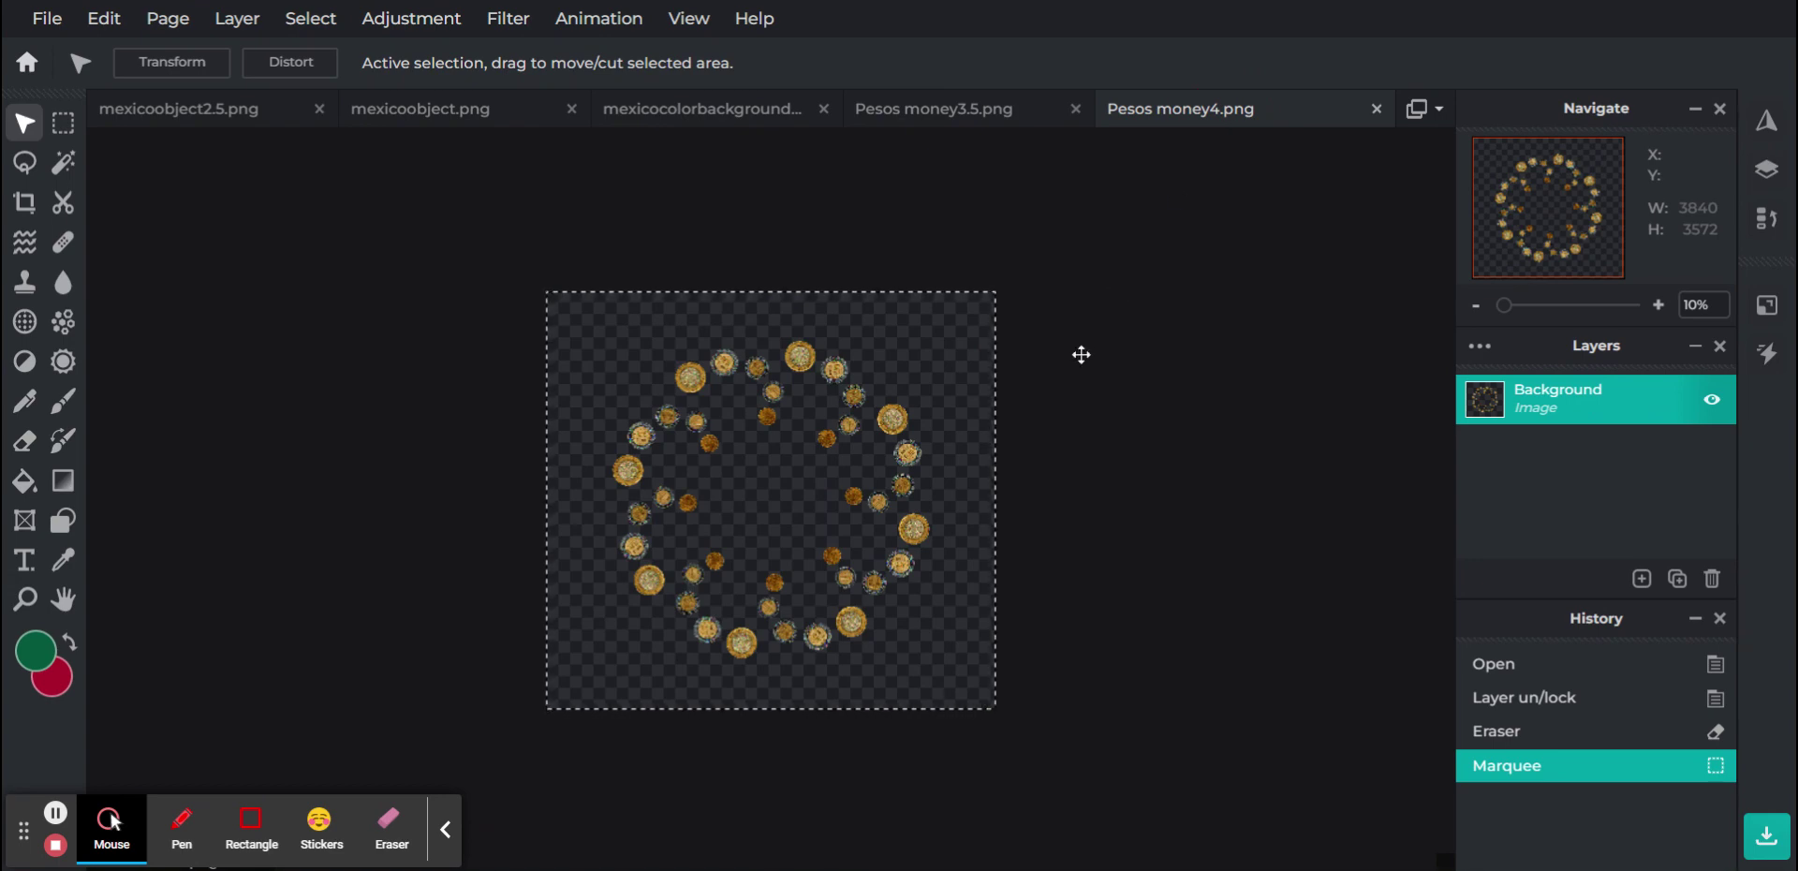
scroll(1077, 354, up, 2)
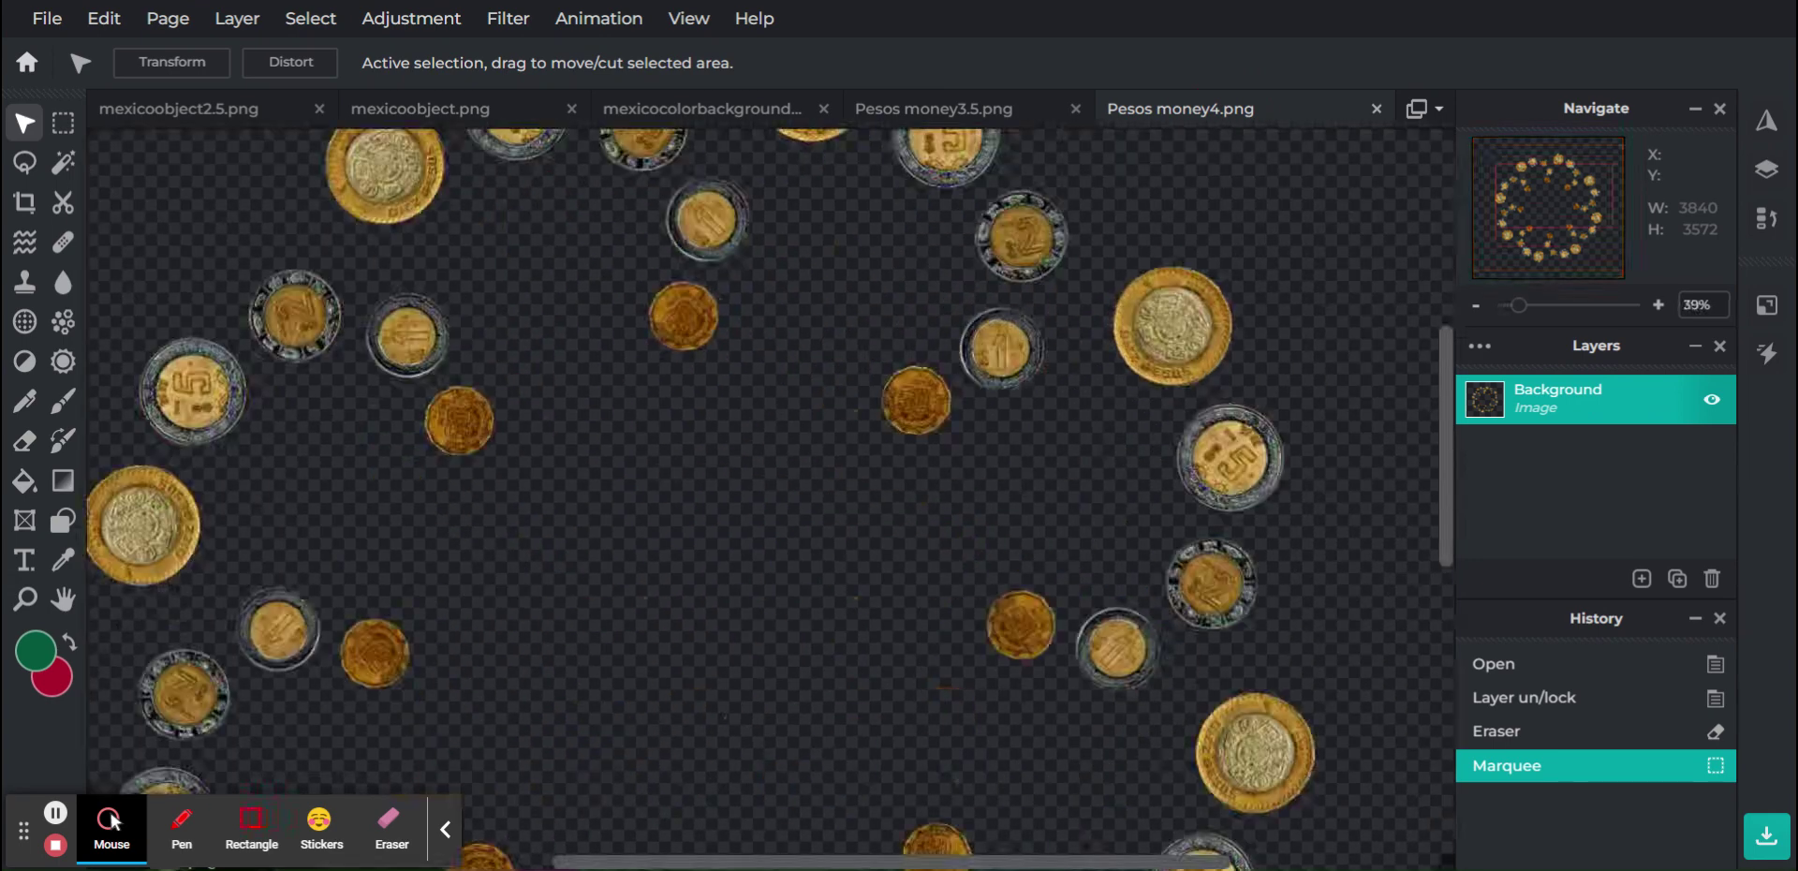
scroll(773, 496, down, 2)
scroll(773, 496, up, 3)
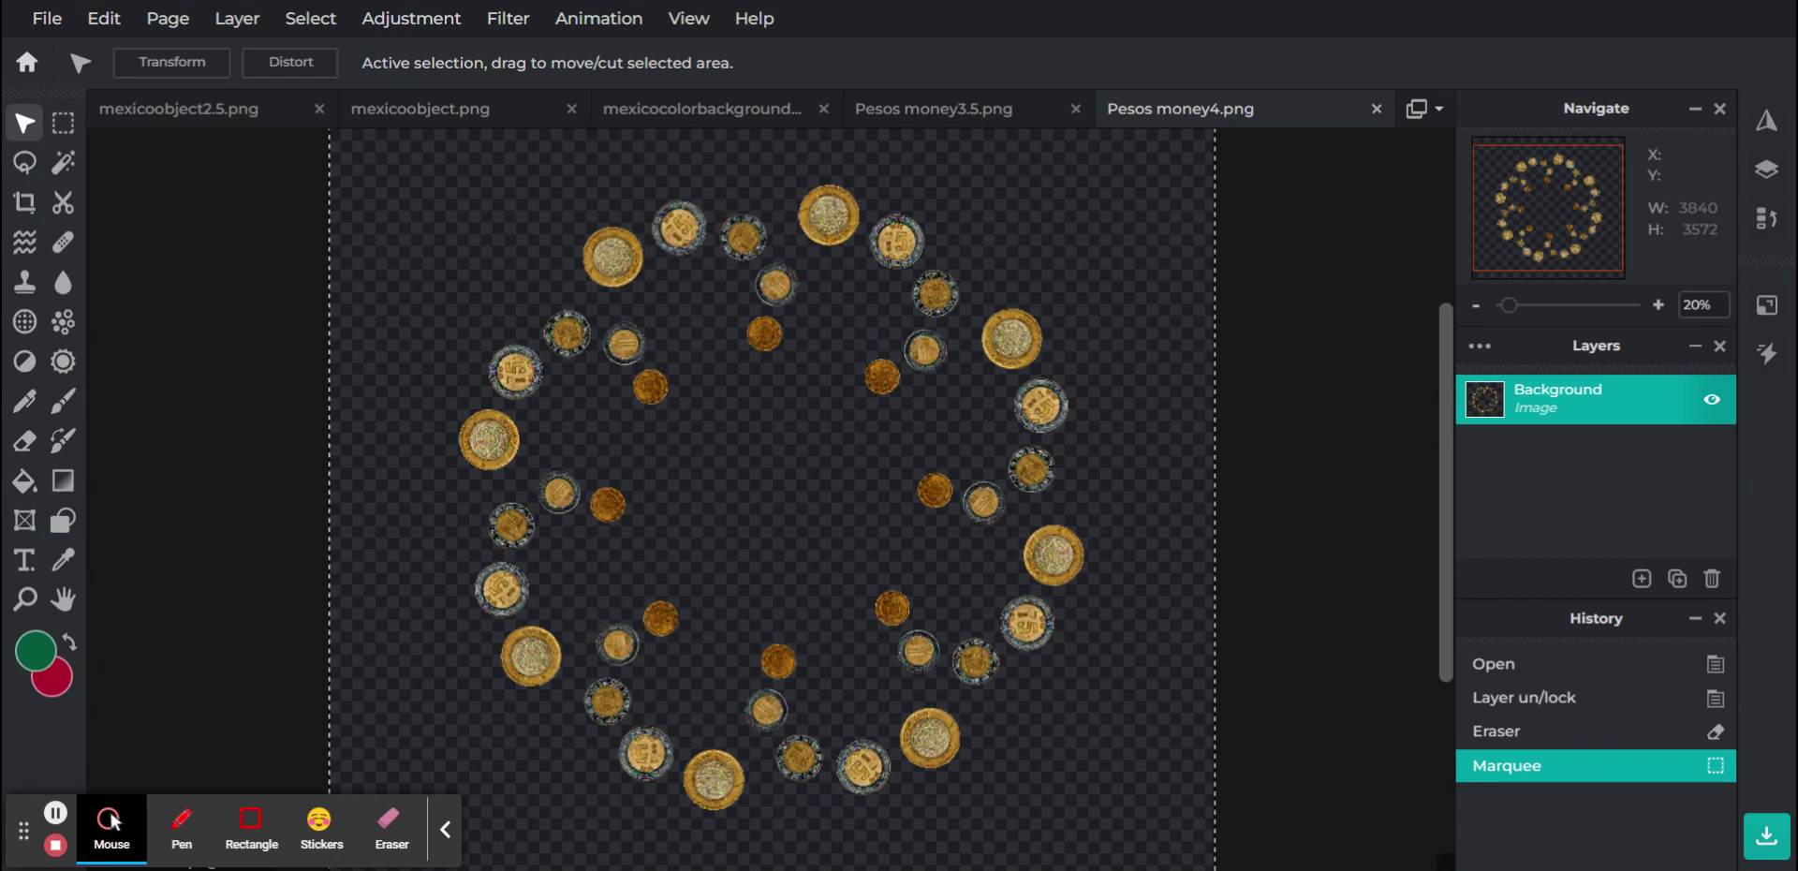
key(ctrl+d)
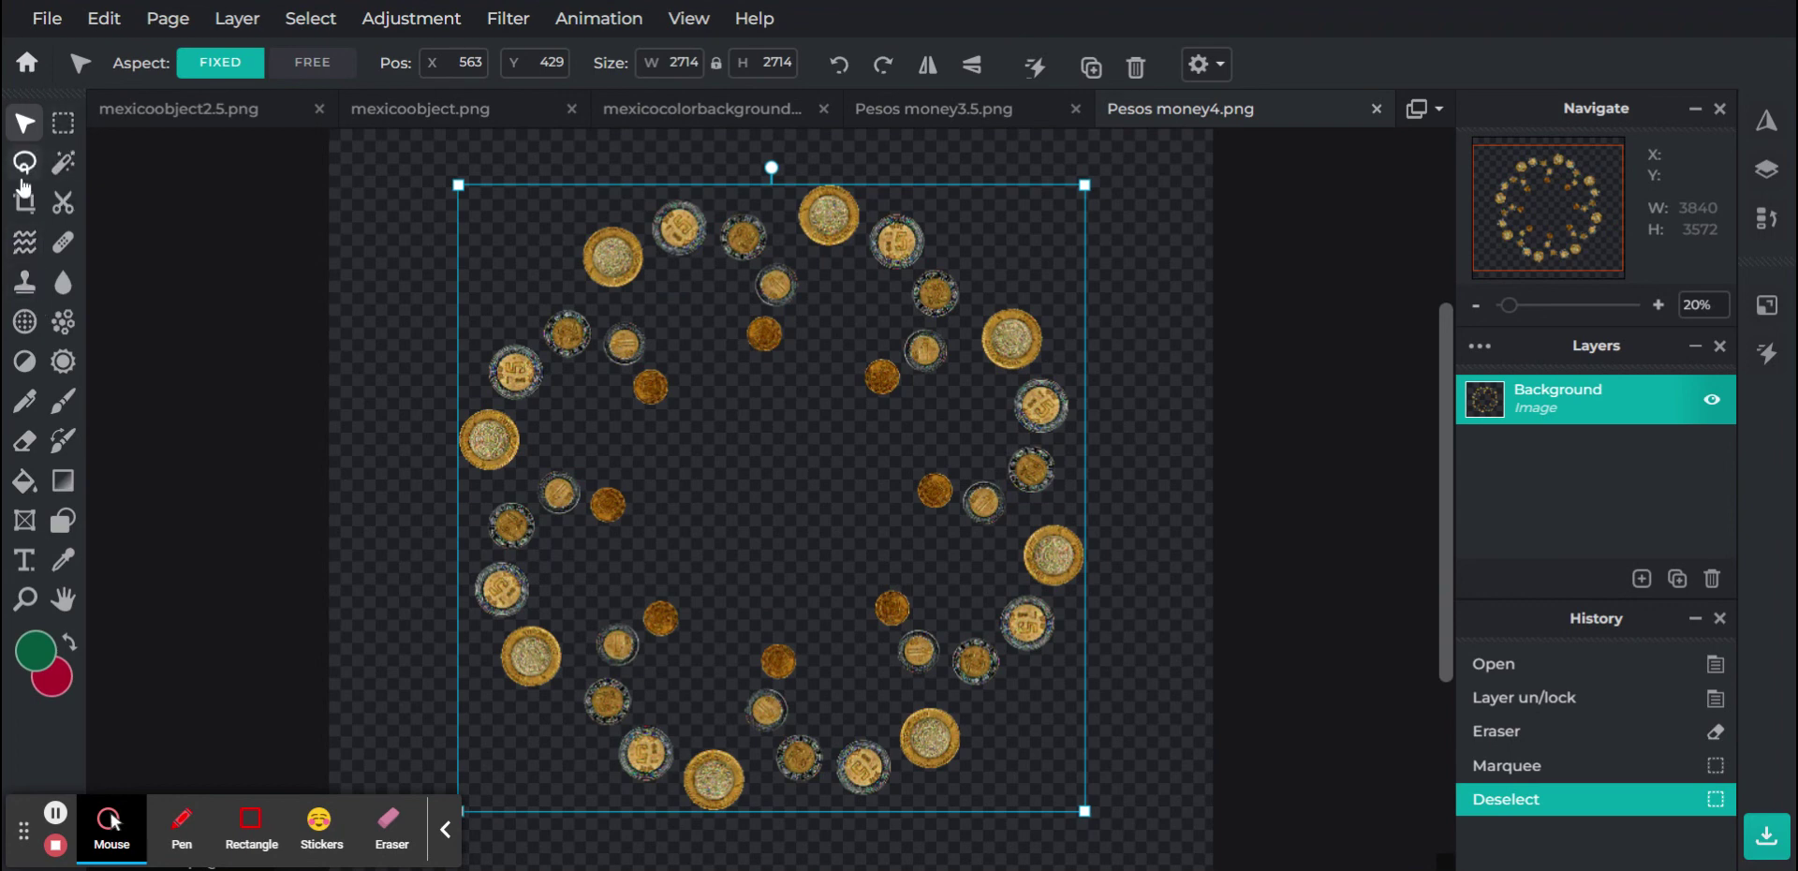
click(1547, 767)
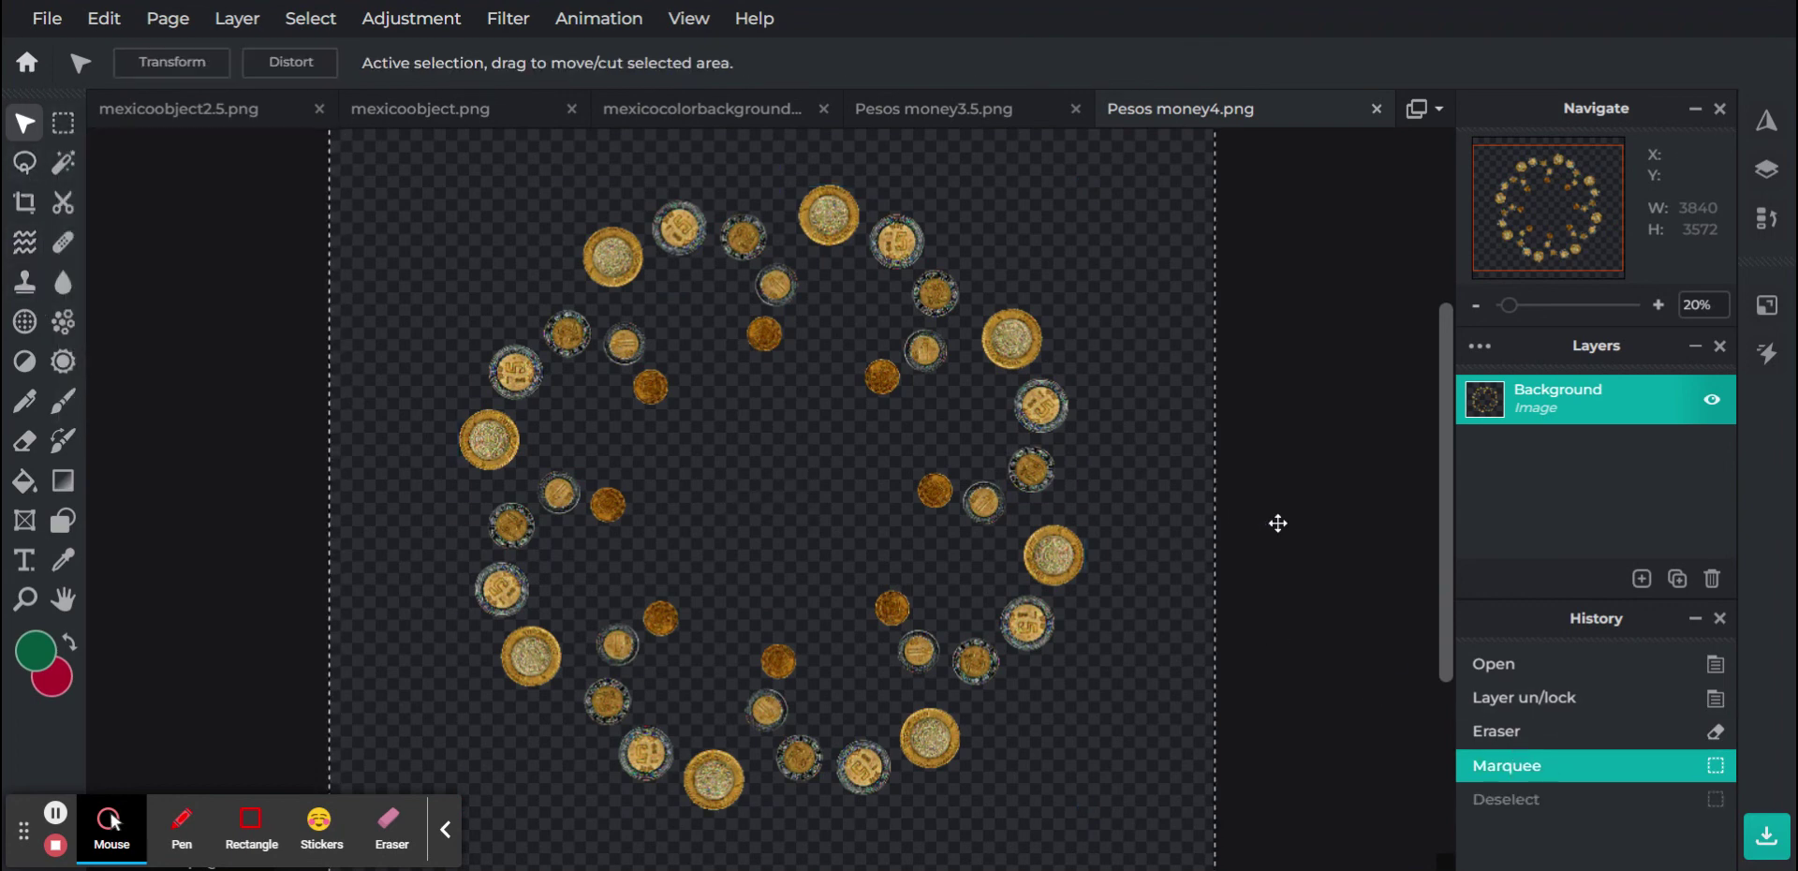
key(ctrl+c)
Paste the coin ring into mexicocolorbackgroundxxx.jpg as a layer above the swirl
click(941, 122)
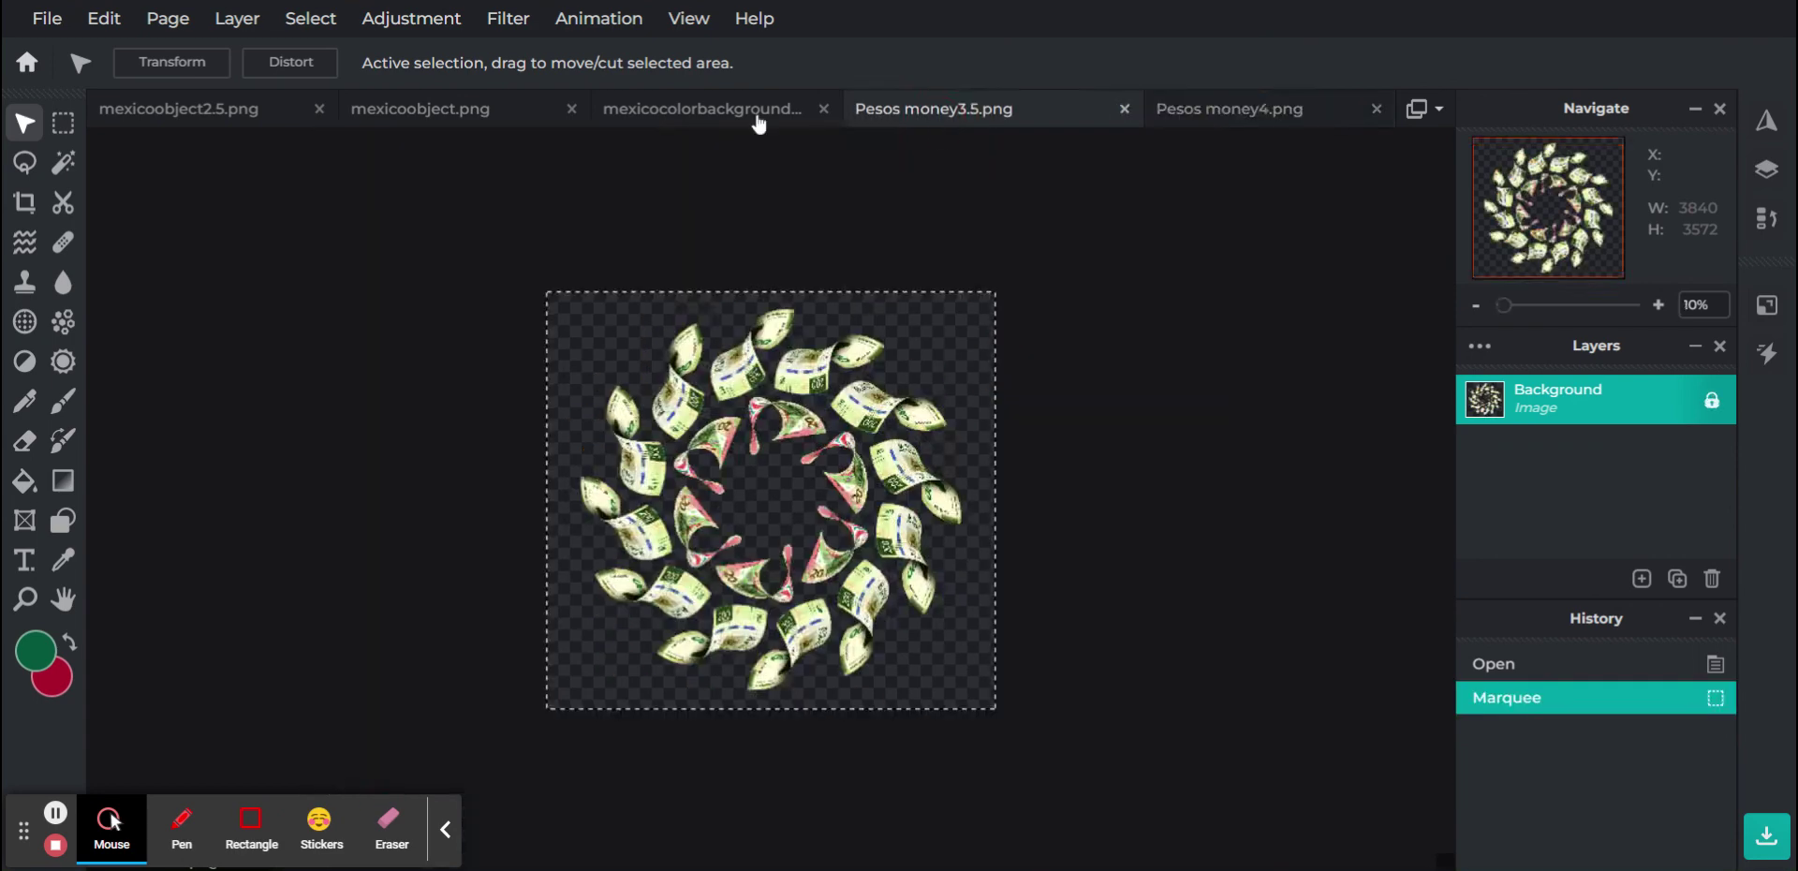
click(726, 105)
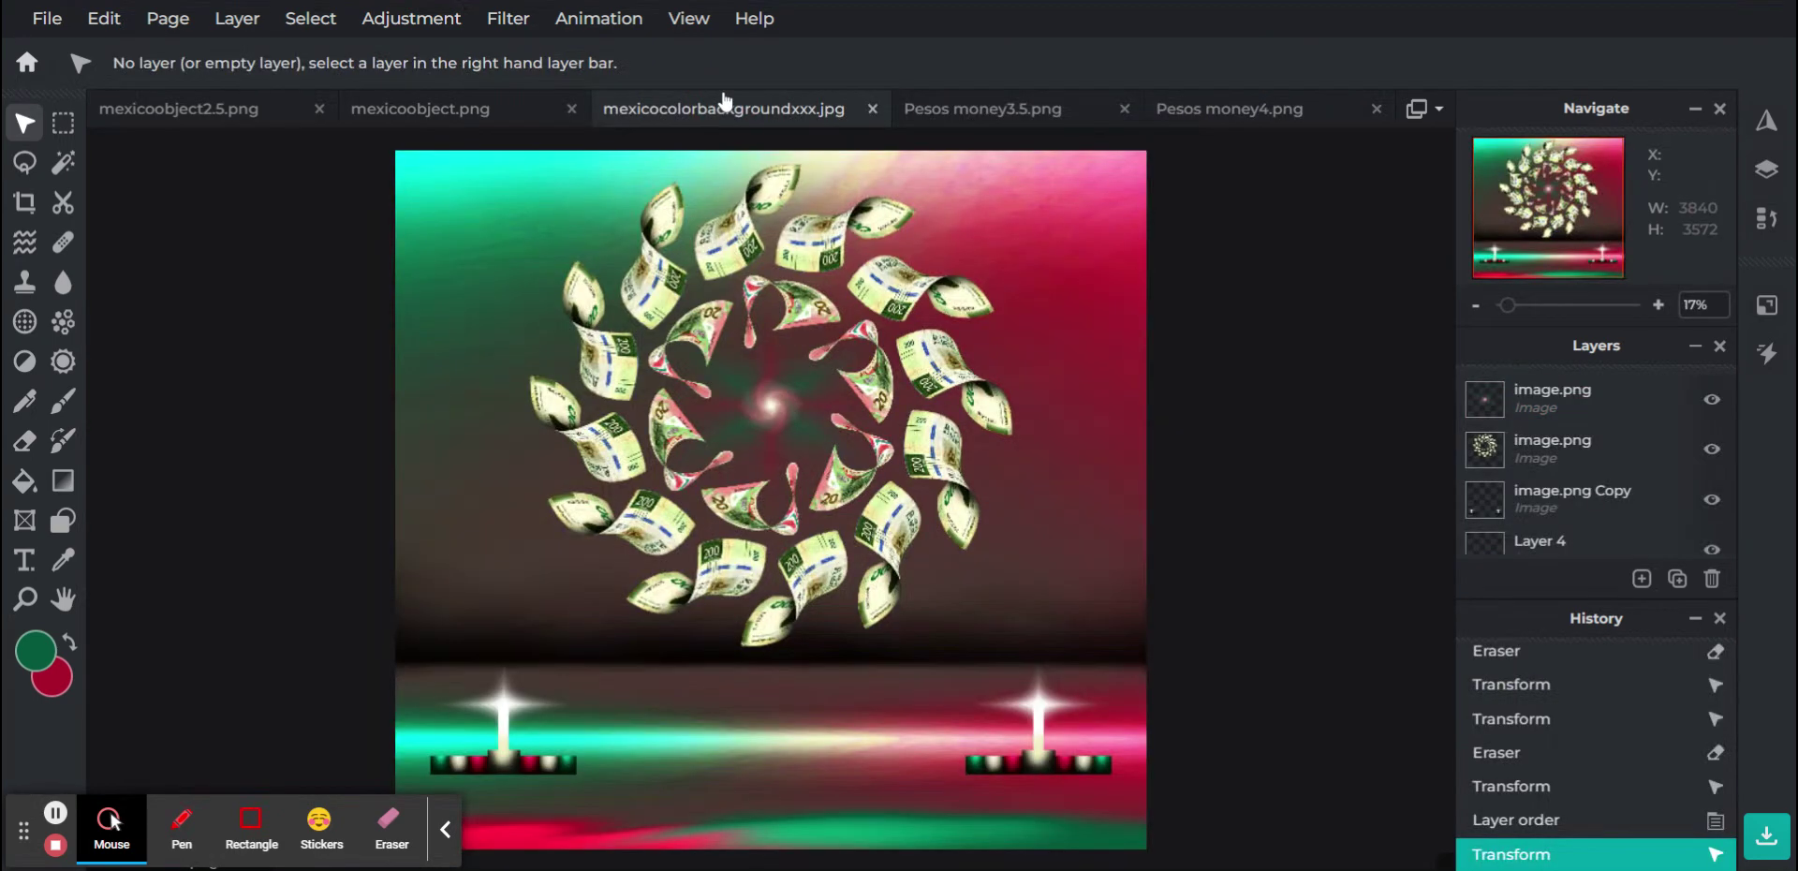
key(ctrl+v)
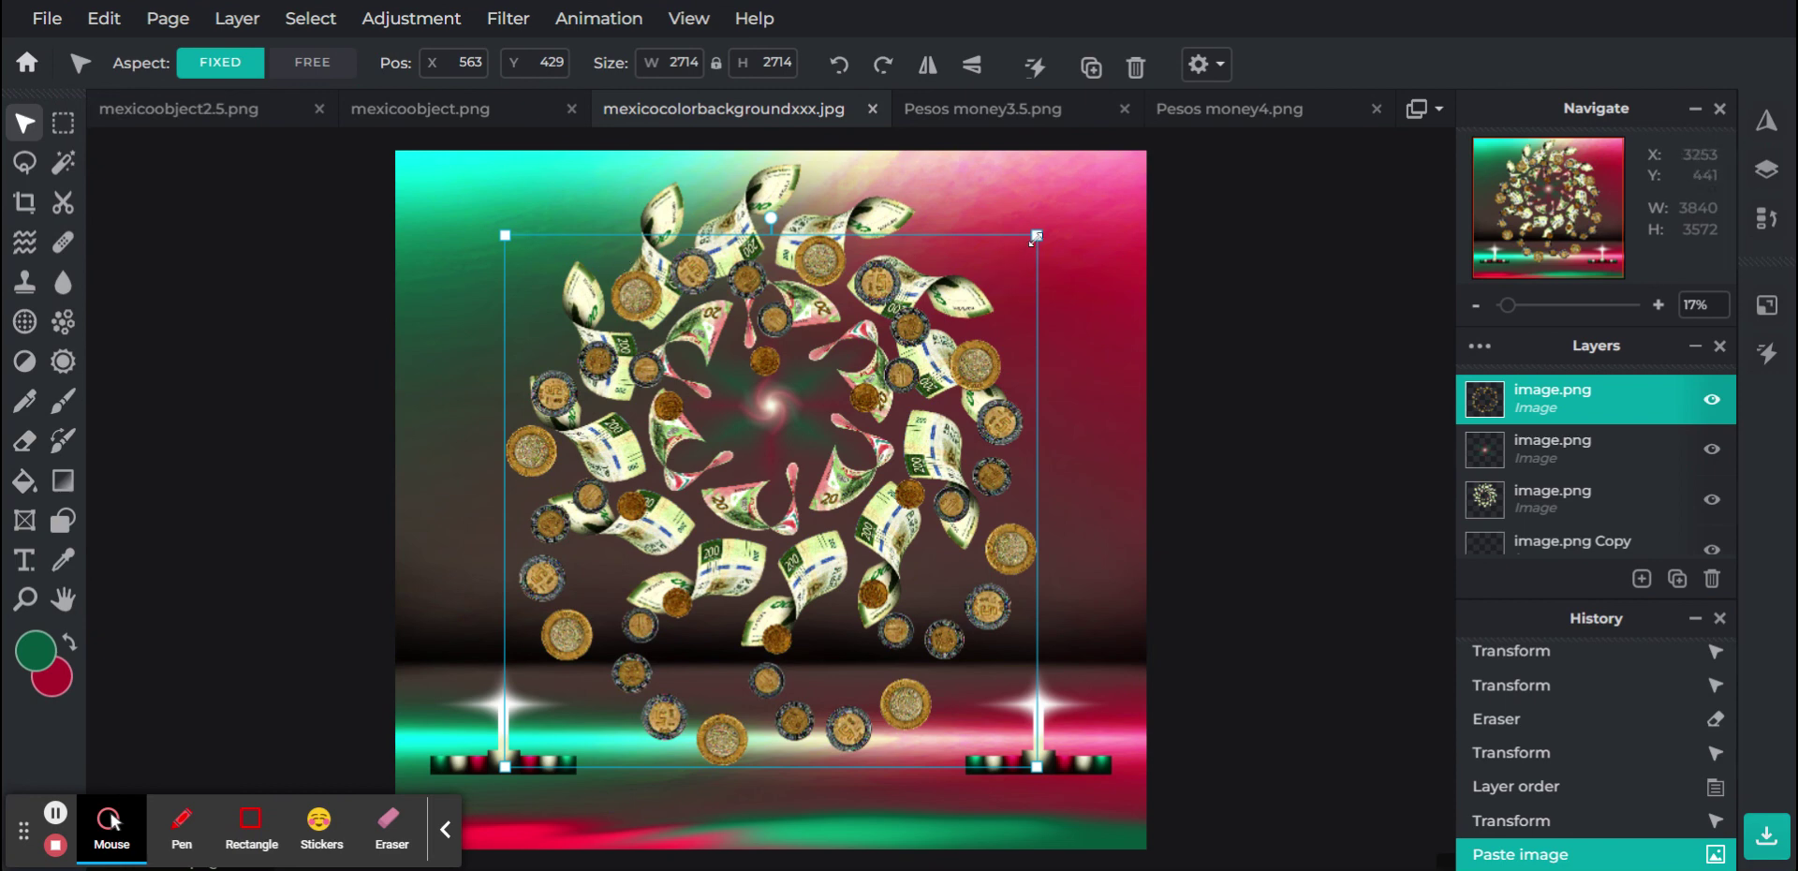
Shrink the coin ring to 1350 × 1350 px and place it over the banknote ring's right side at X 2402, Y 627
drag(1037, 237, 1192, 301)
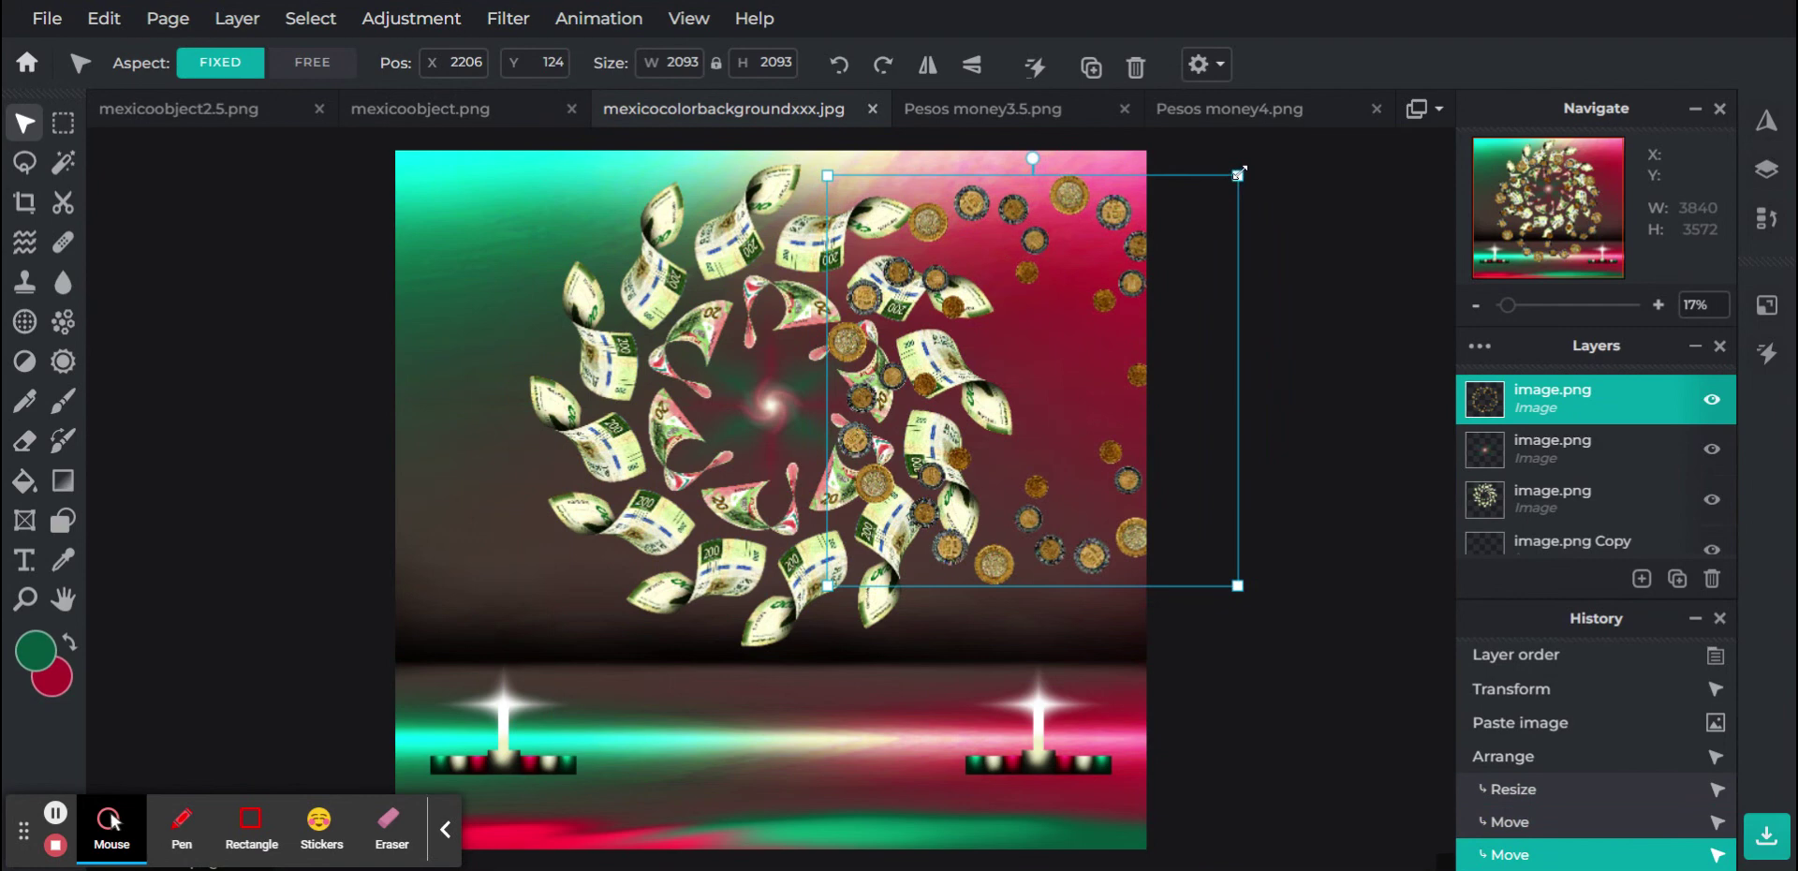
drag(1238, 174, 1059, 345)
drag(1031, 424, 1099, 356)
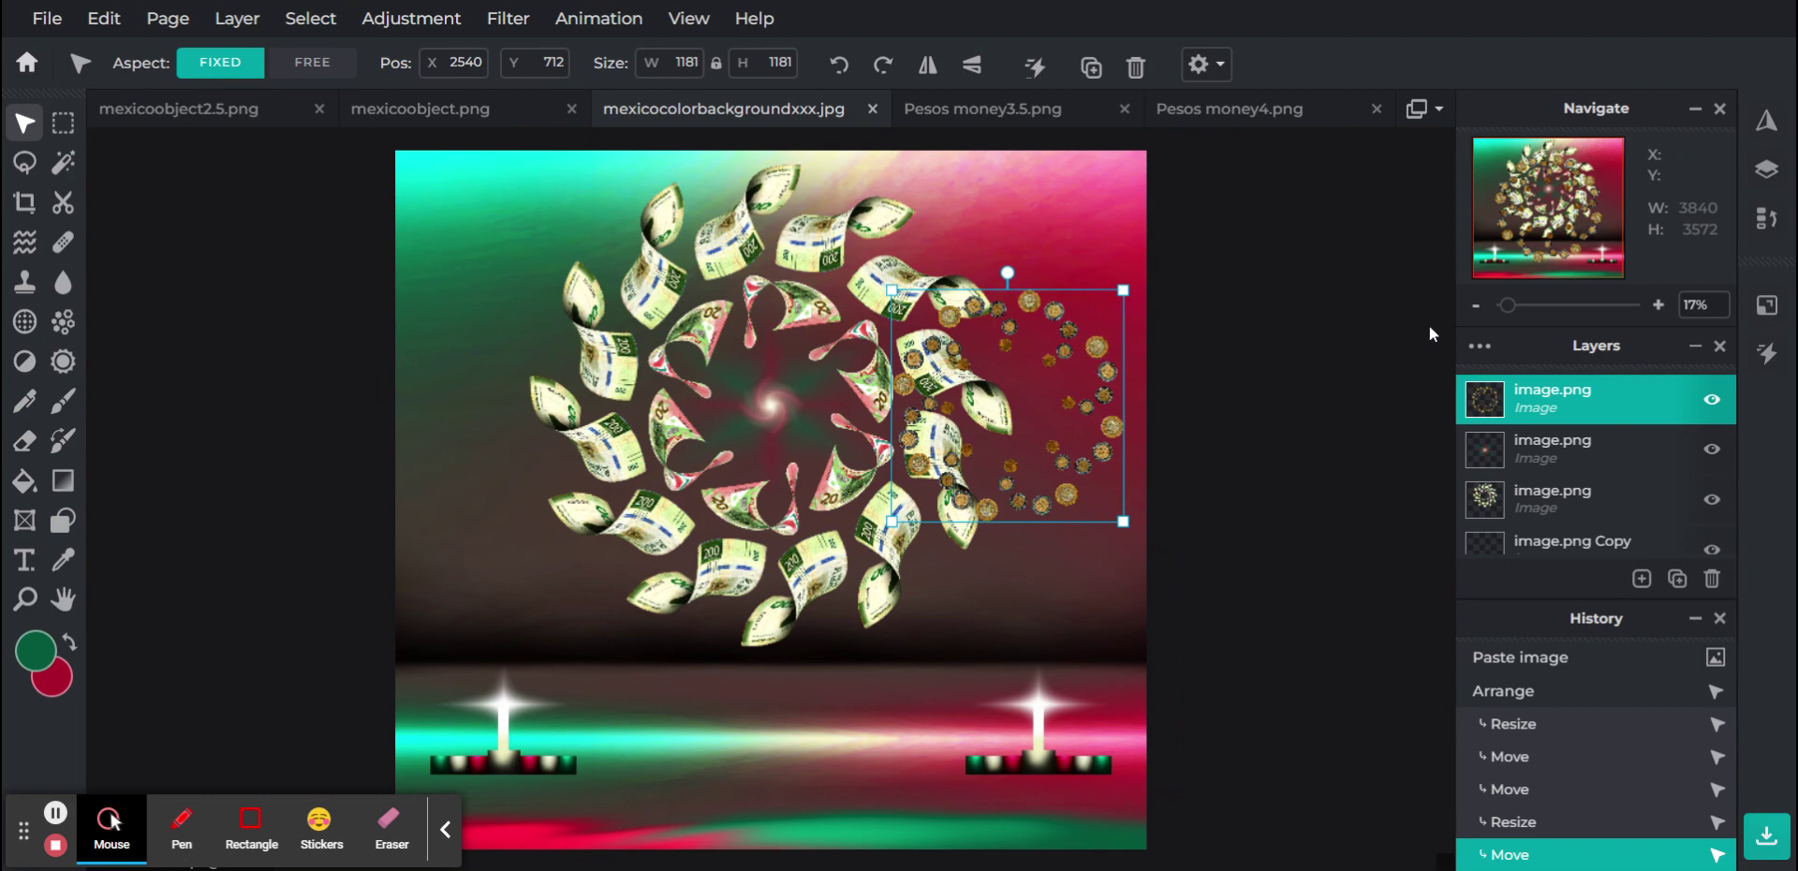
click(1516, 309)
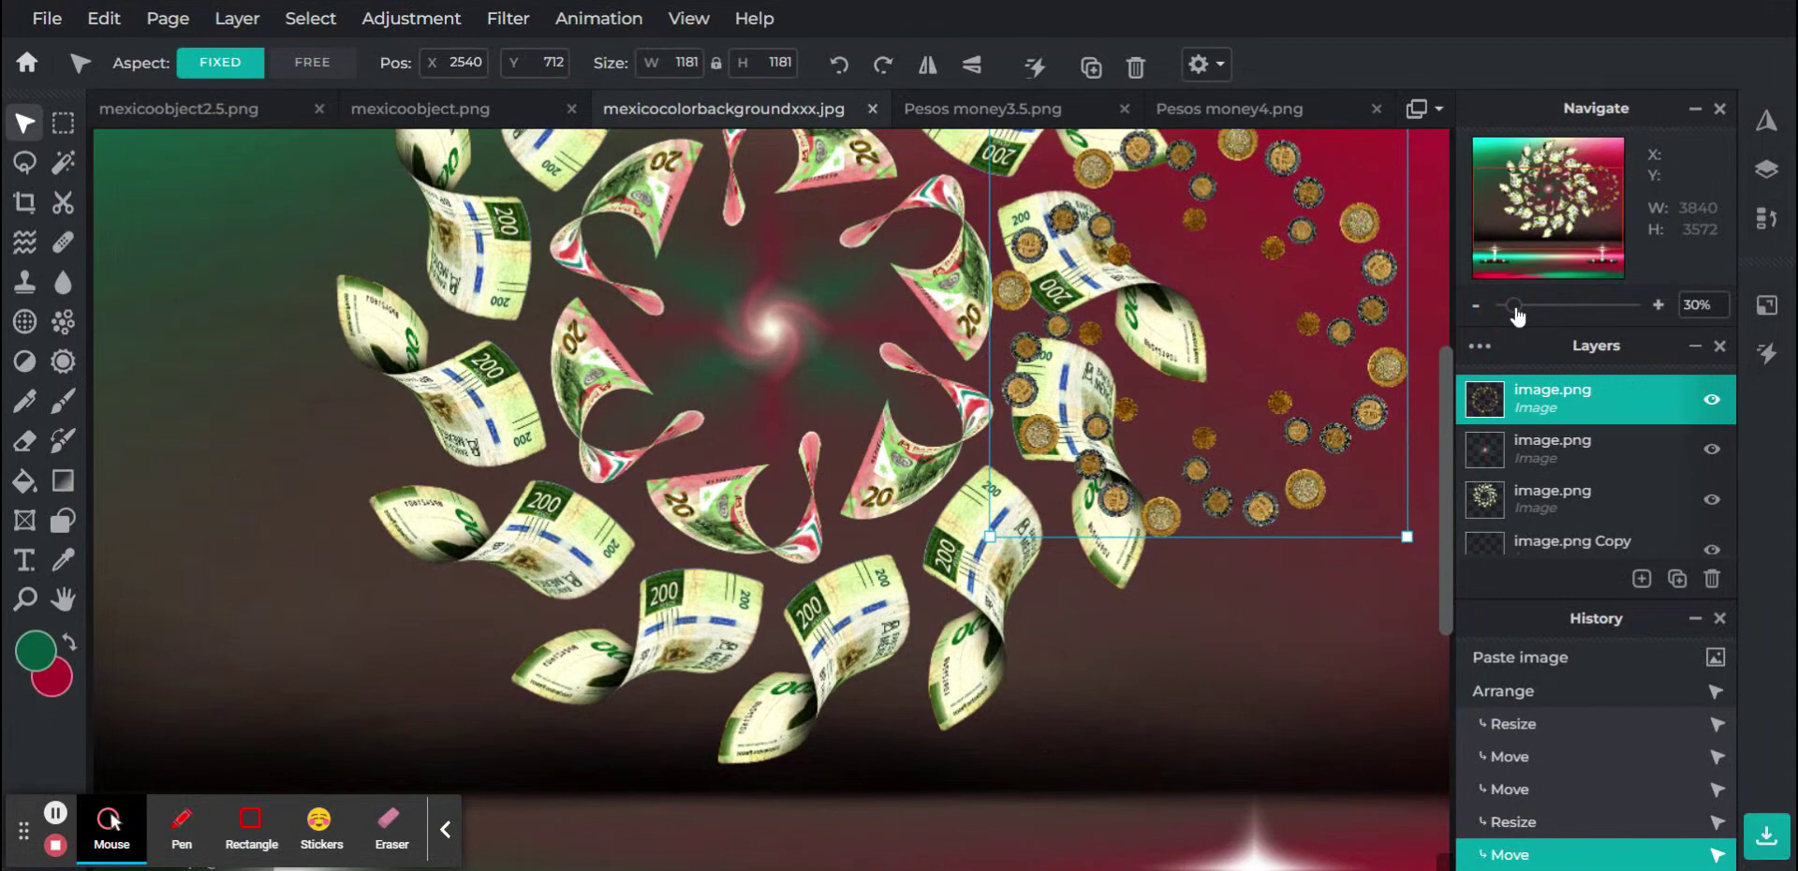
drag(1540, 228, 1540, 209)
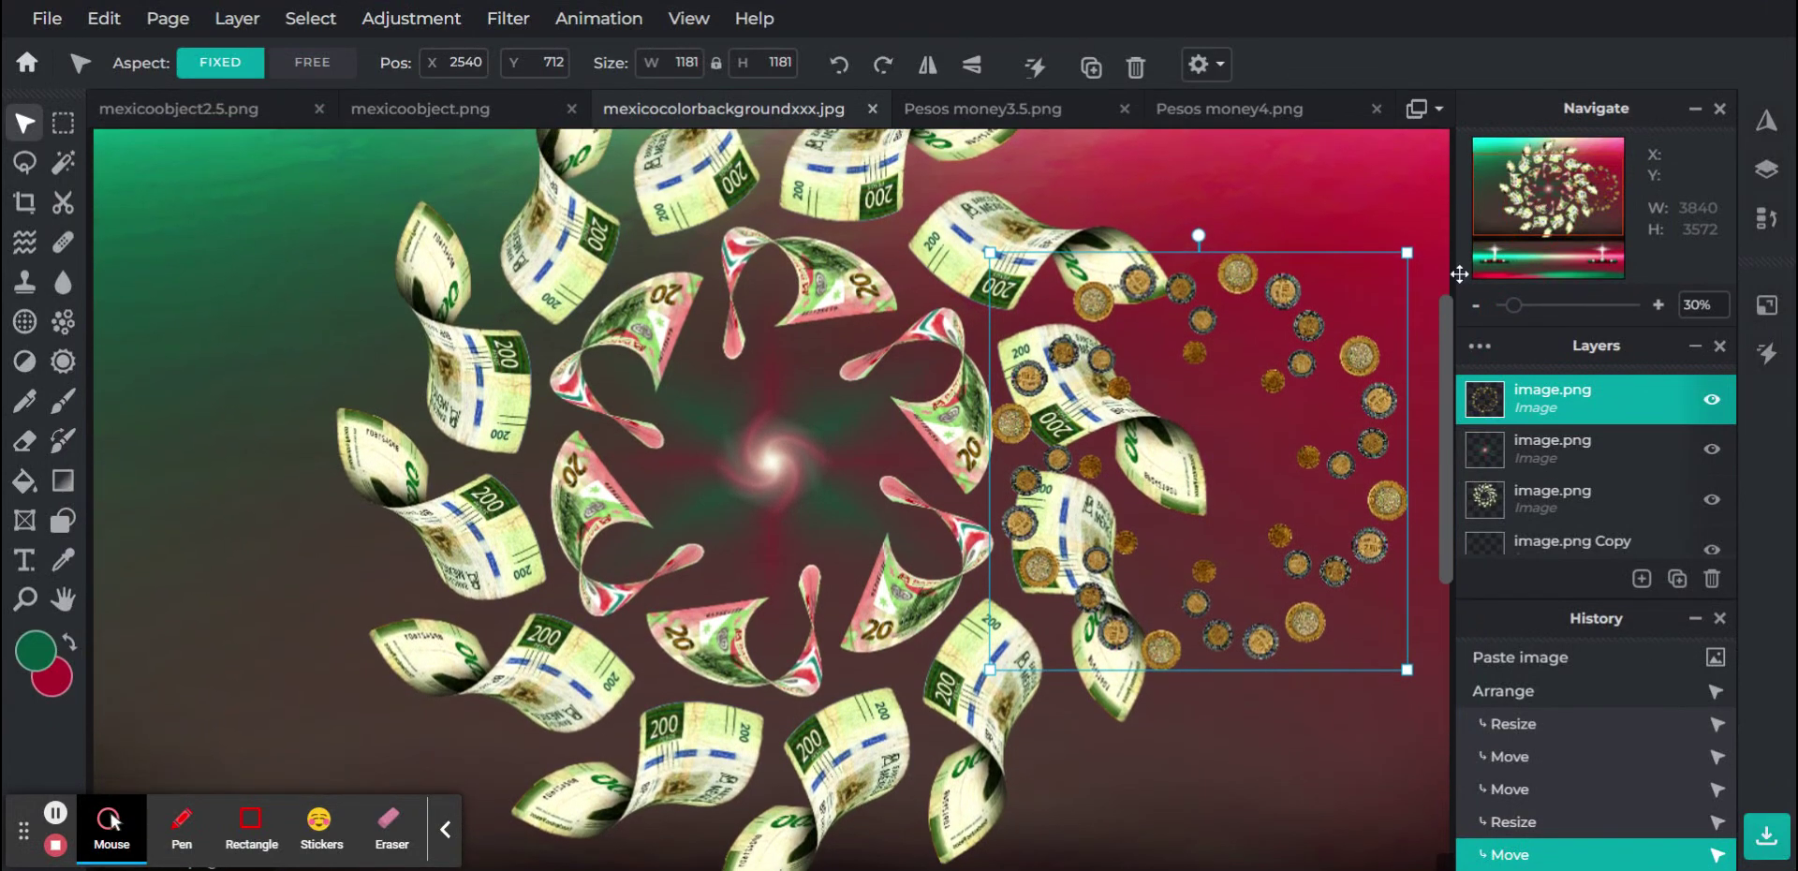
mouse_move(1291, 318)
mouse_down()
mouse_move(1314, 318)
mouse_move(1289, 313)
mouse_up()
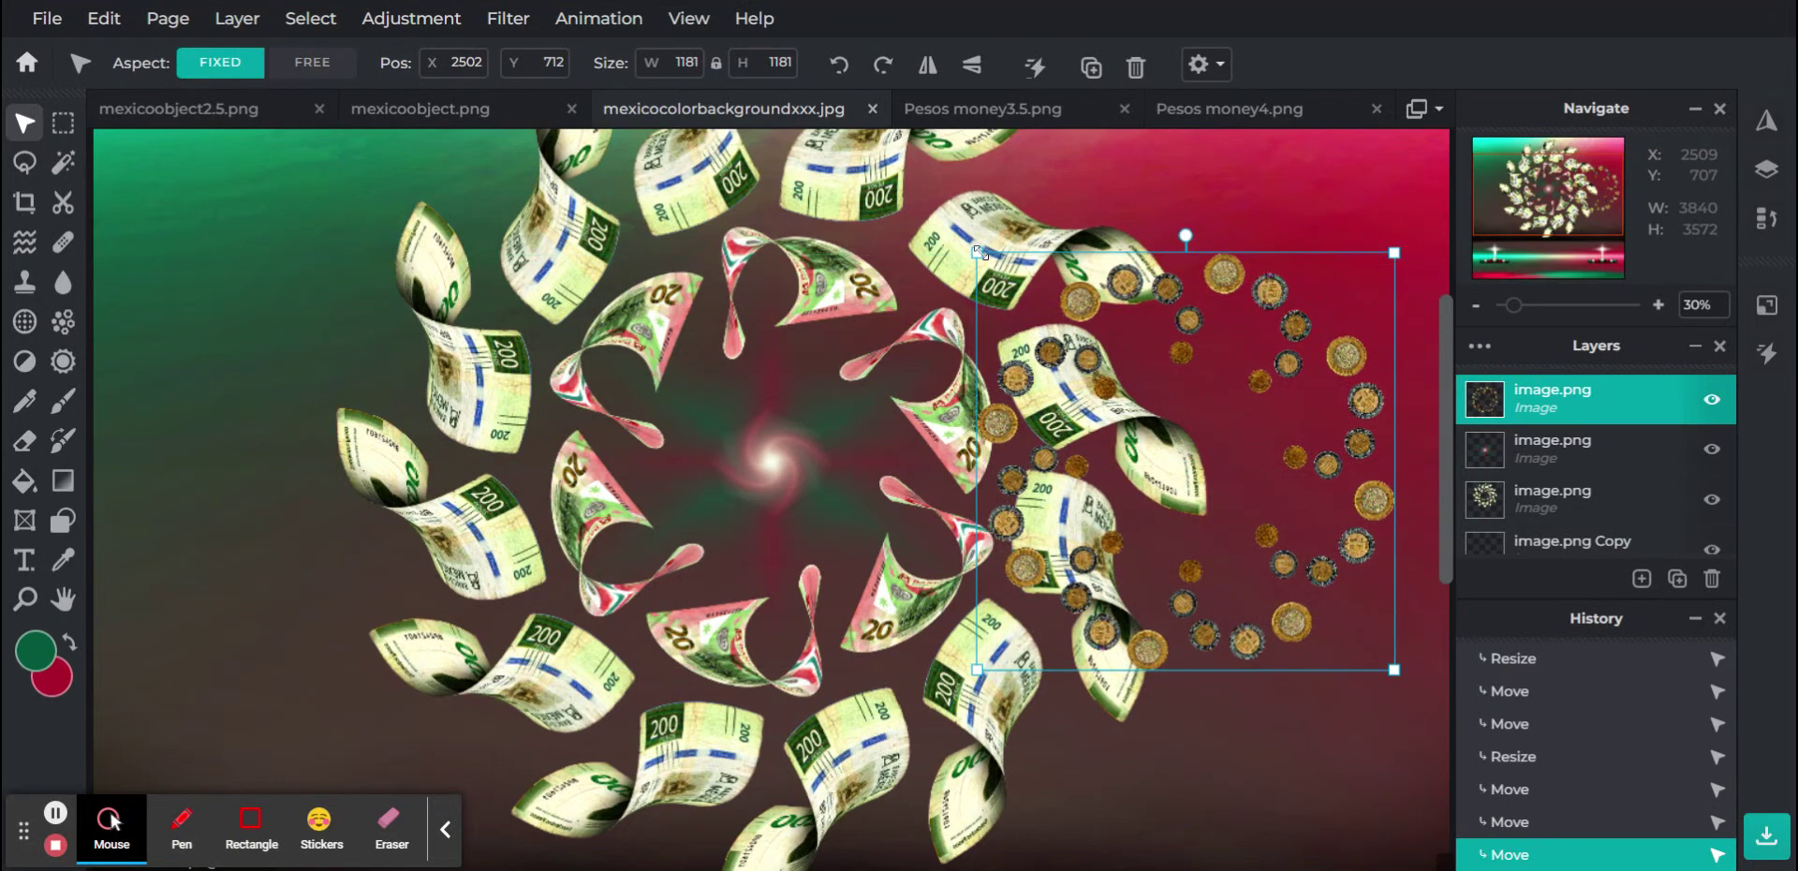
drag(980, 253, 918, 193)
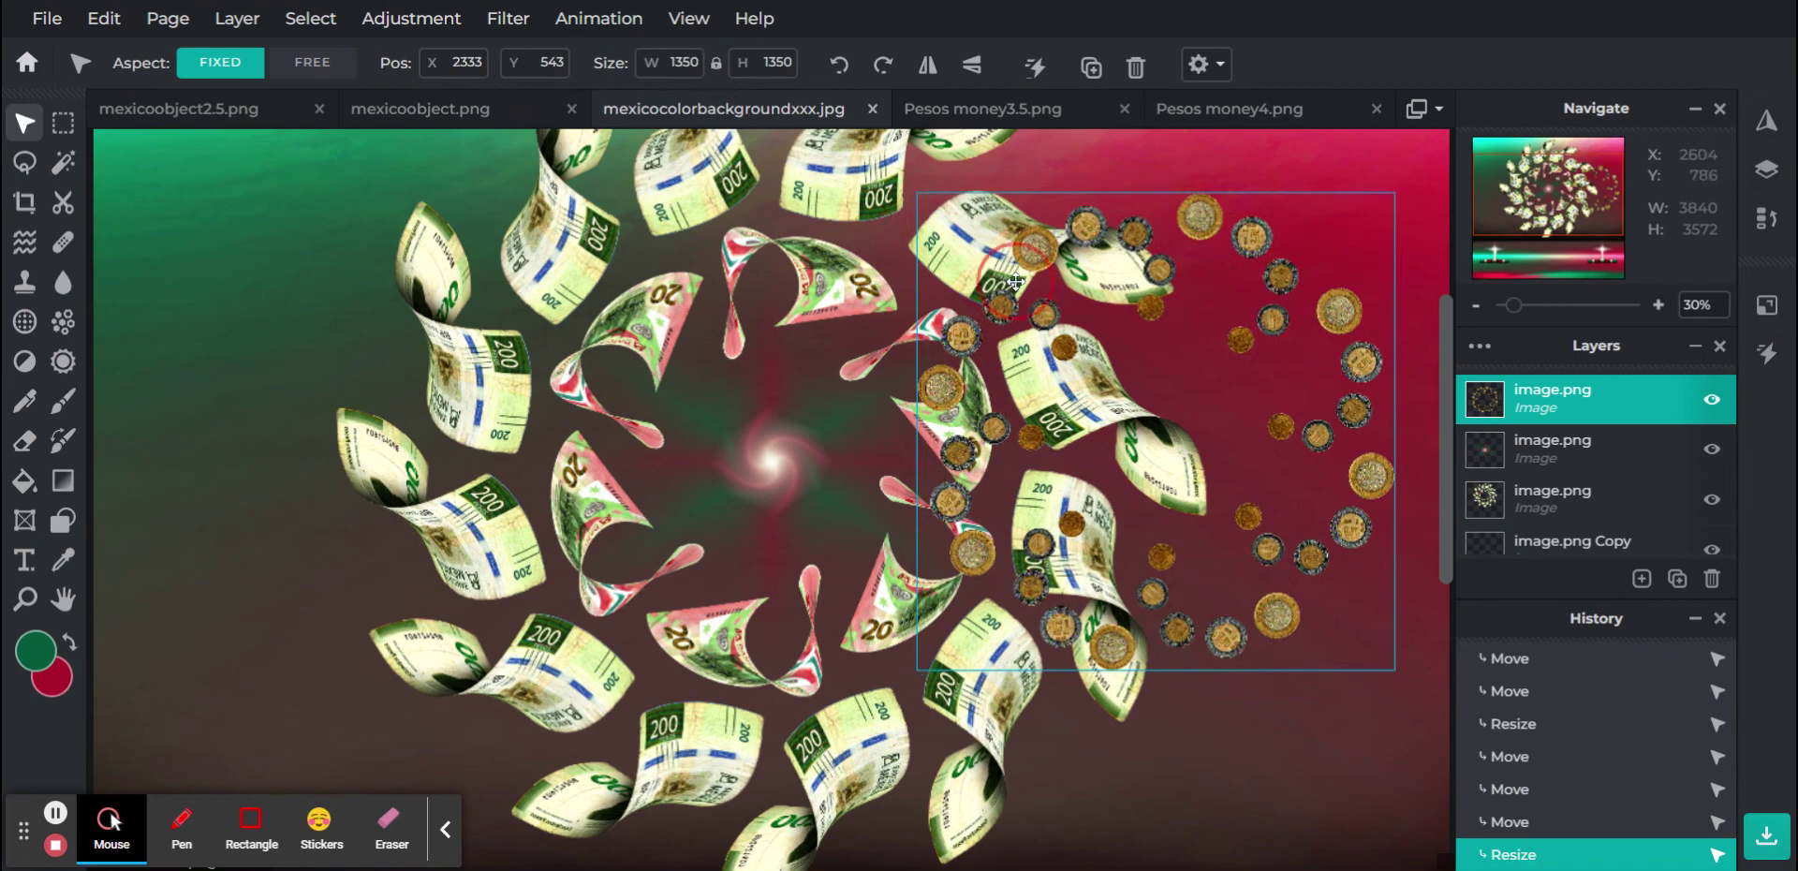
drag(1017, 281, 1040, 309)
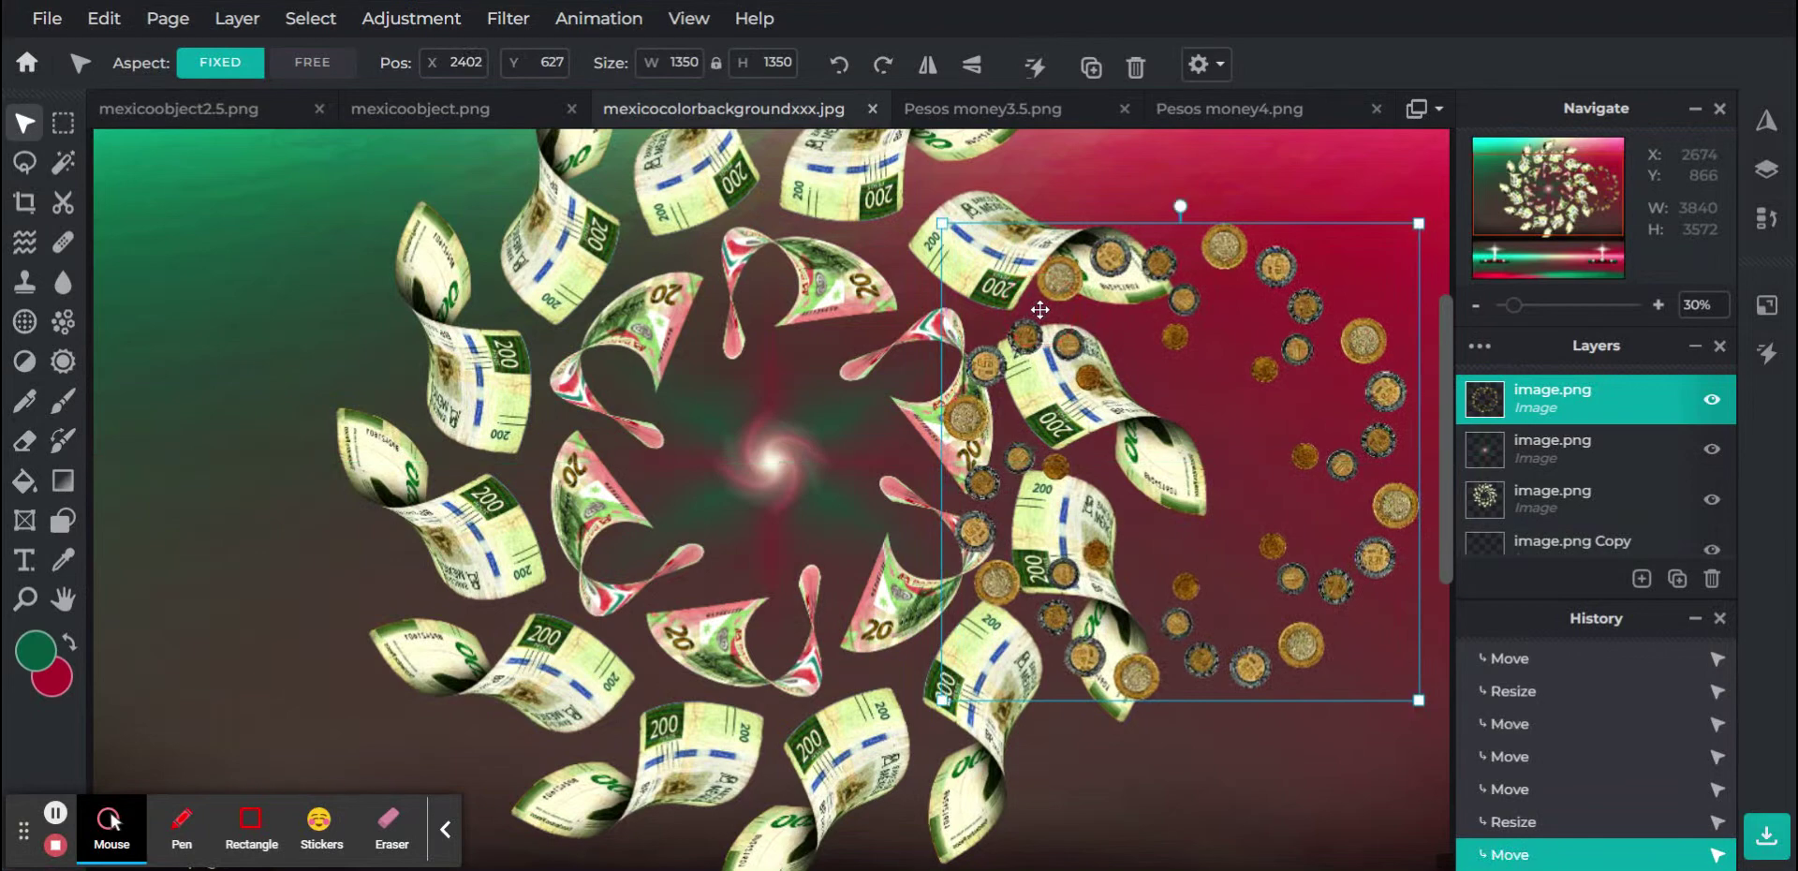
Duplicate the coin ring, flip the copy horizontally and place it over the banknote ring's left side at X -229, Y 627
key(ctrl+j)
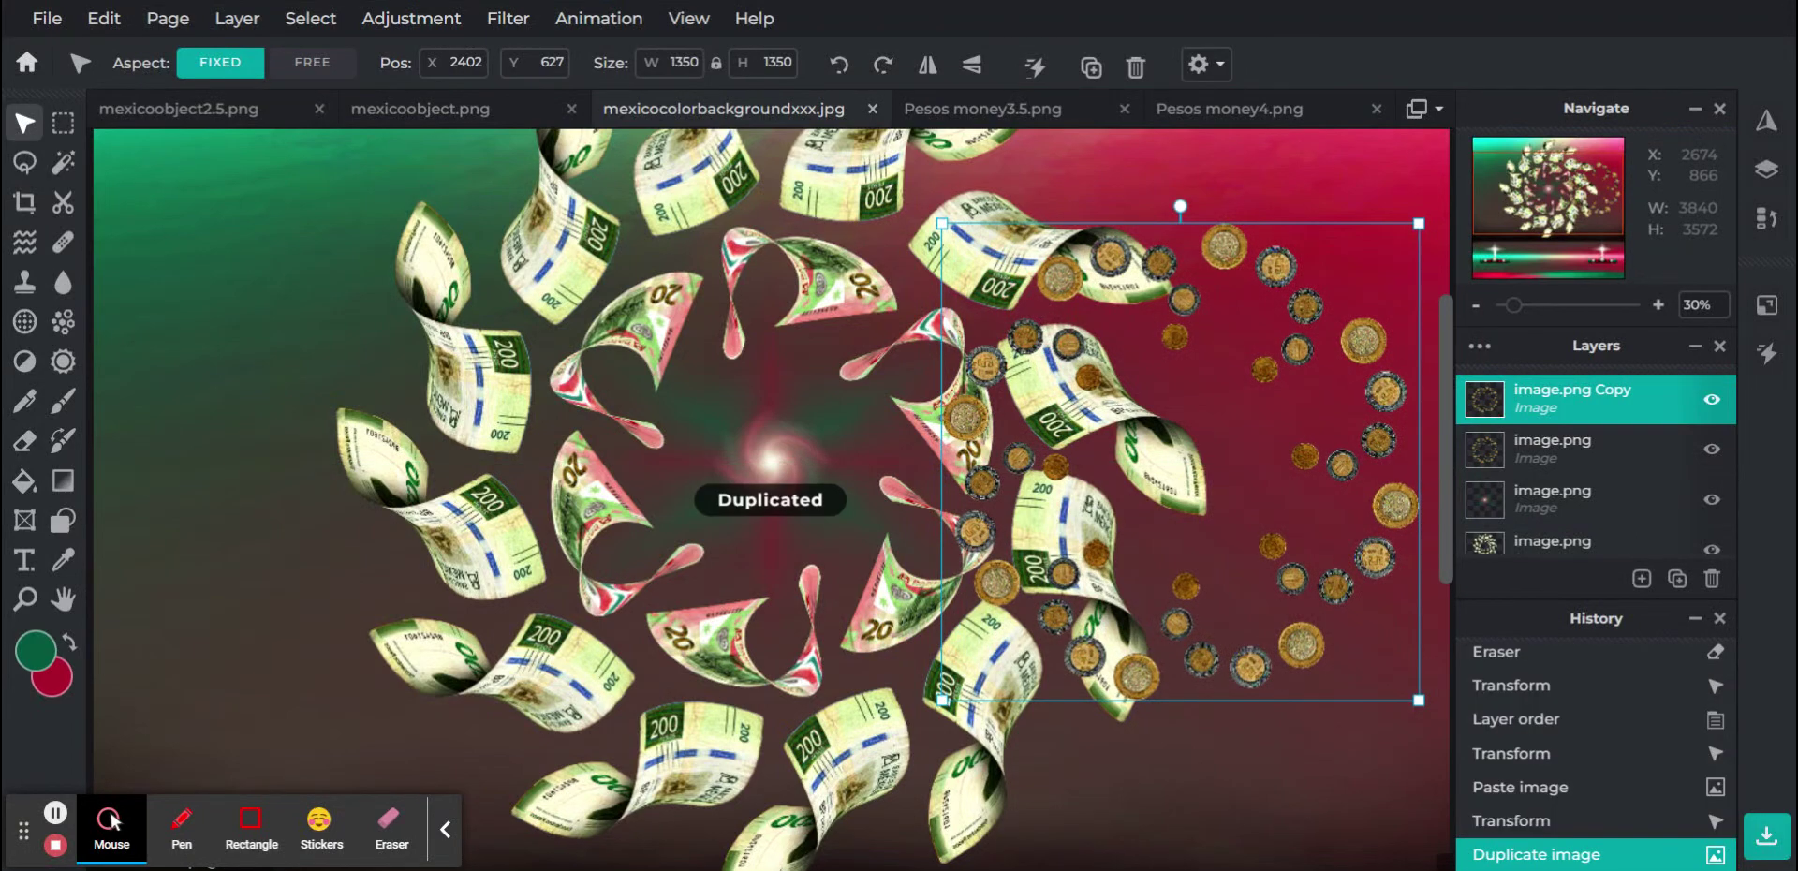
click(928, 65)
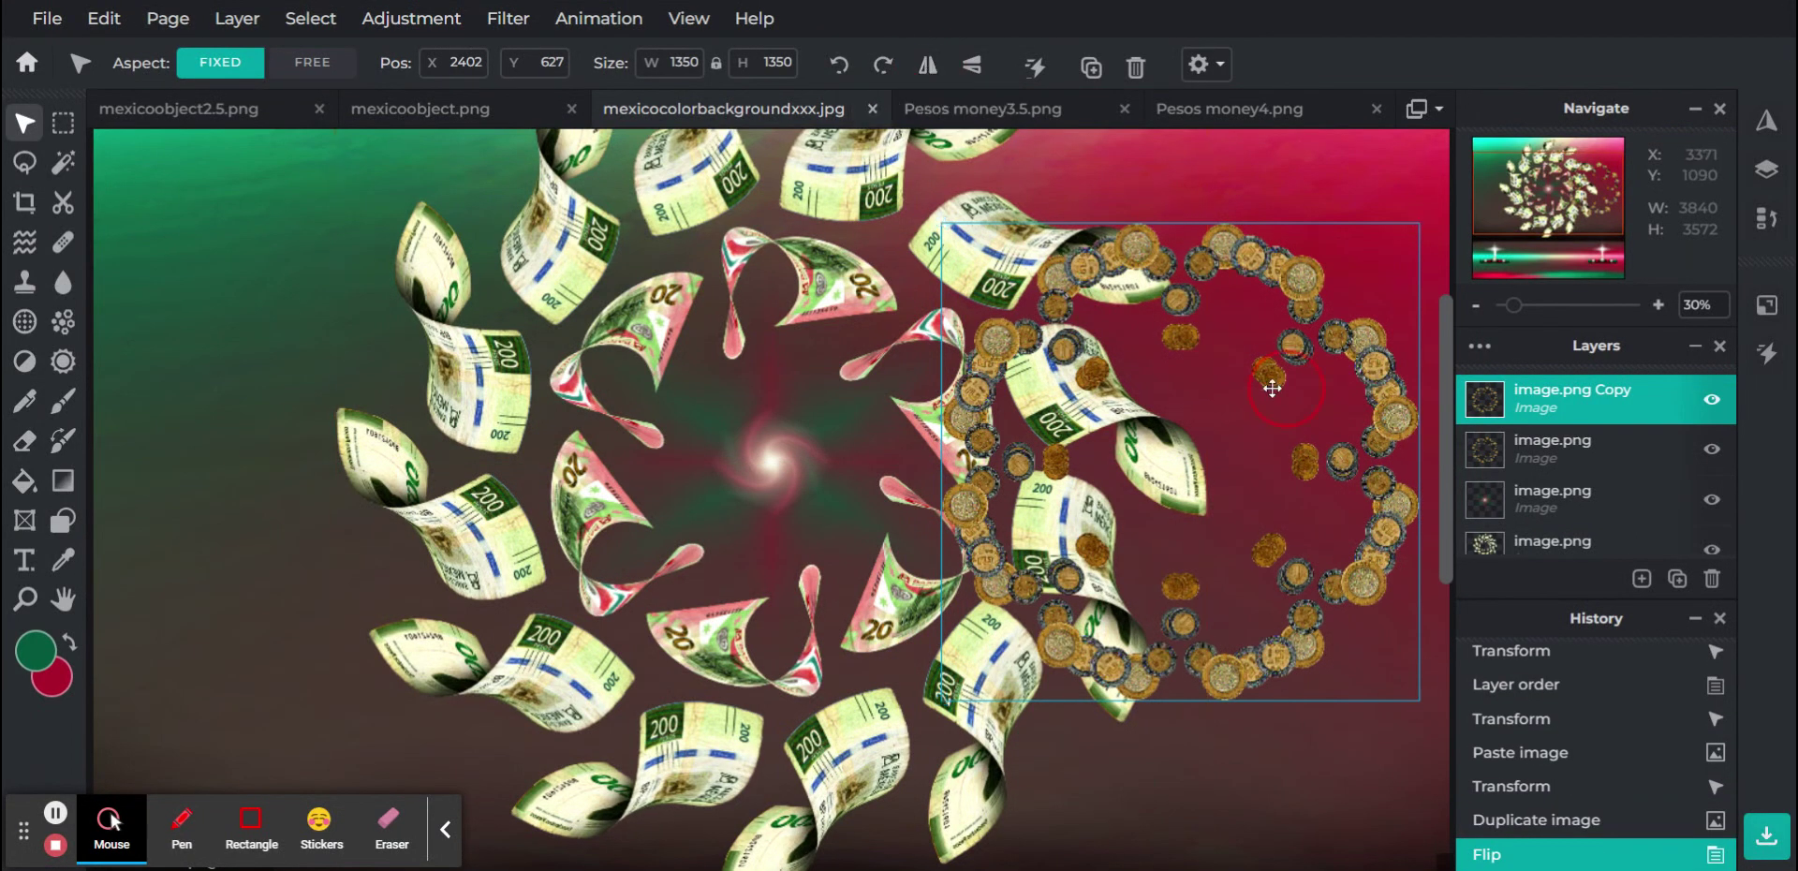
drag(1265, 388, 356, 387)
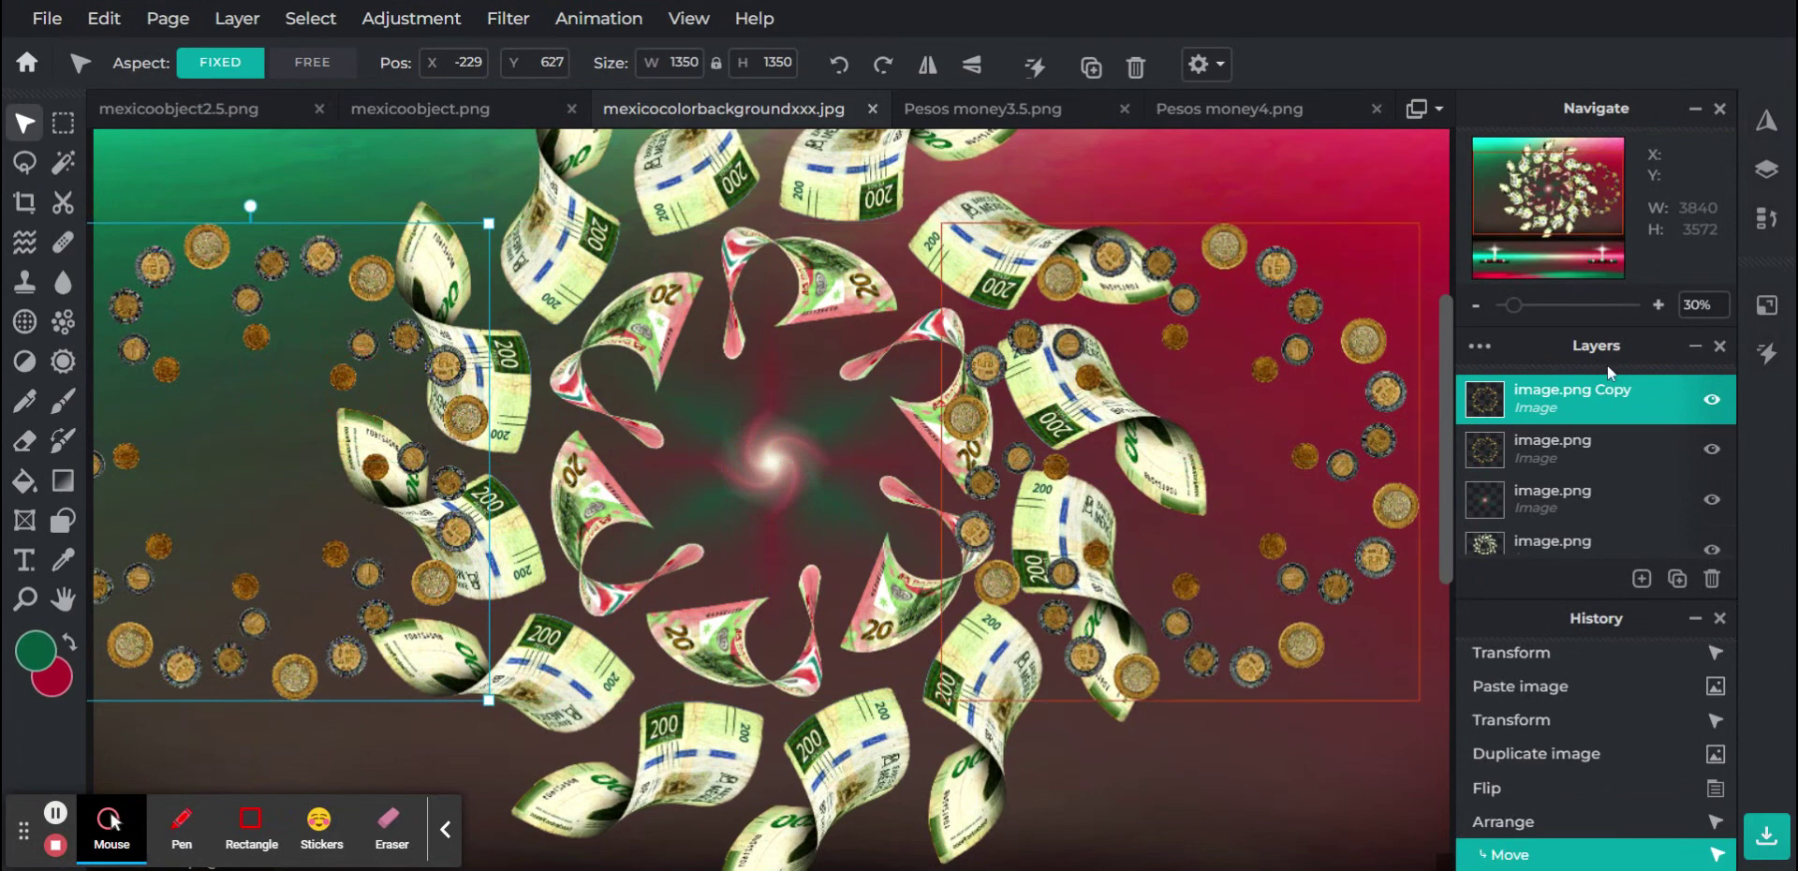
Merge the two coin ring layers, then shrink the pair to 3608 × 1224 px and centre it at X 116, Y 690
click(1592, 393)
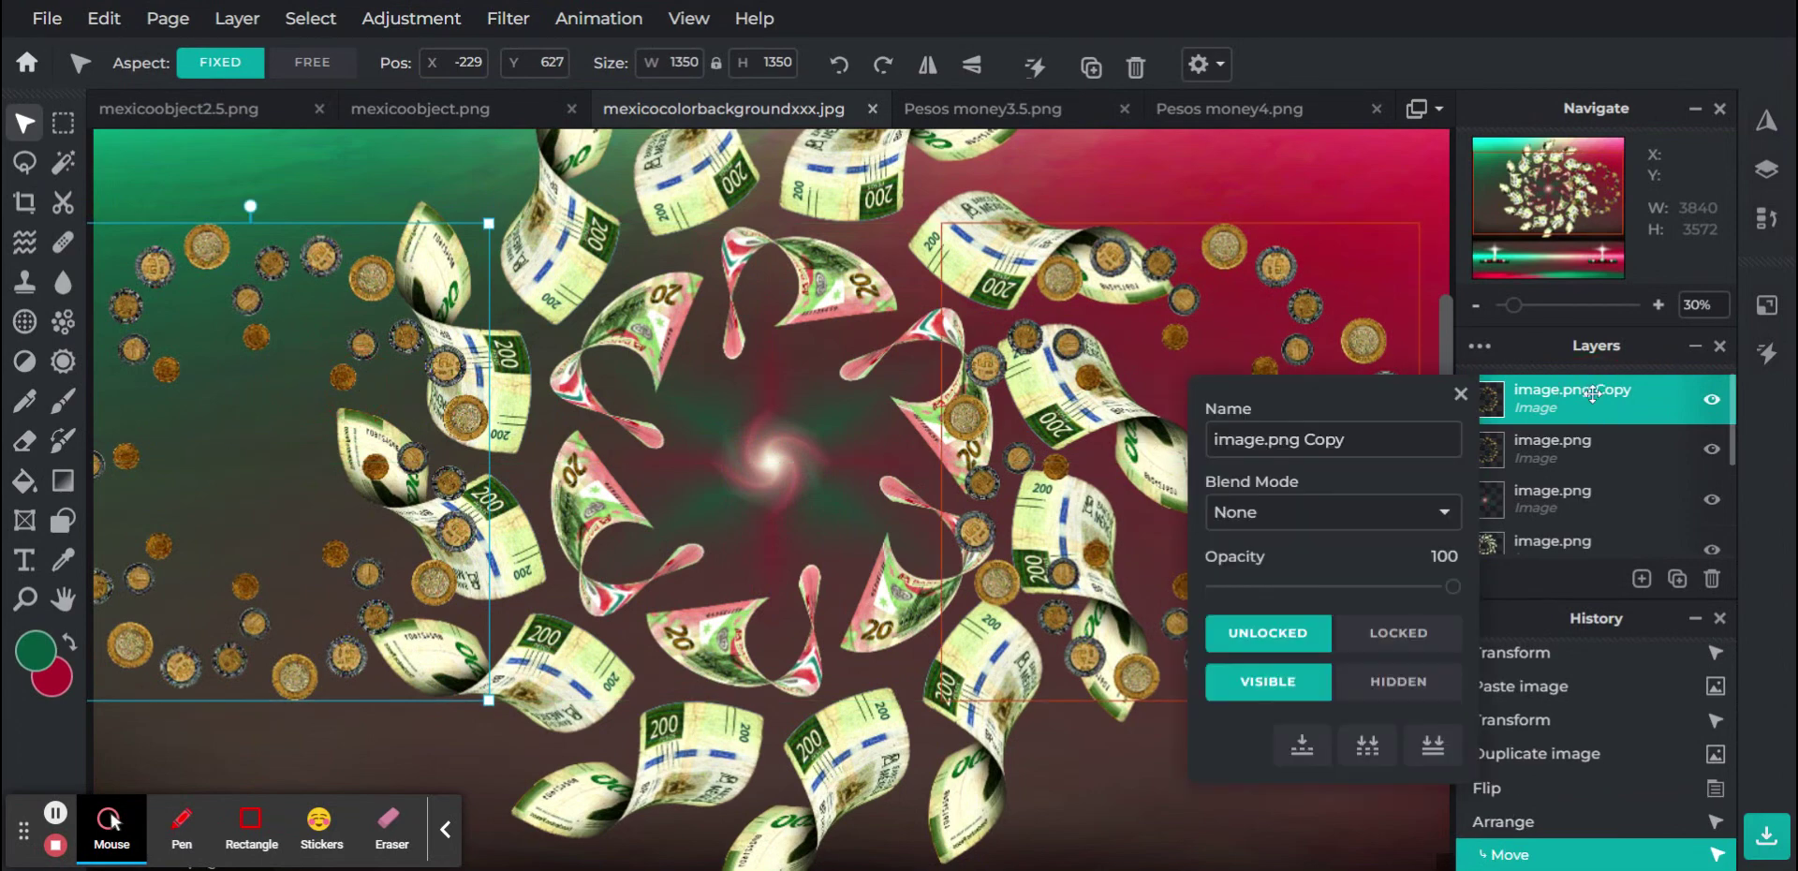
click(1306, 744)
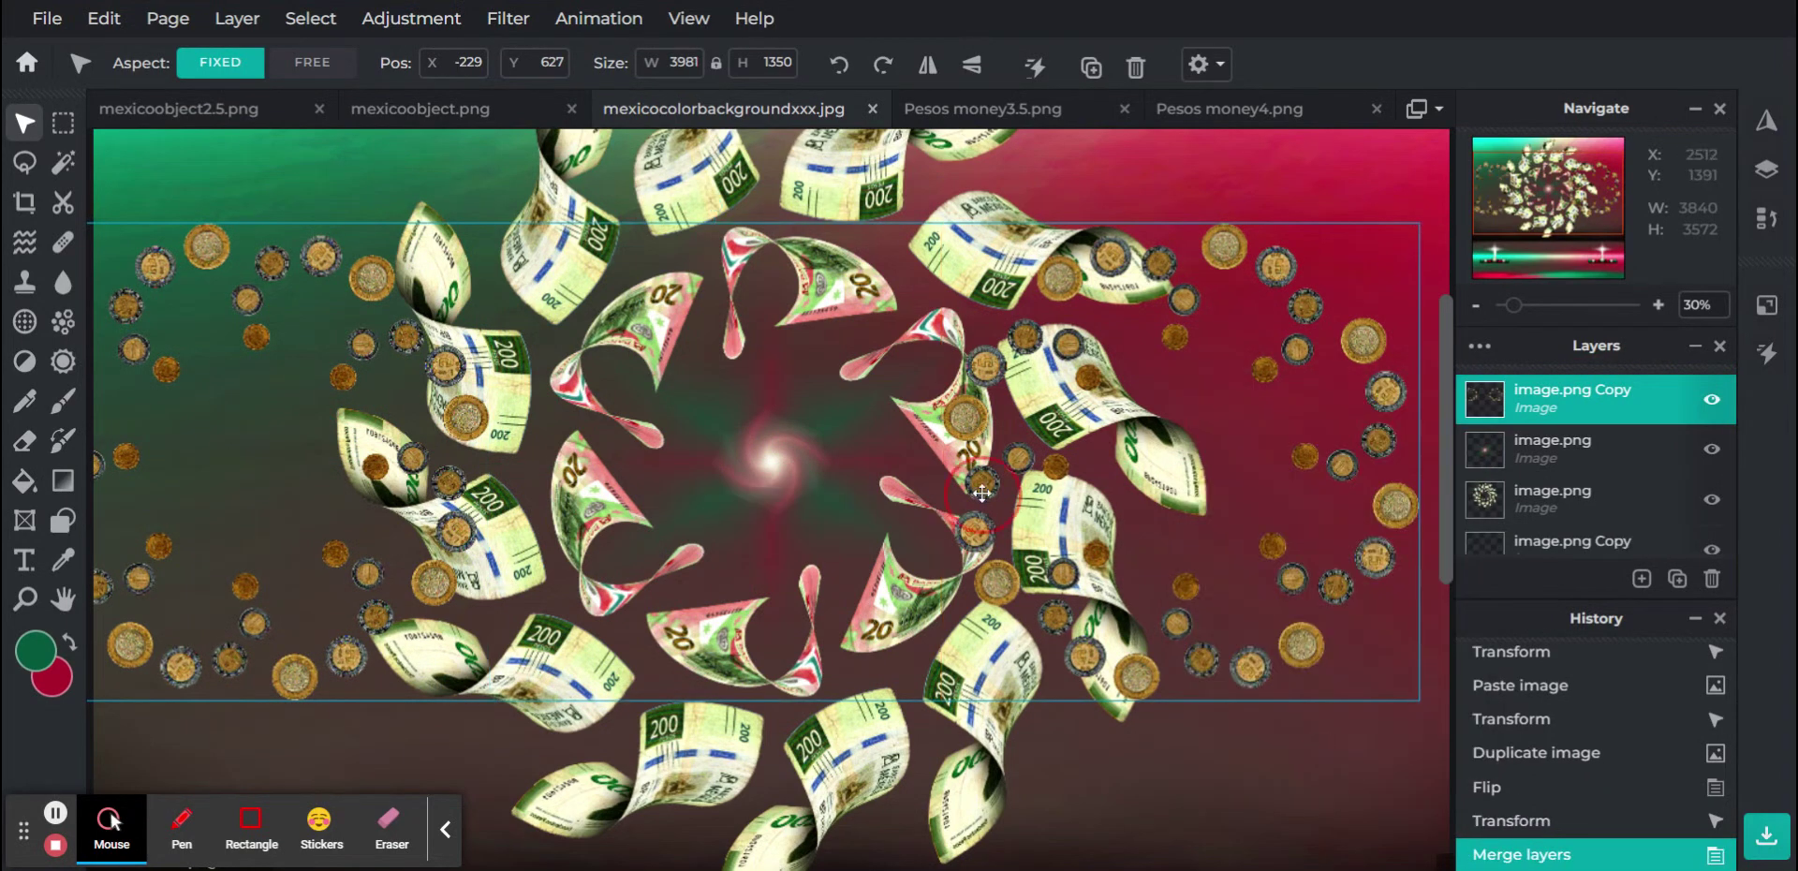
drag(990, 494, 1082, 494)
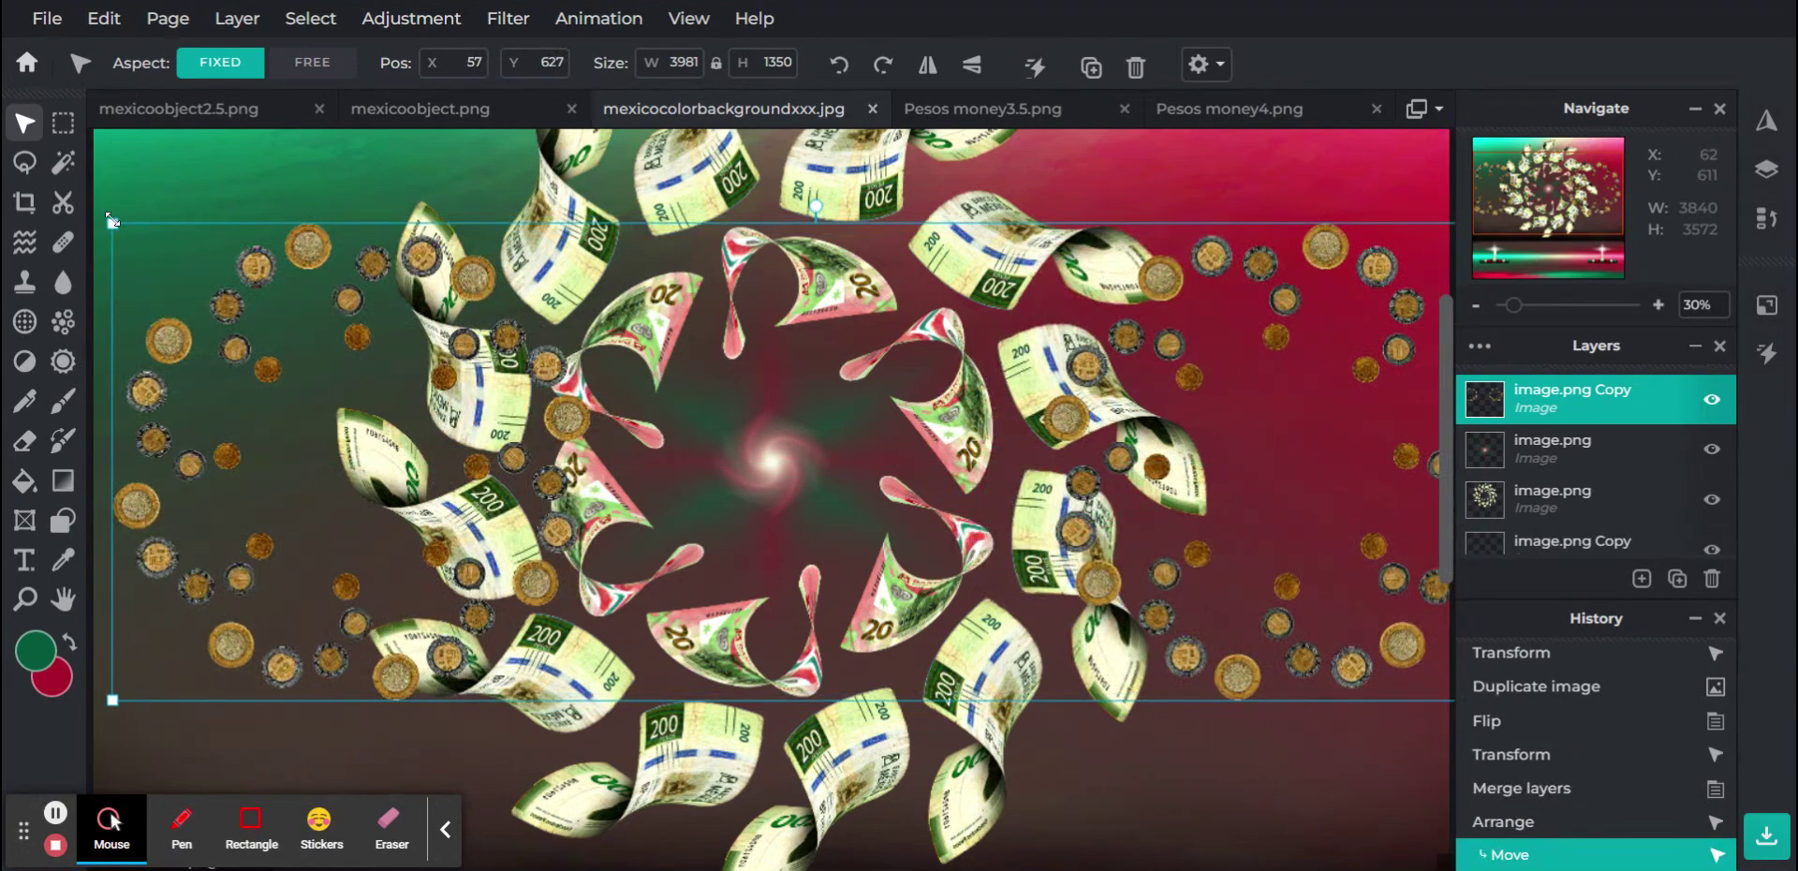
drag(113, 225, 245, 267)
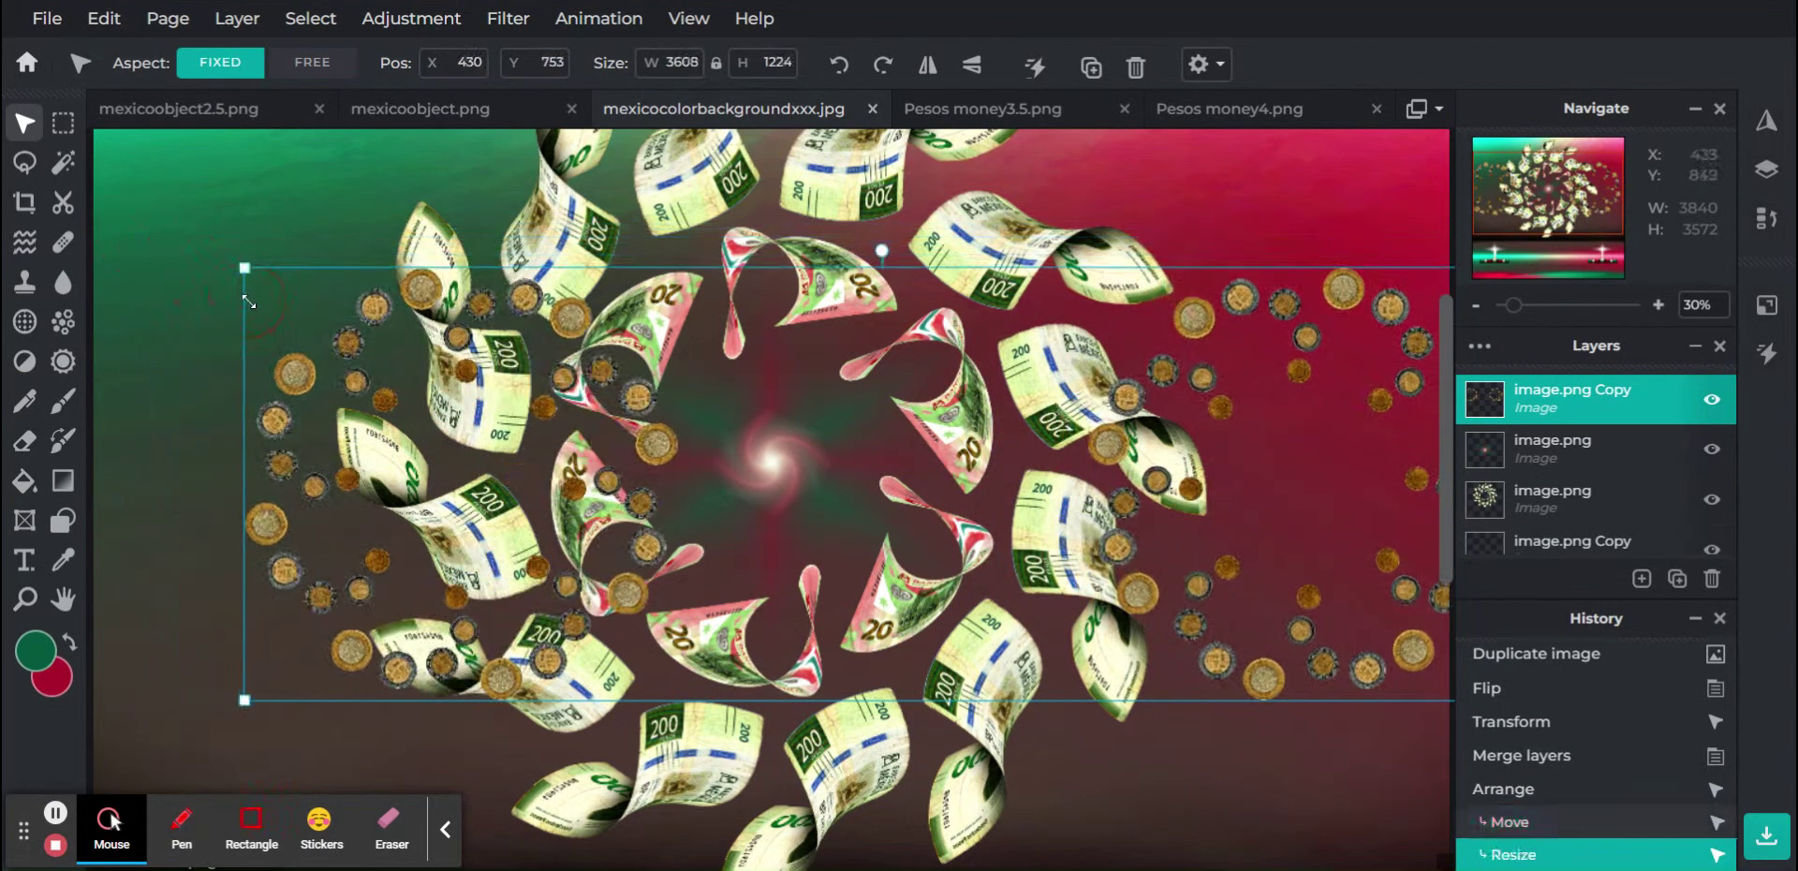
drag(656, 444, 549, 425)
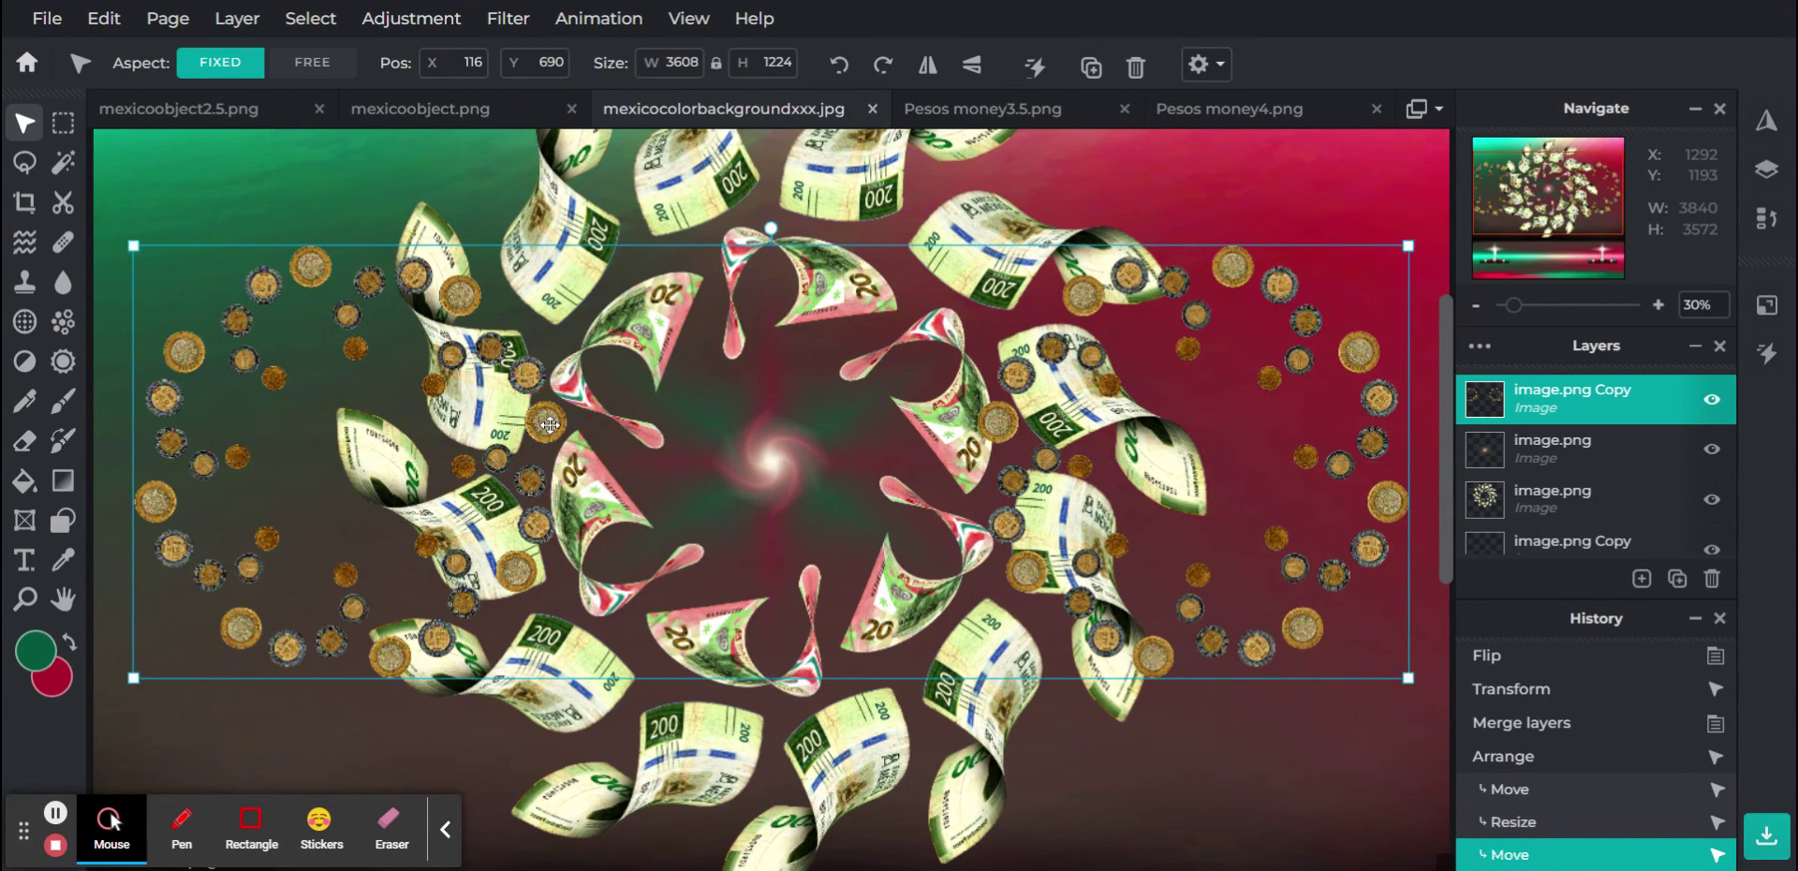
Move the merged coin rings beneath the banknote ring layer, enlarge them to 3724 × 1263 px and centre them at X 58, Y 671
click(1641, 578)
drag(1630, 421, 1621, 505)
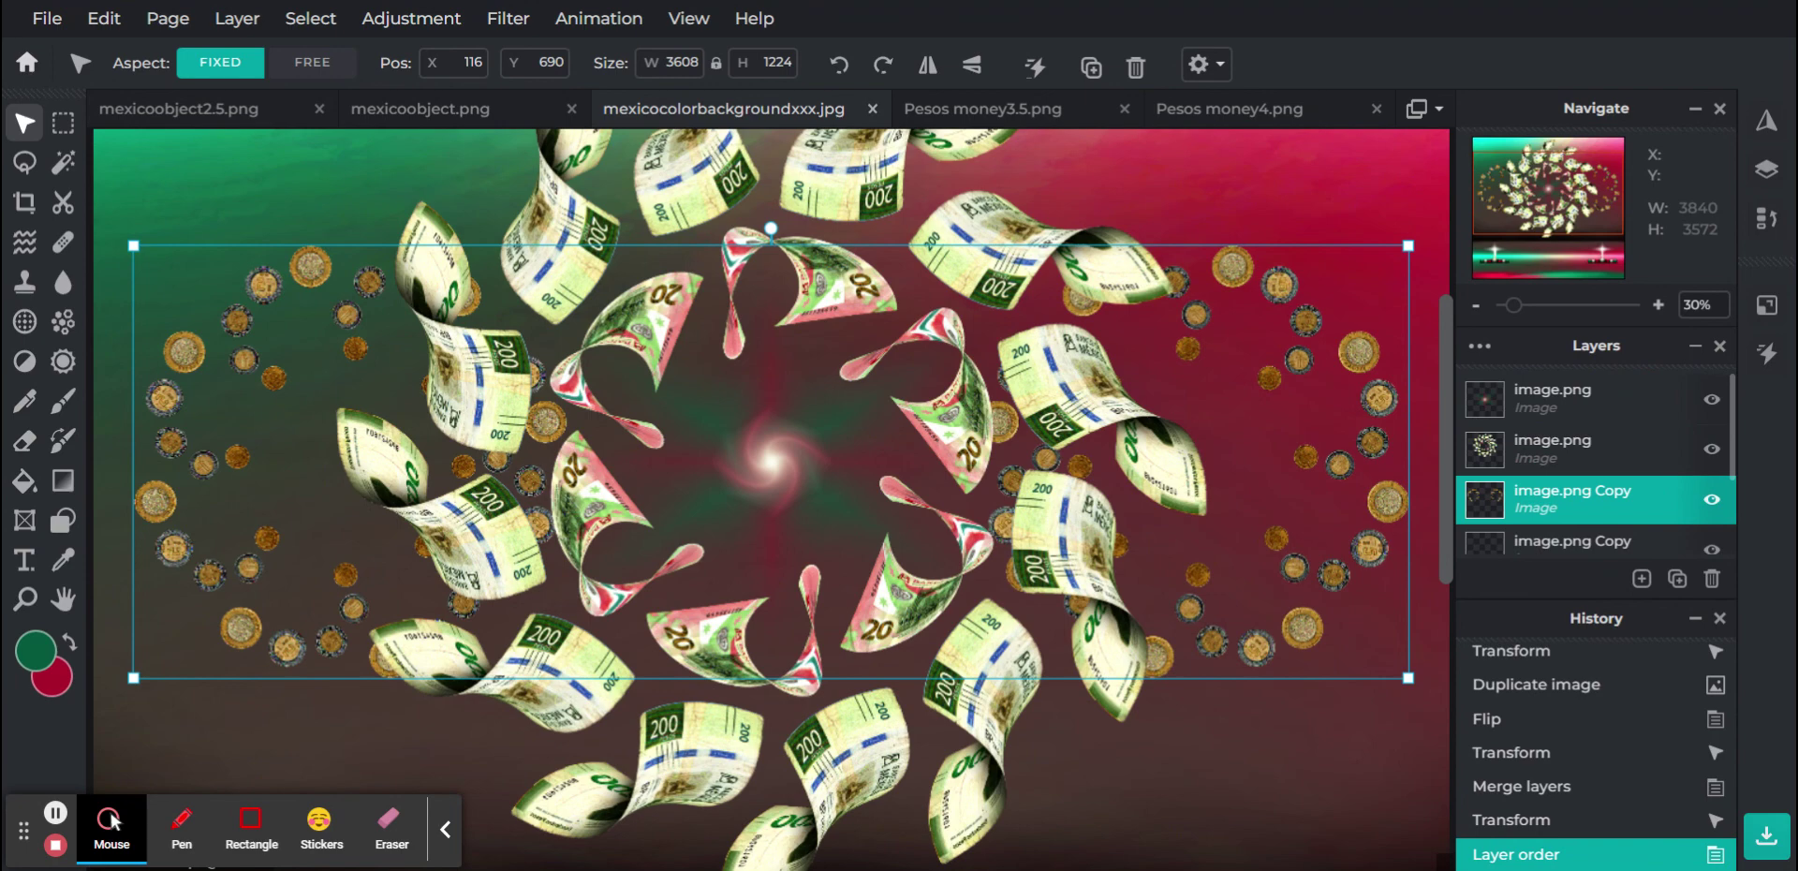
click(1507, 305)
drag(1509, 312, 1508, 309)
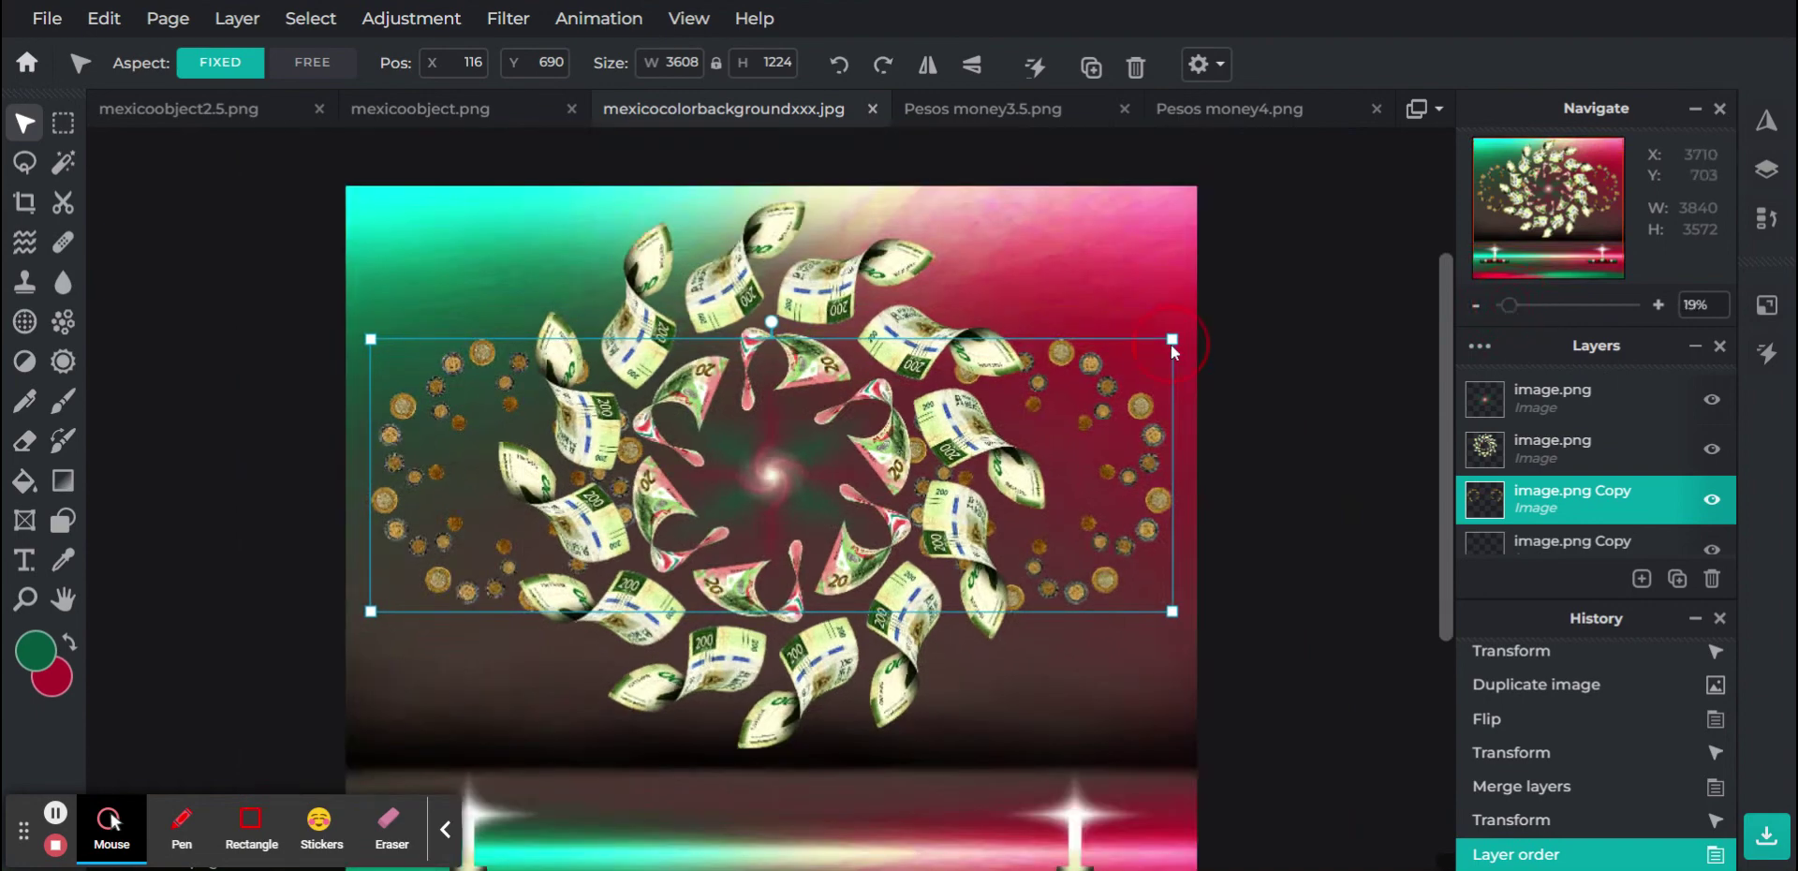
drag(1174, 340, 1194, 333)
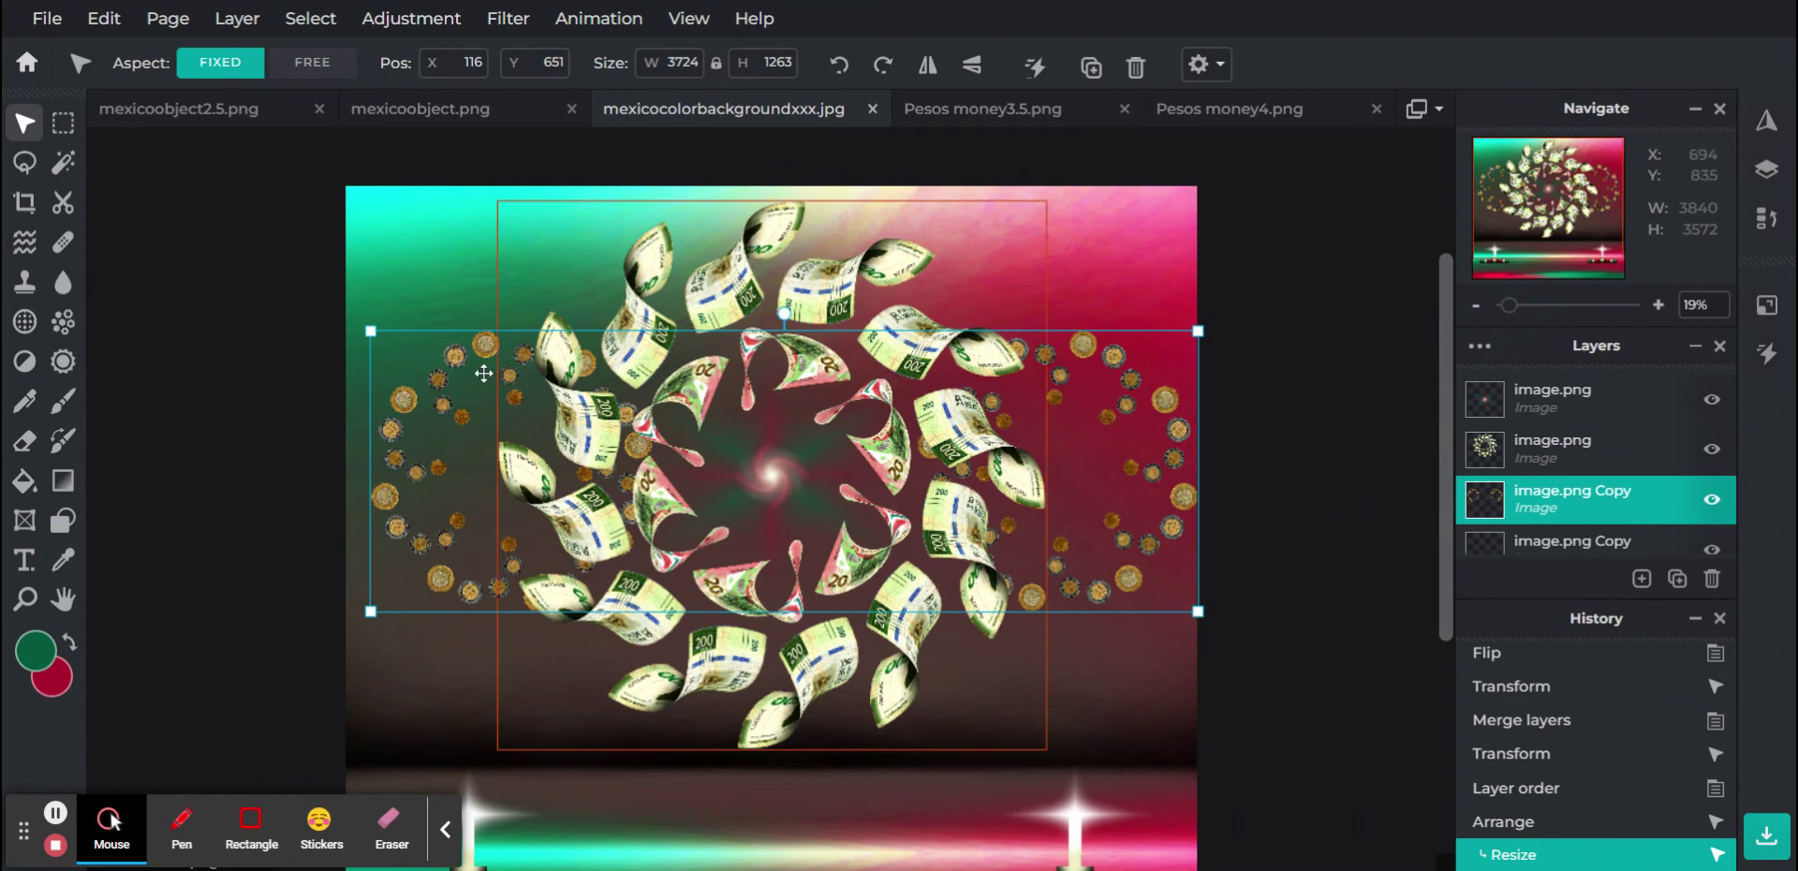
drag(463, 367, 453, 369)
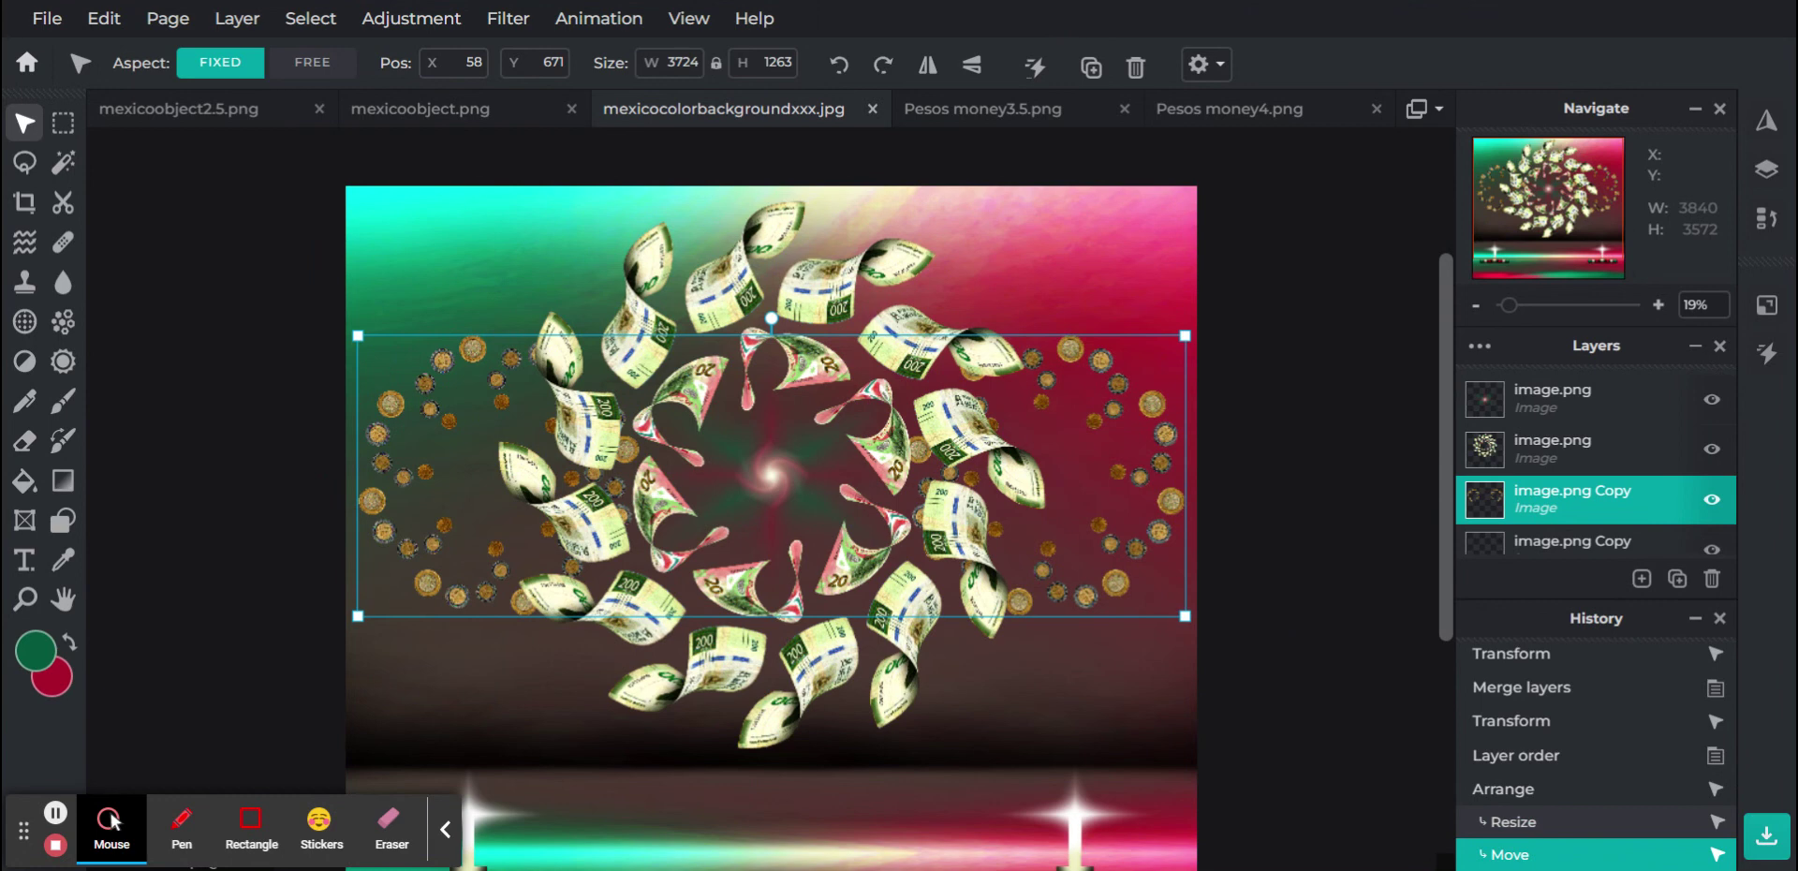
click(1286, 619)
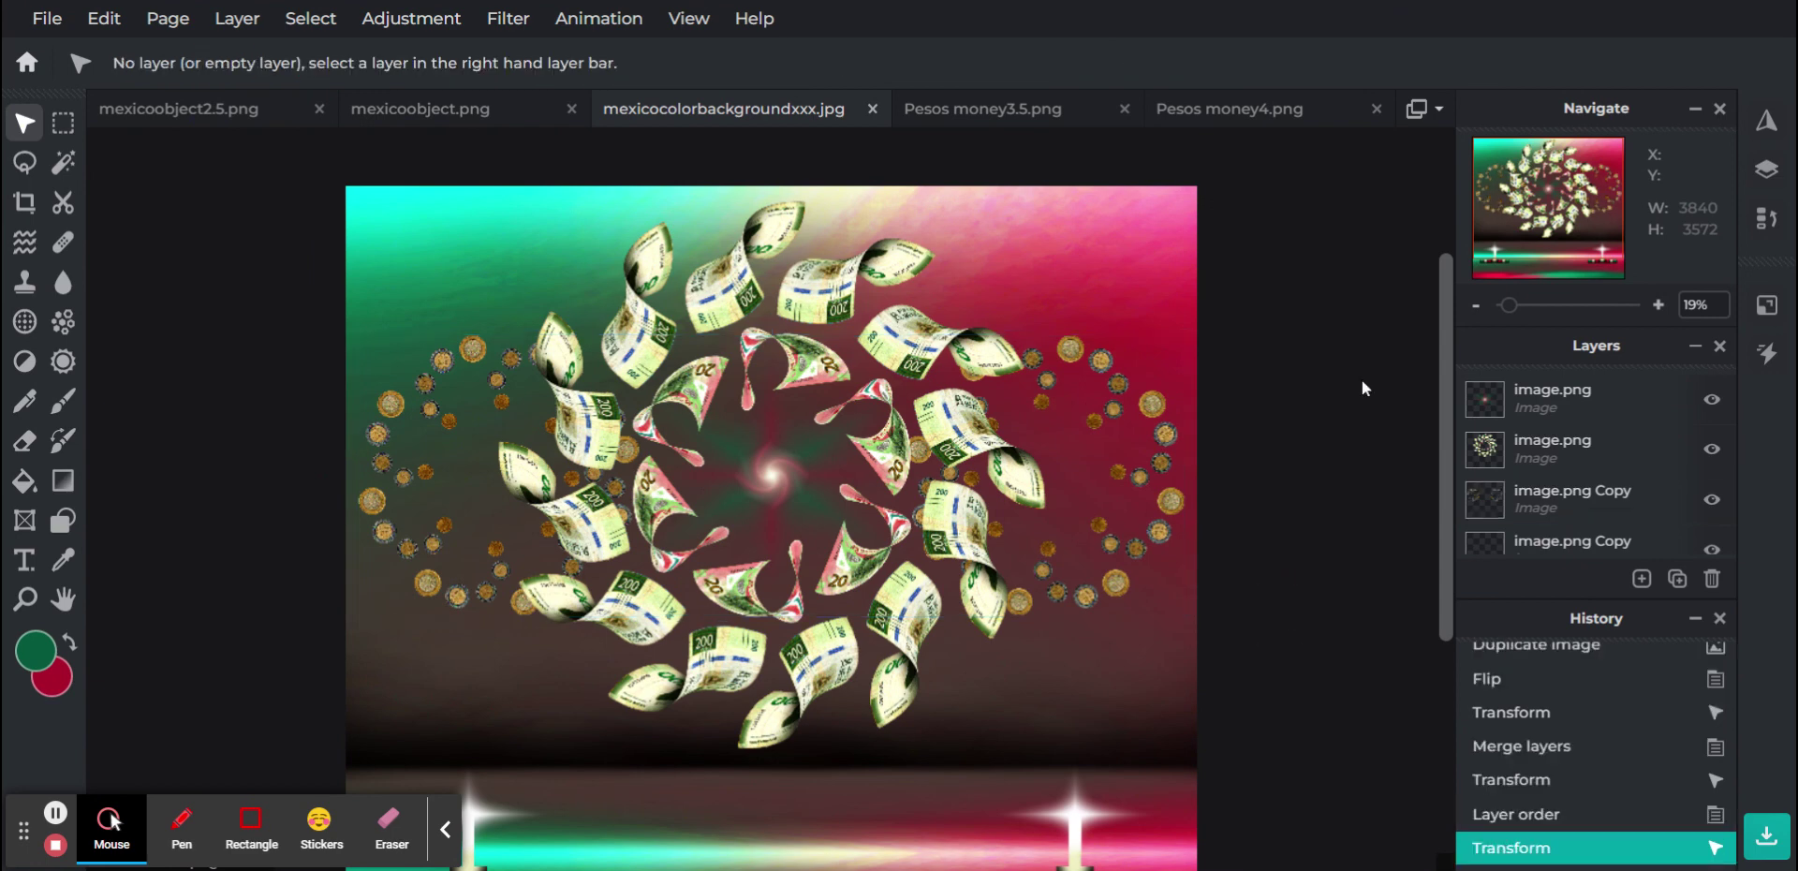
scroll(1534, 192, down, 3)
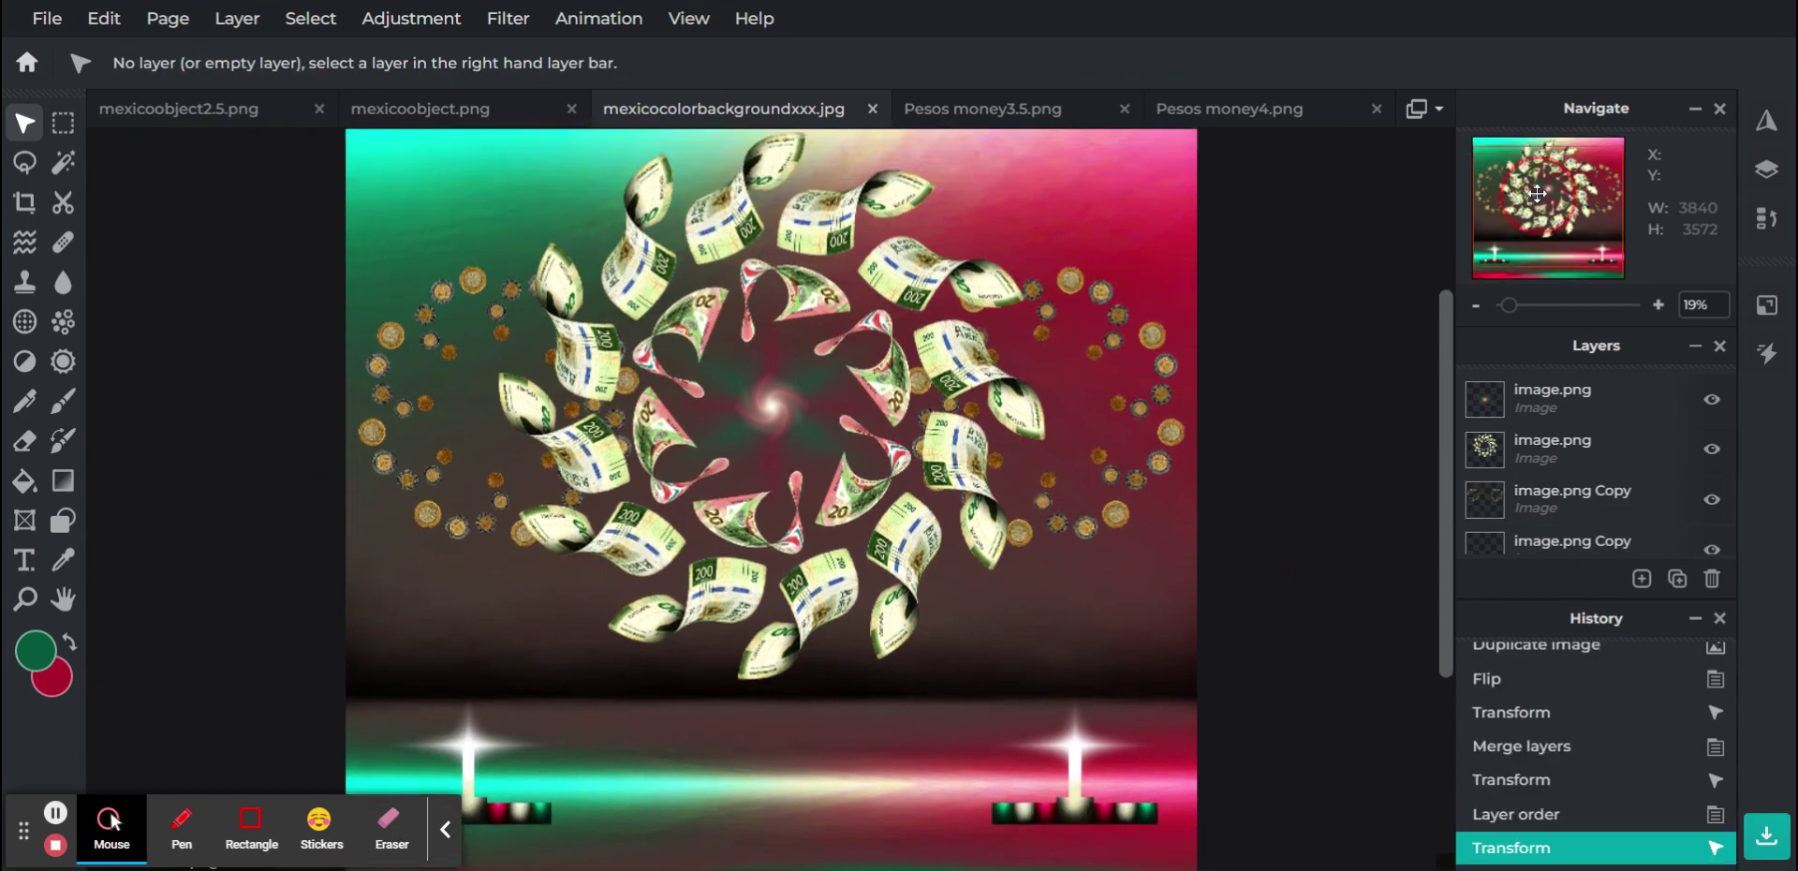
drag(1537, 193, 1539, 191)
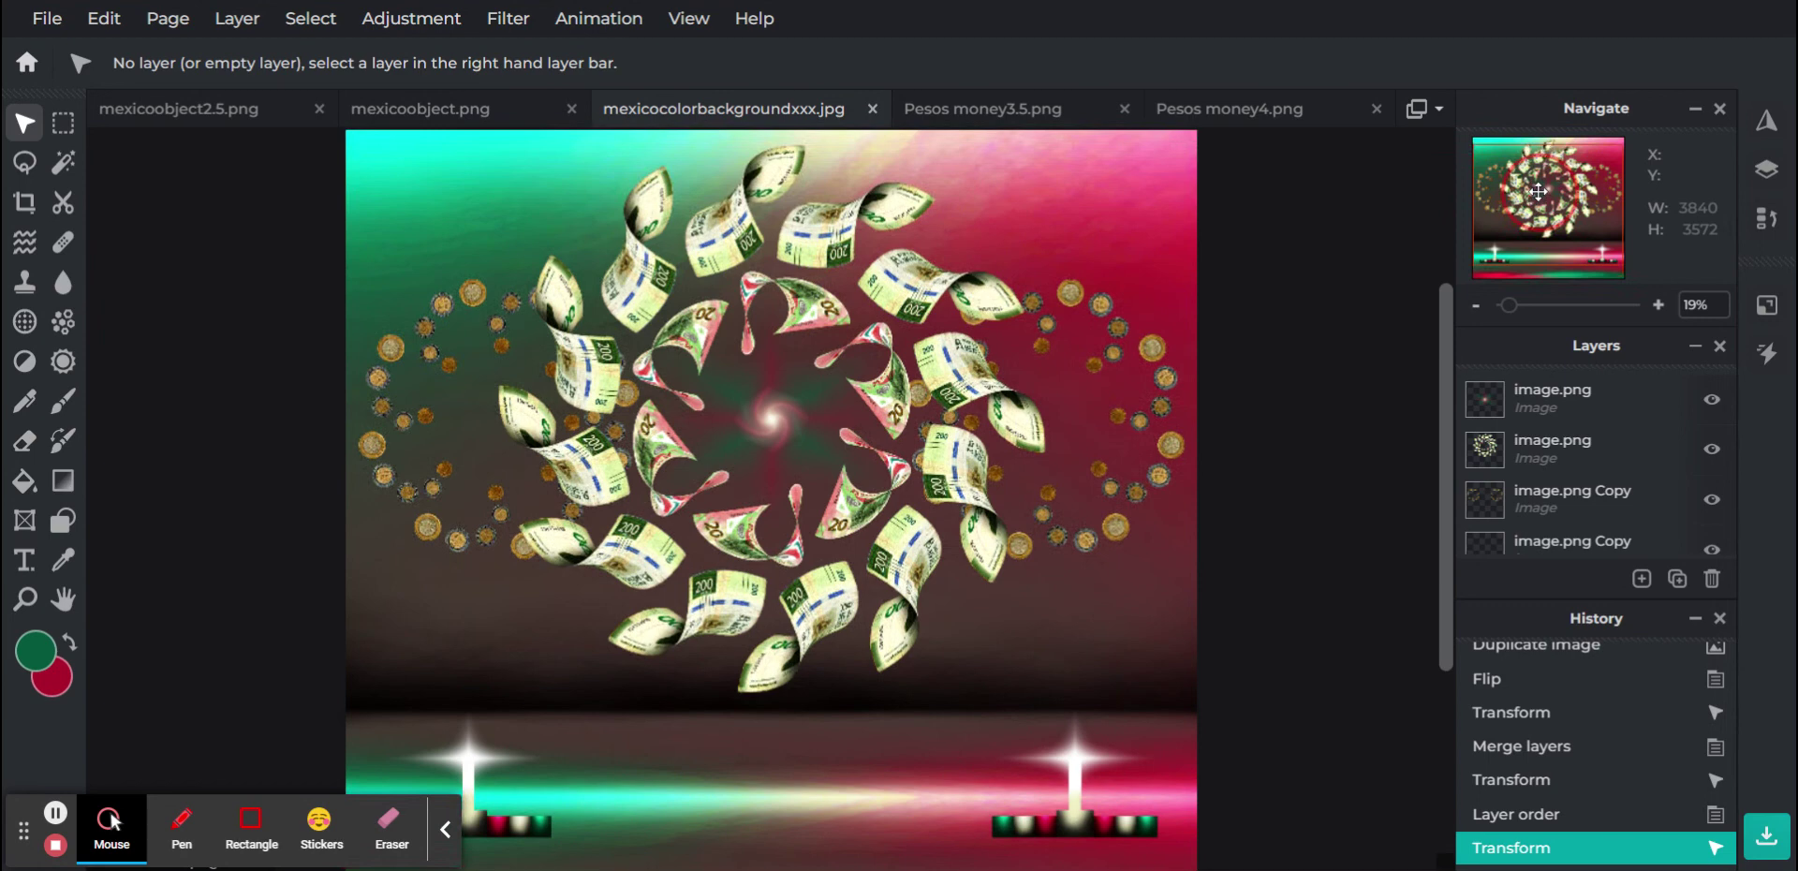
Enlarge the merged candle pair to 3750 × 629 px and raise it to X 45, Y 2128, above the horizontal light beam
scroll(1512, 524, down, 3)
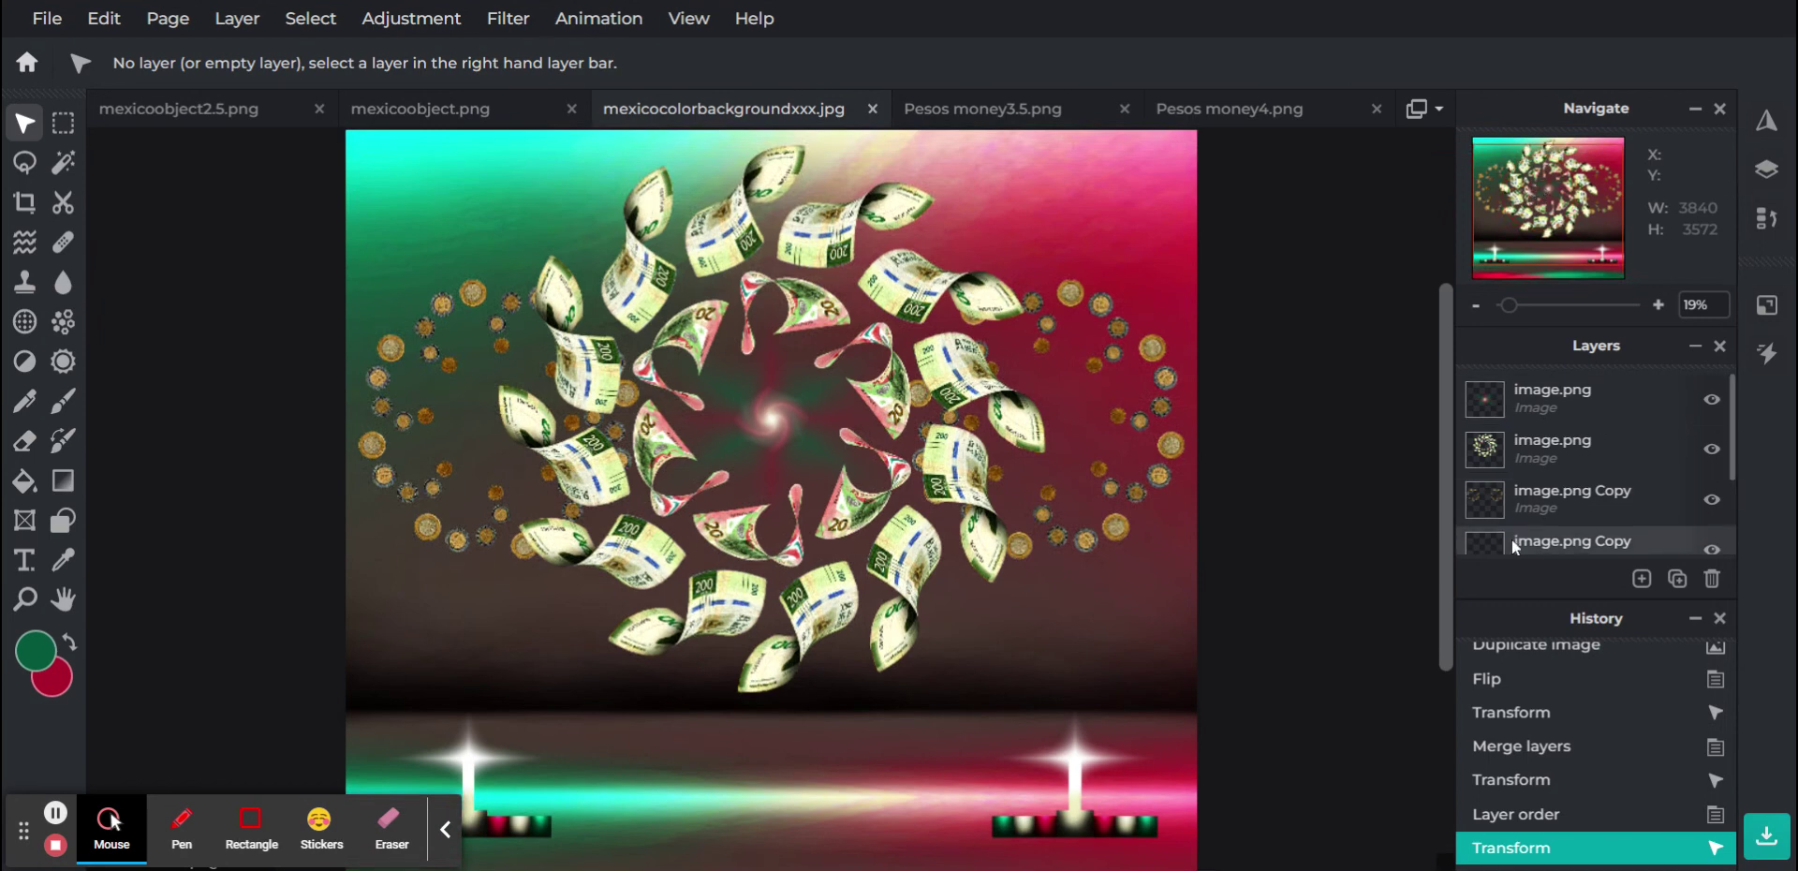
scroll(1512, 538, up, 3)
scroll(1593, 459, up, 1)
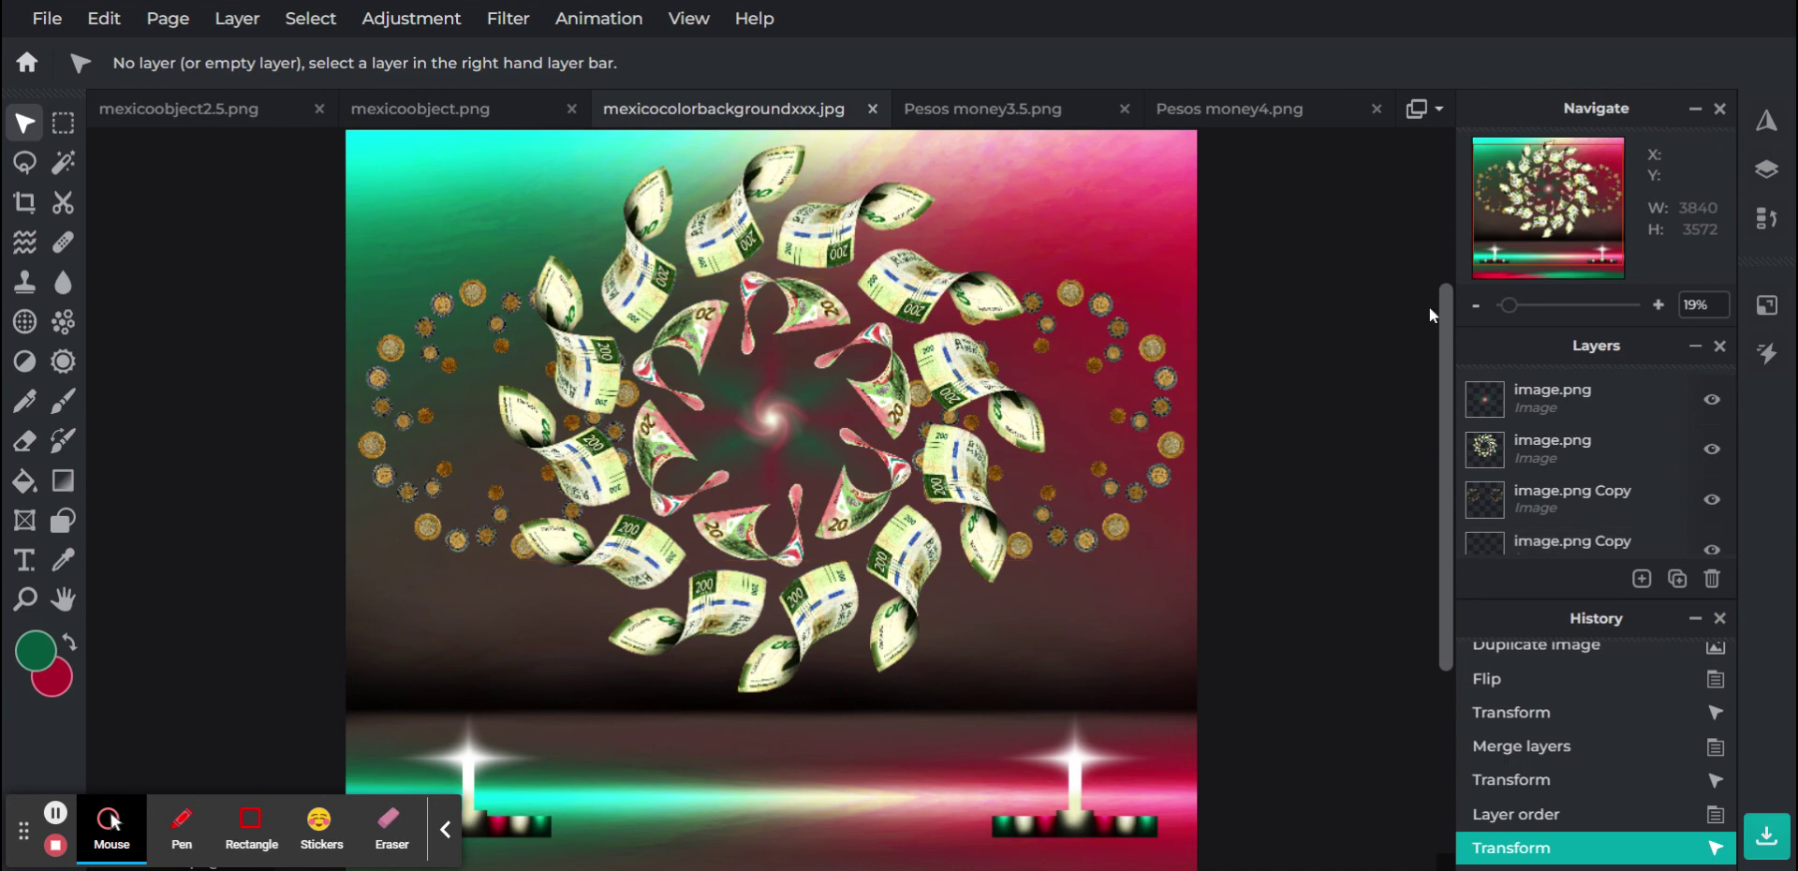
drag(1567, 214, 1562, 239)
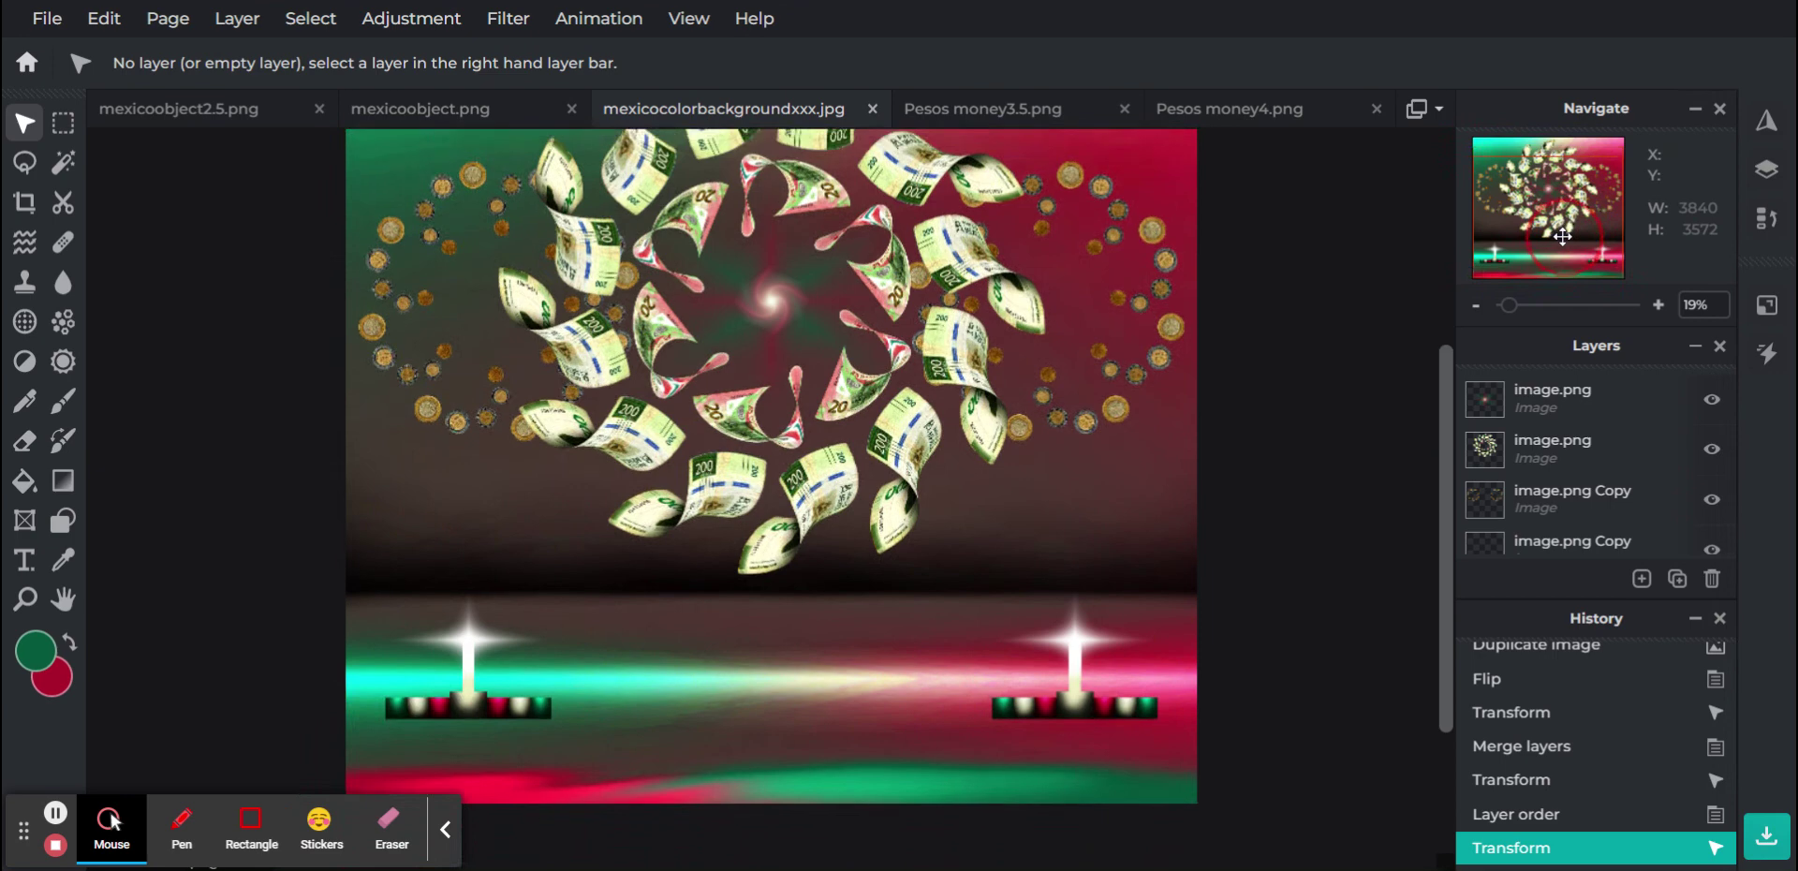
click(1067, 681)
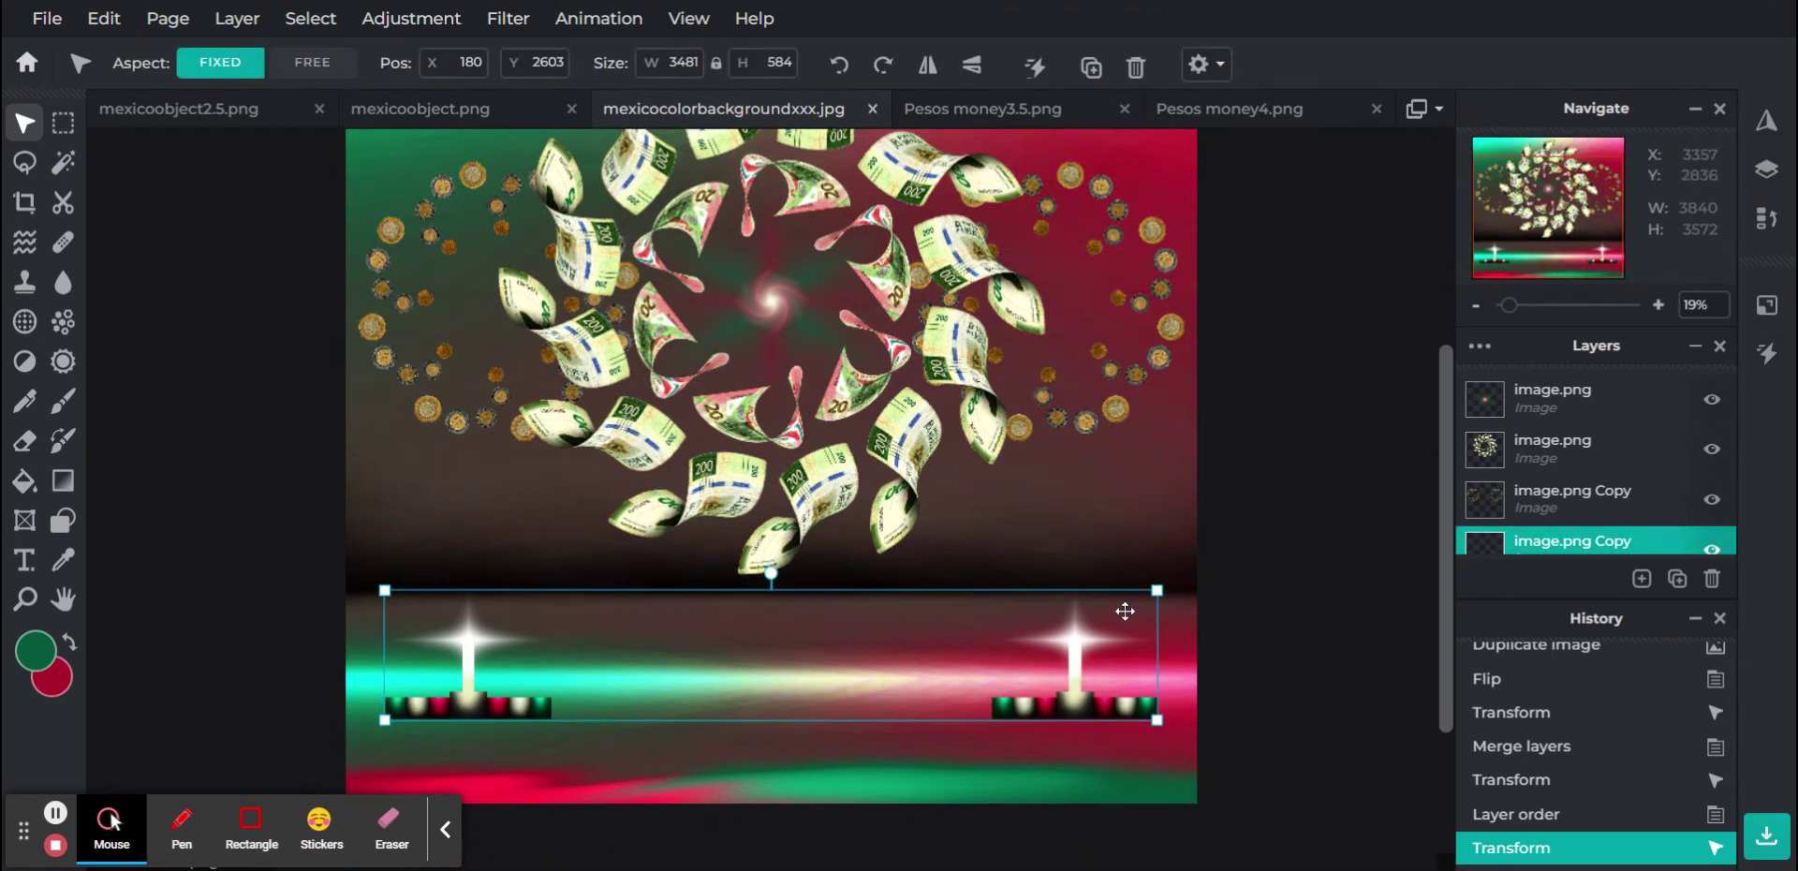
drag(1158, 592, 1197, 584)
drag(1094, 654, 1074, 648)
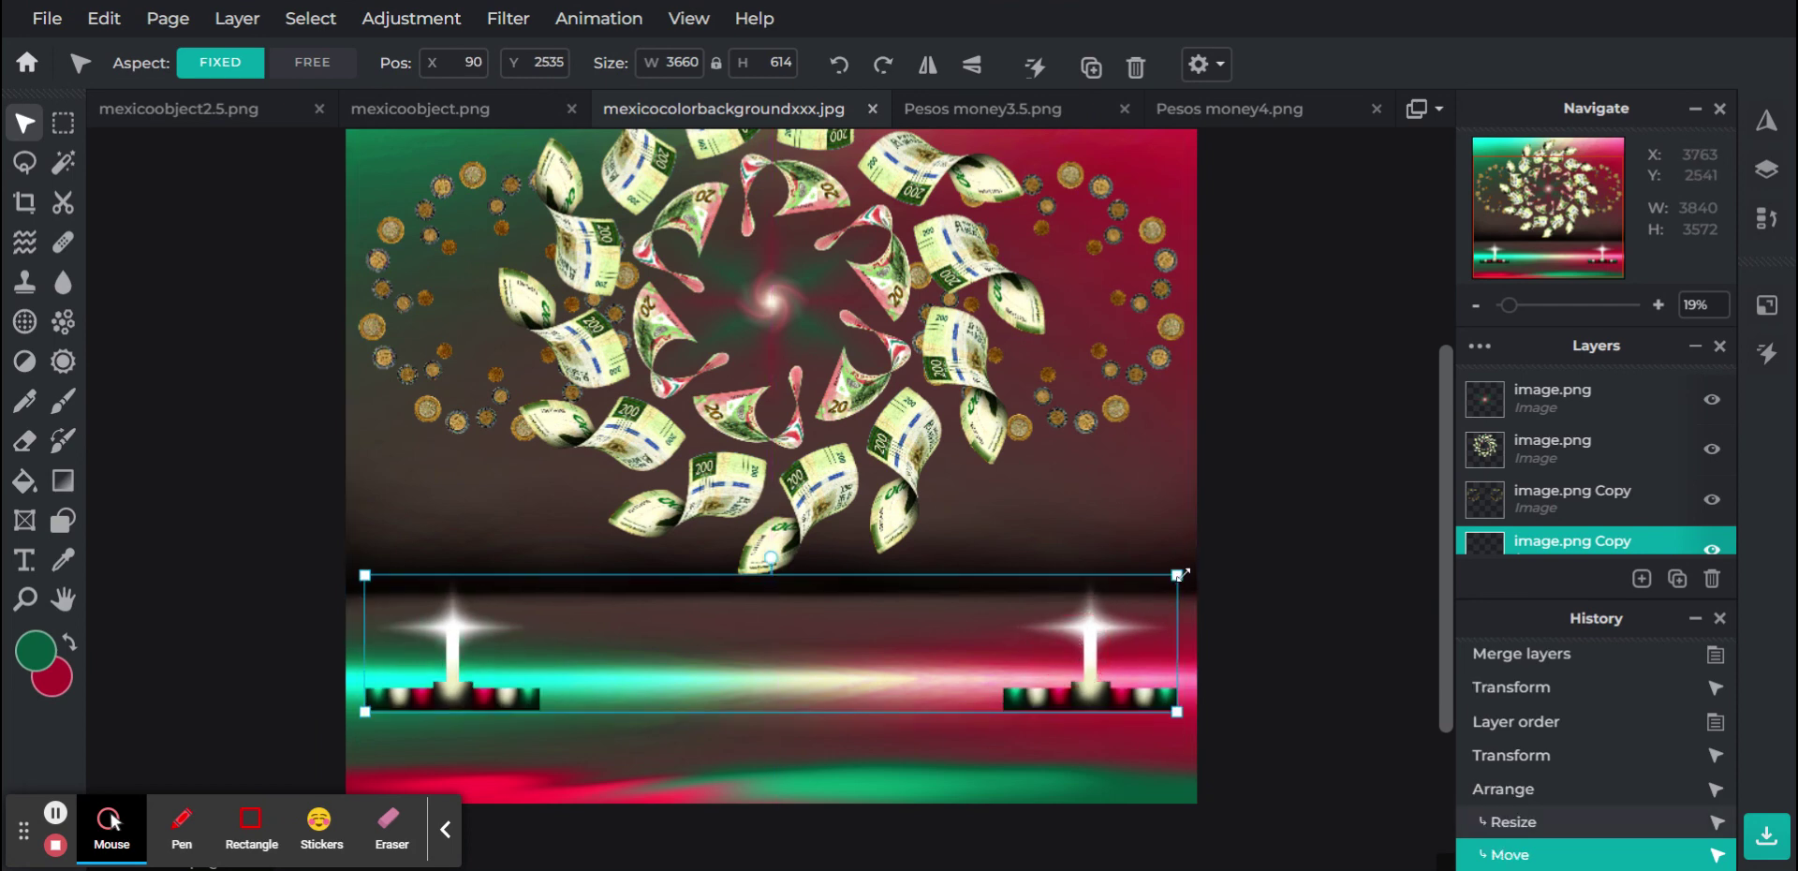
drag(1182, 567, 1197, 563)
drag(1105, 621, 1094, 541)
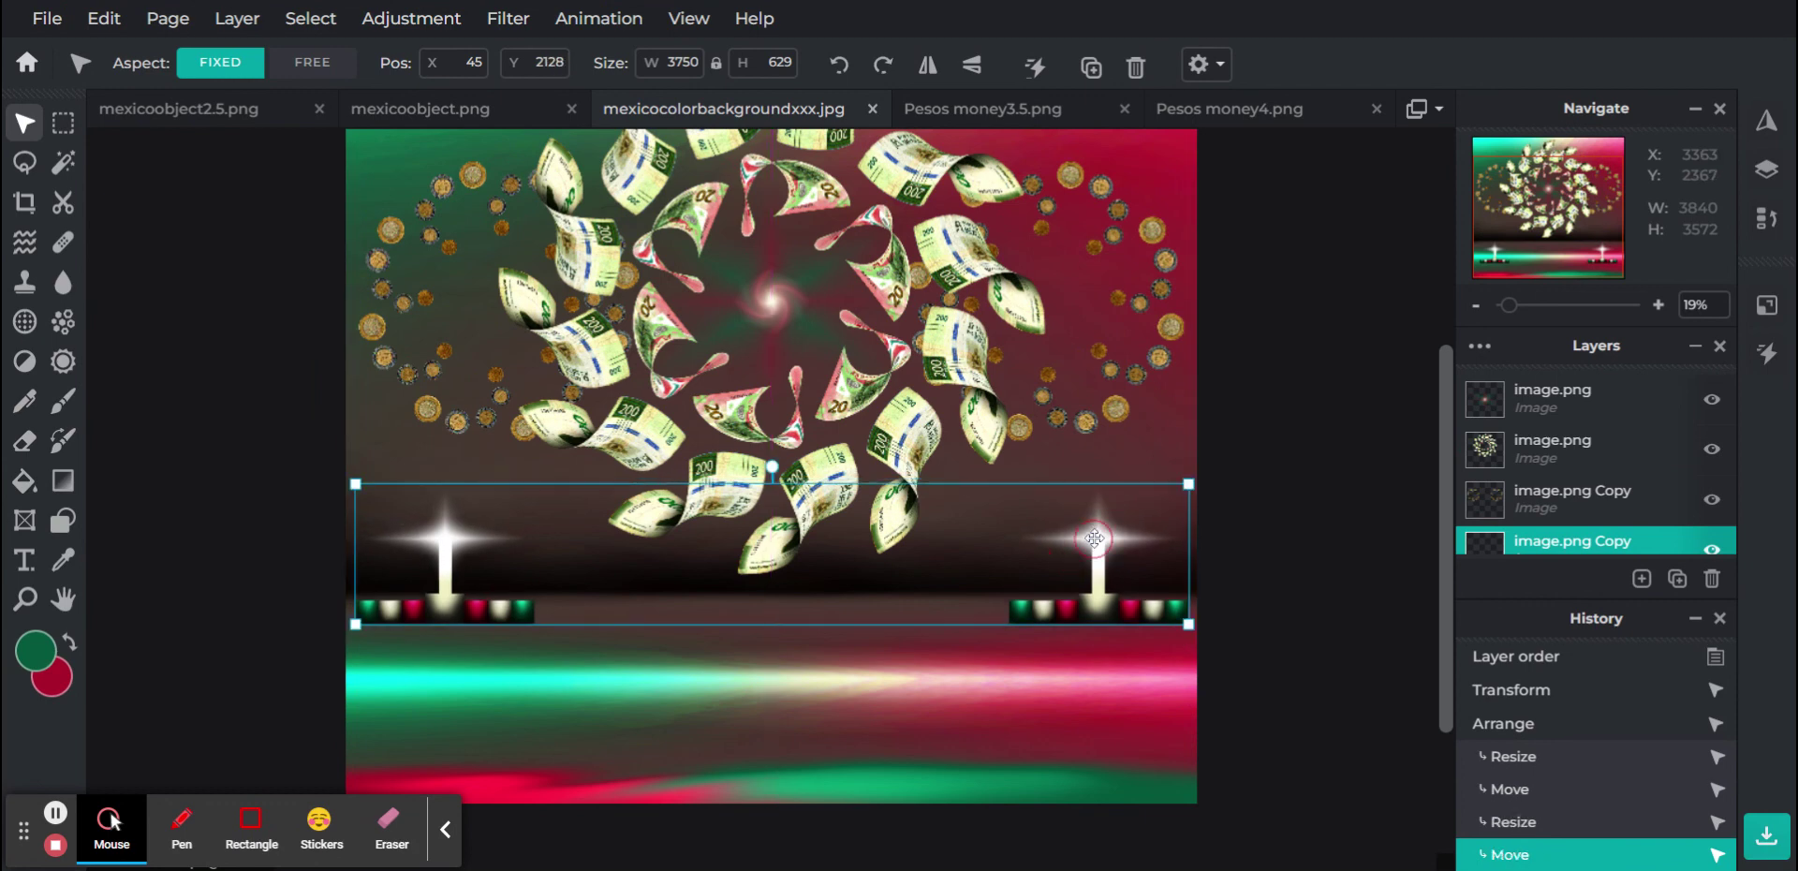
click(1340, 577)
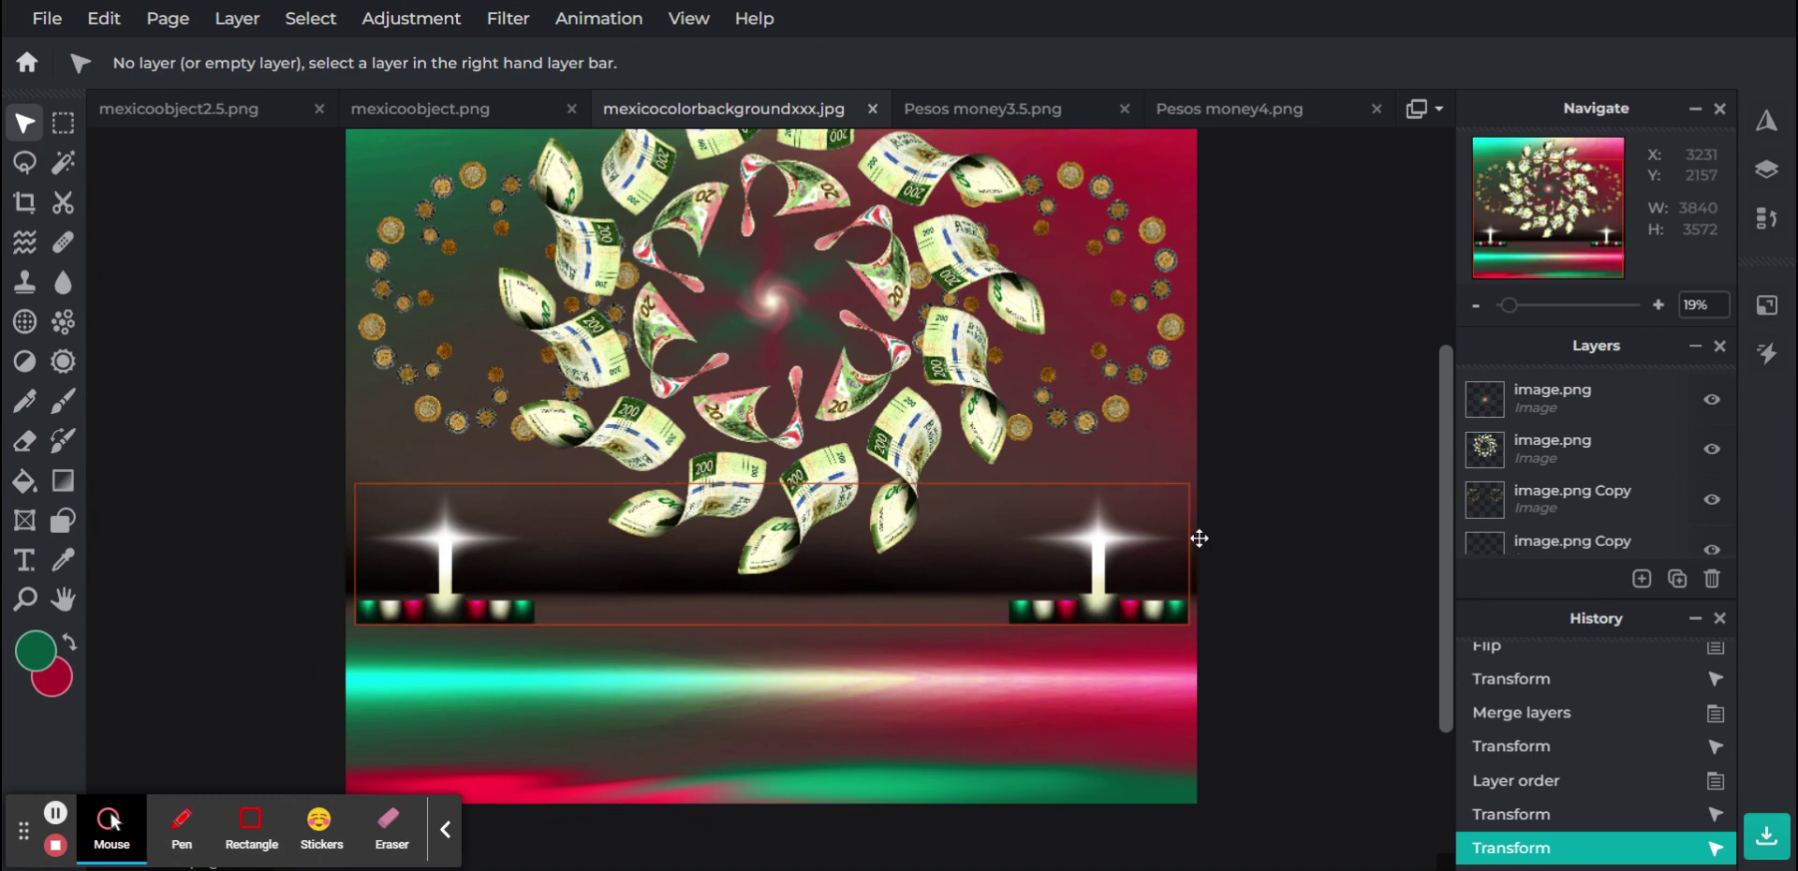
Try moving the merged coin rings down over the candles to X 58, Y 2237, and undo the move
click(1138, 283)
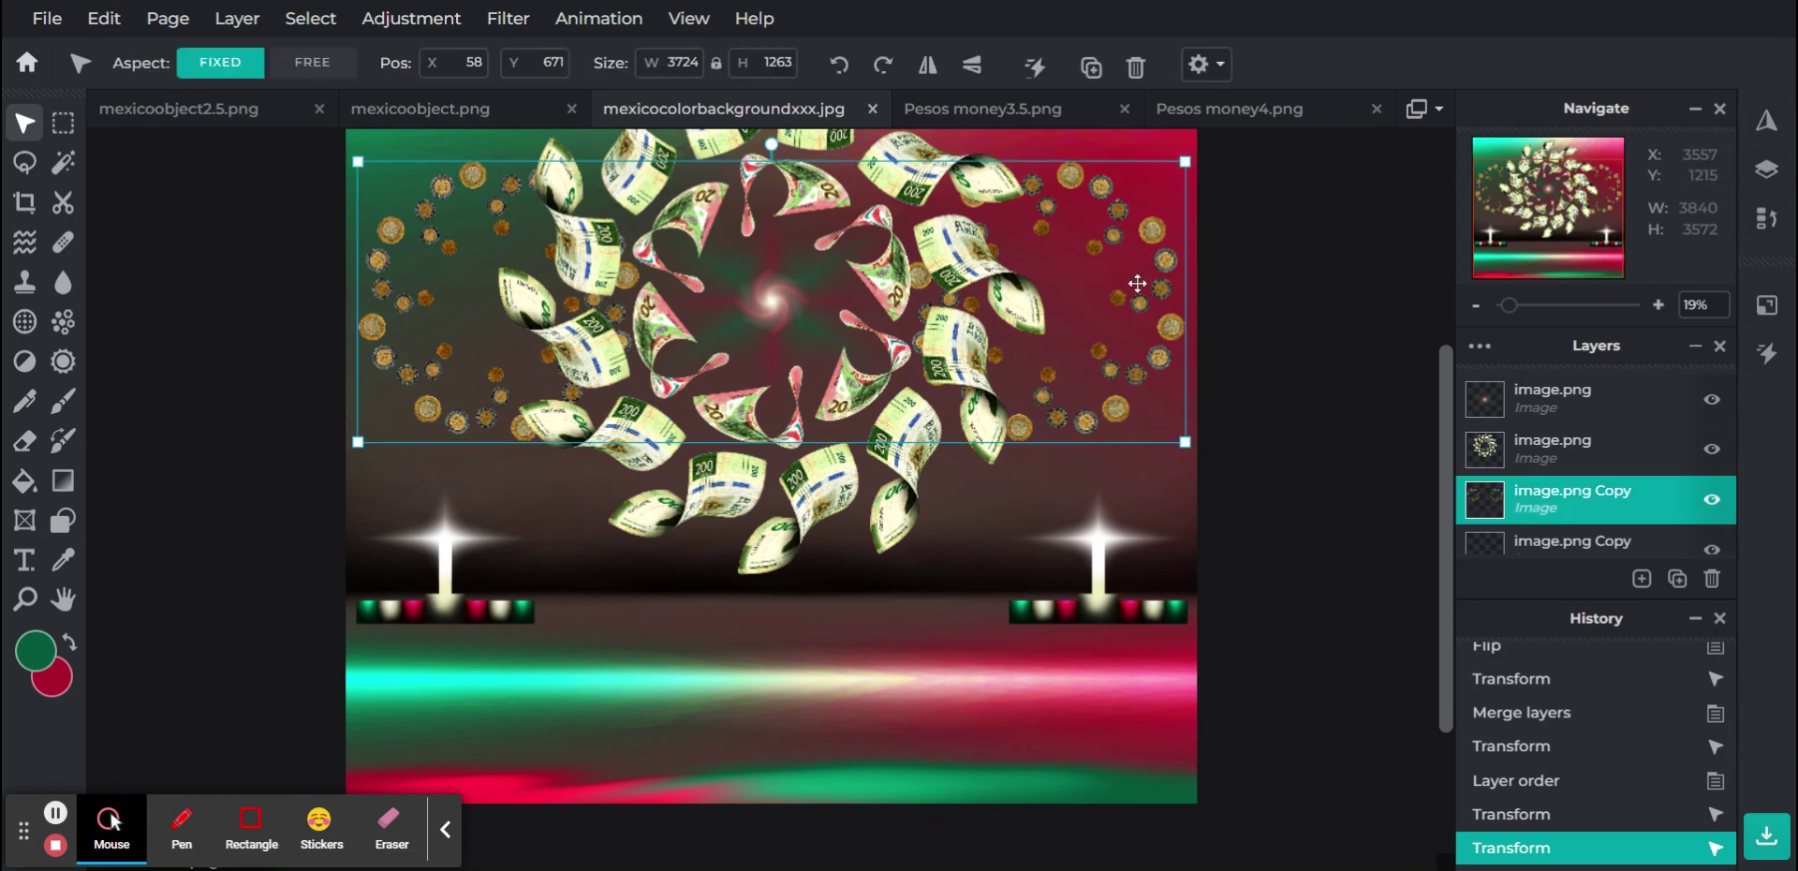
drag(1137, 283, 1133, 629)
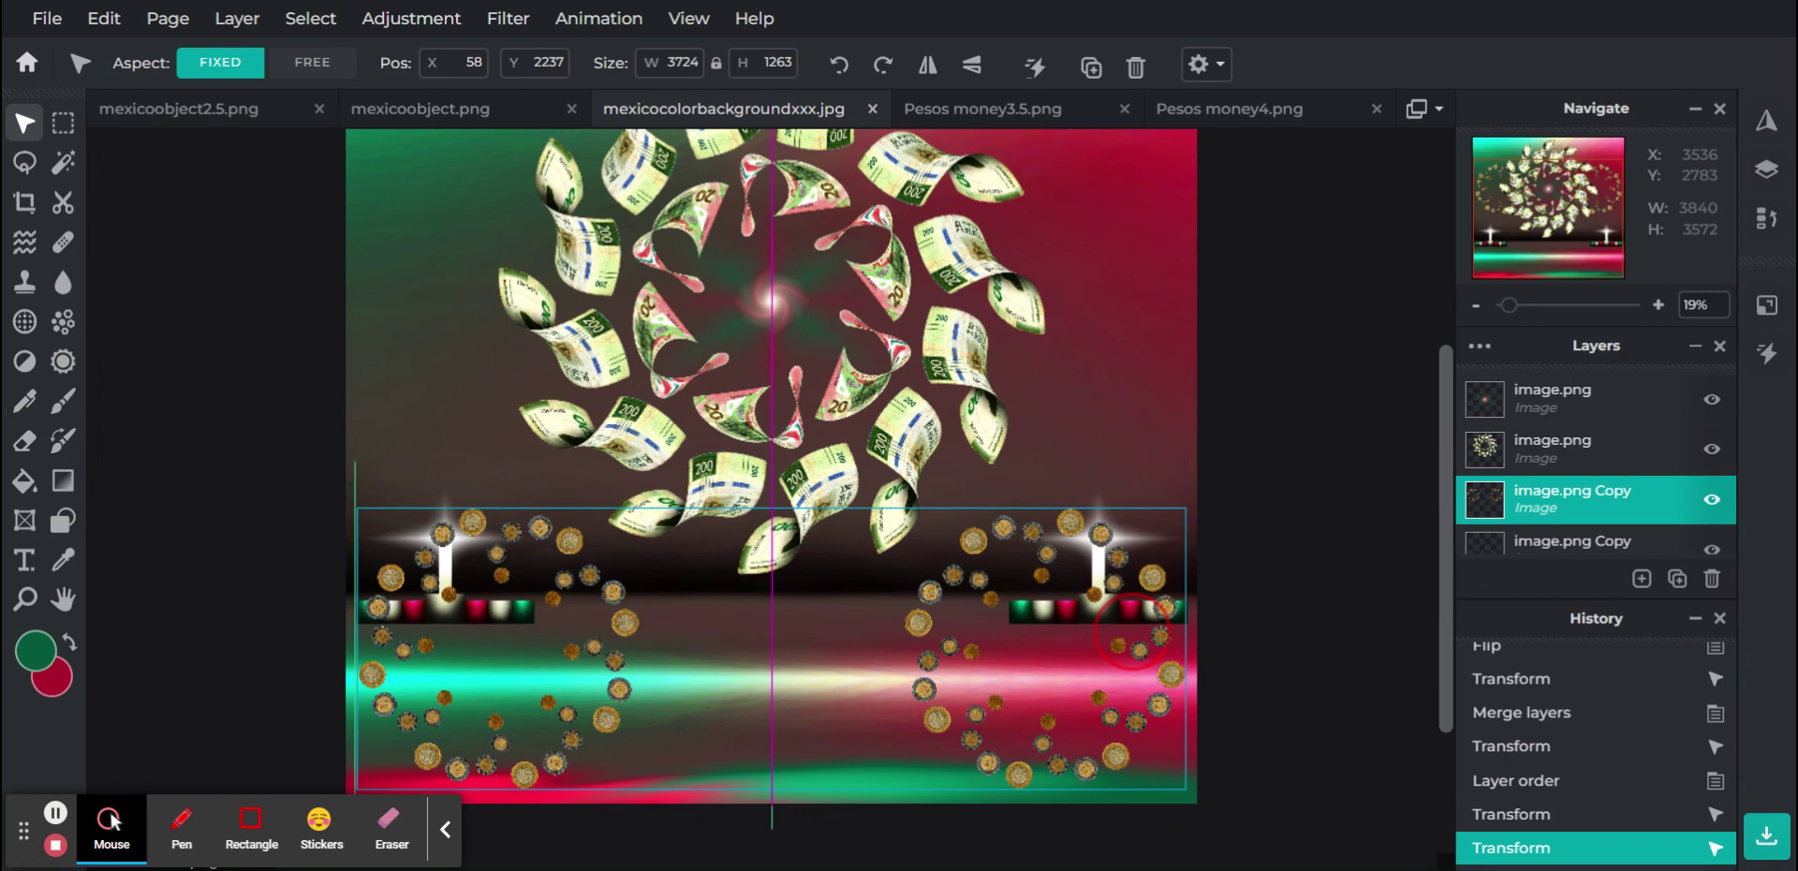
drag(1132, 629, 1132, 629)
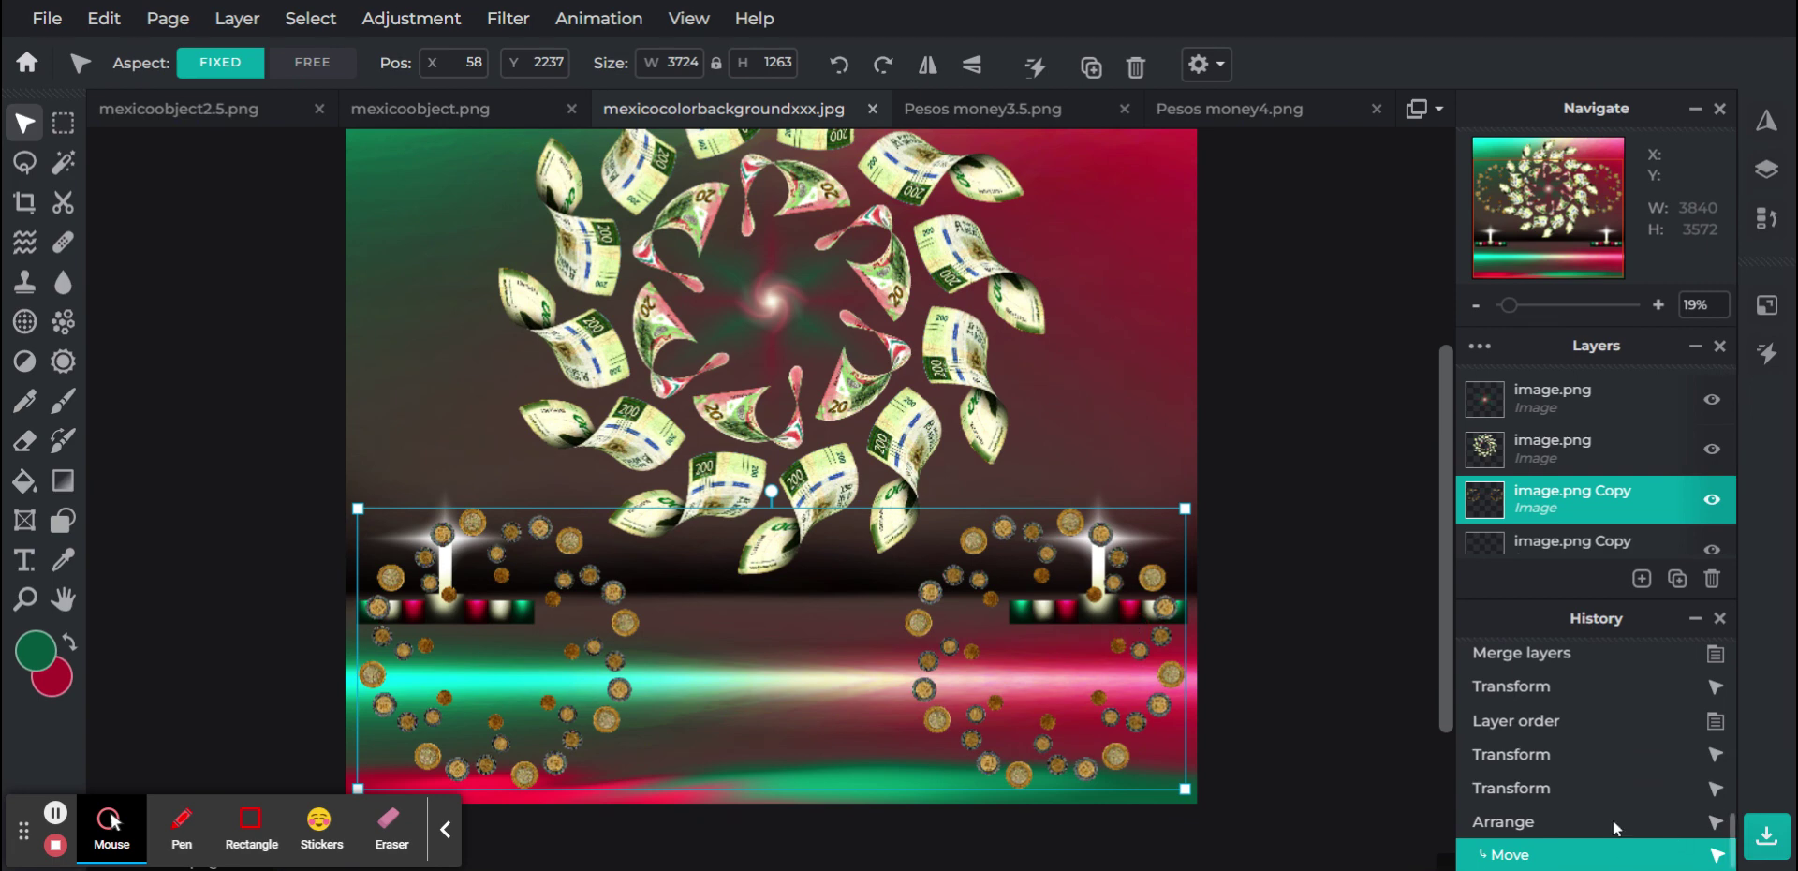
click(1612, 795)
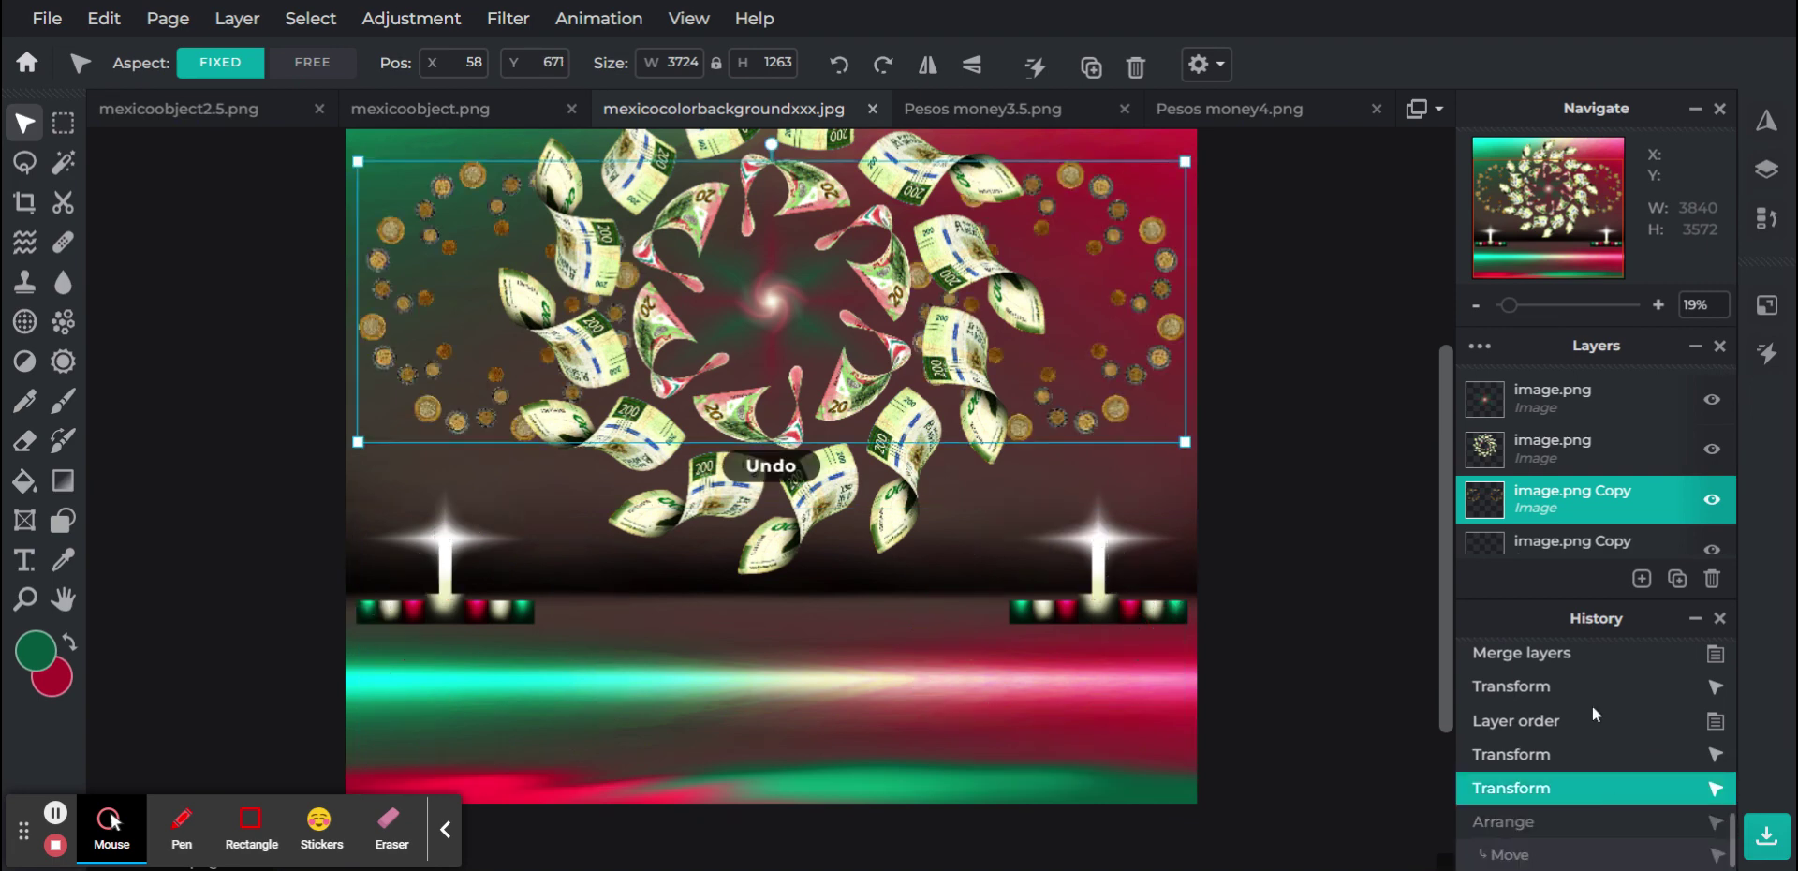